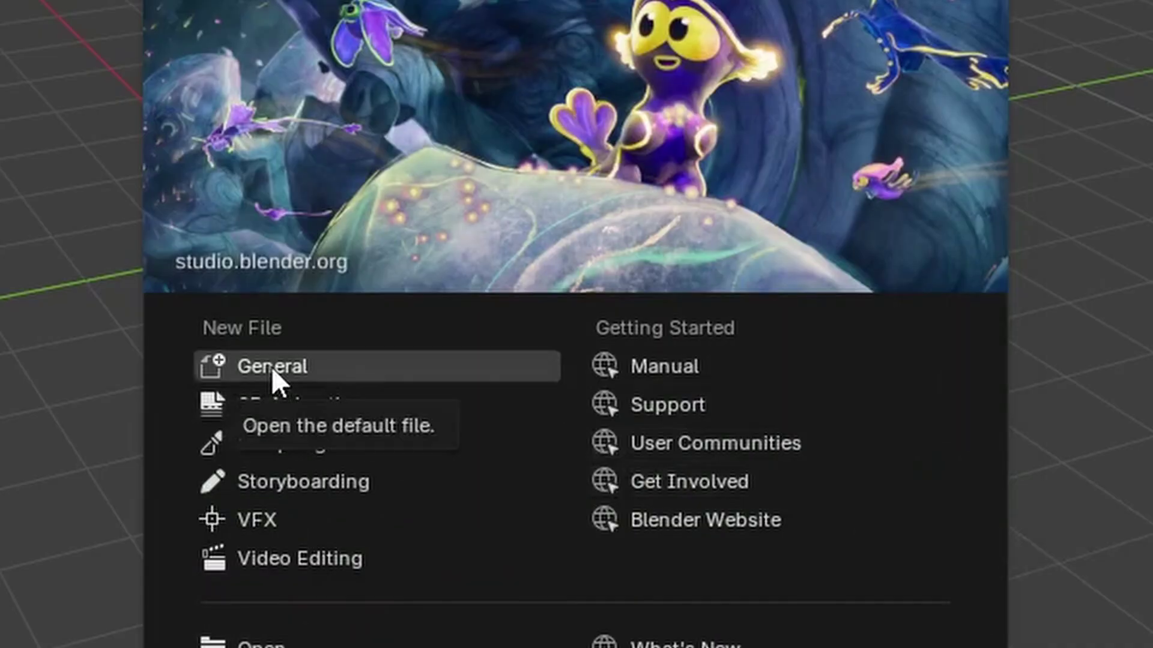
Start a new General file and add an Array modifier to the default cube
{"action": "left_click", "coordinate": [272, 366]}
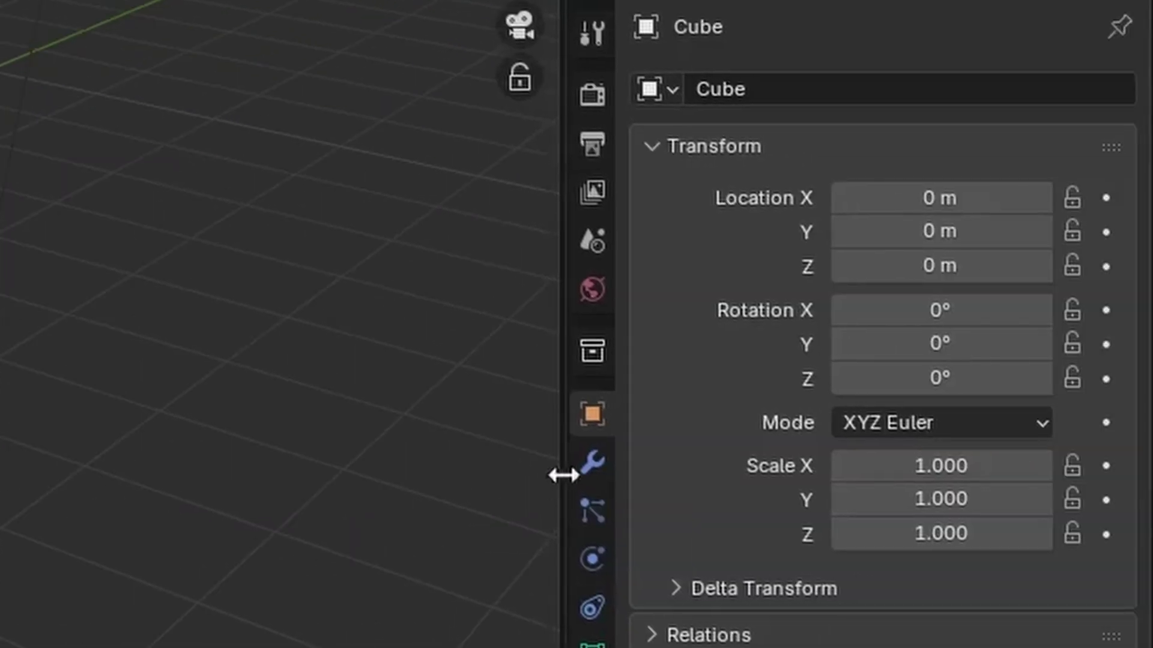
{"action": "left_click", "coordinate": [592, 462]}
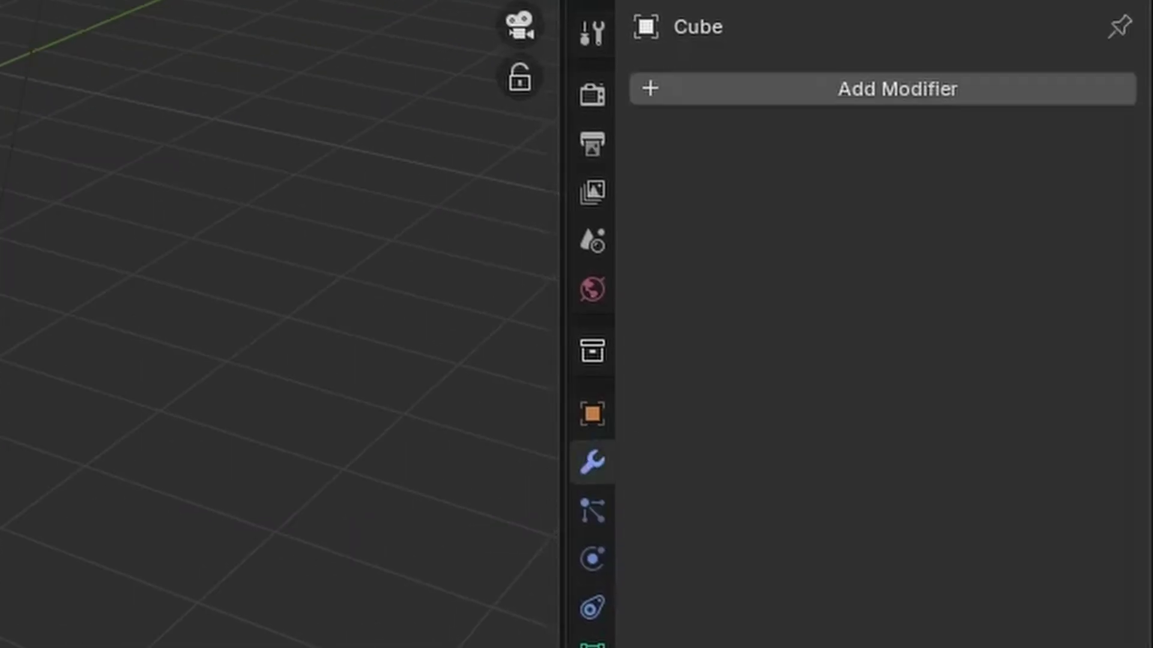
{"action": "left_click", "coordinate": [885, 94]}
{"action": "mouse_move", "coordinate": [731, 183]}
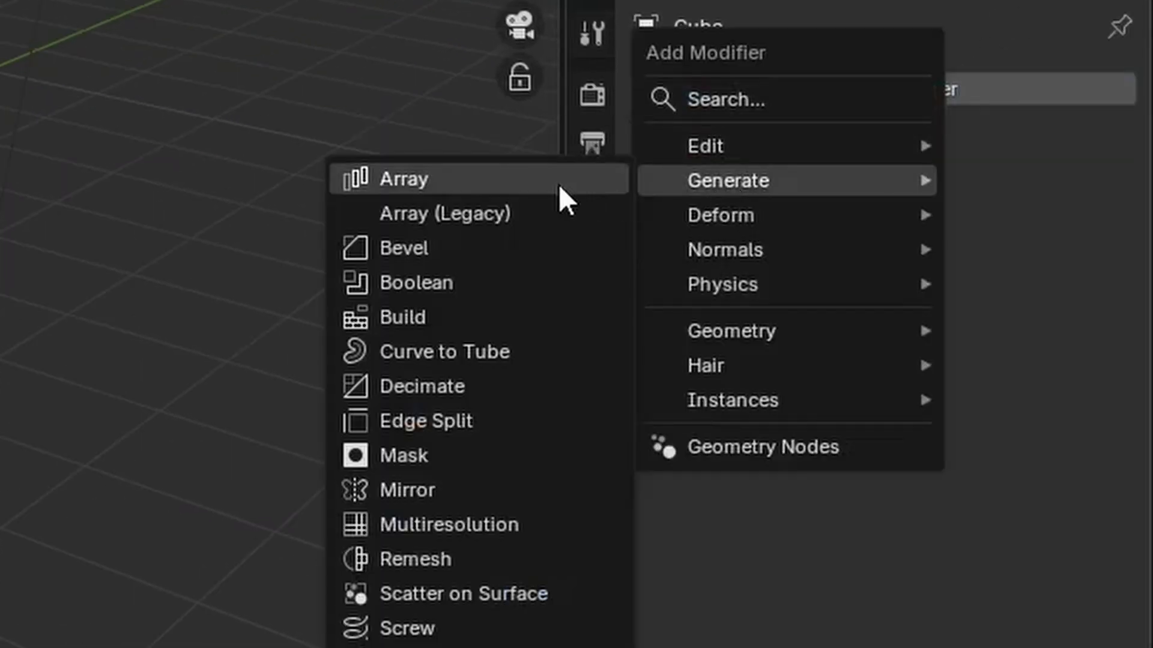
{"action": "left_click", "coordinate": [558, 184]}
Add a second Array modifier with a relative offset of 0 on X and about 1.07 on Y to form a three-by-three layer
{"action": "left_click", "coordinate": [984, 330]}
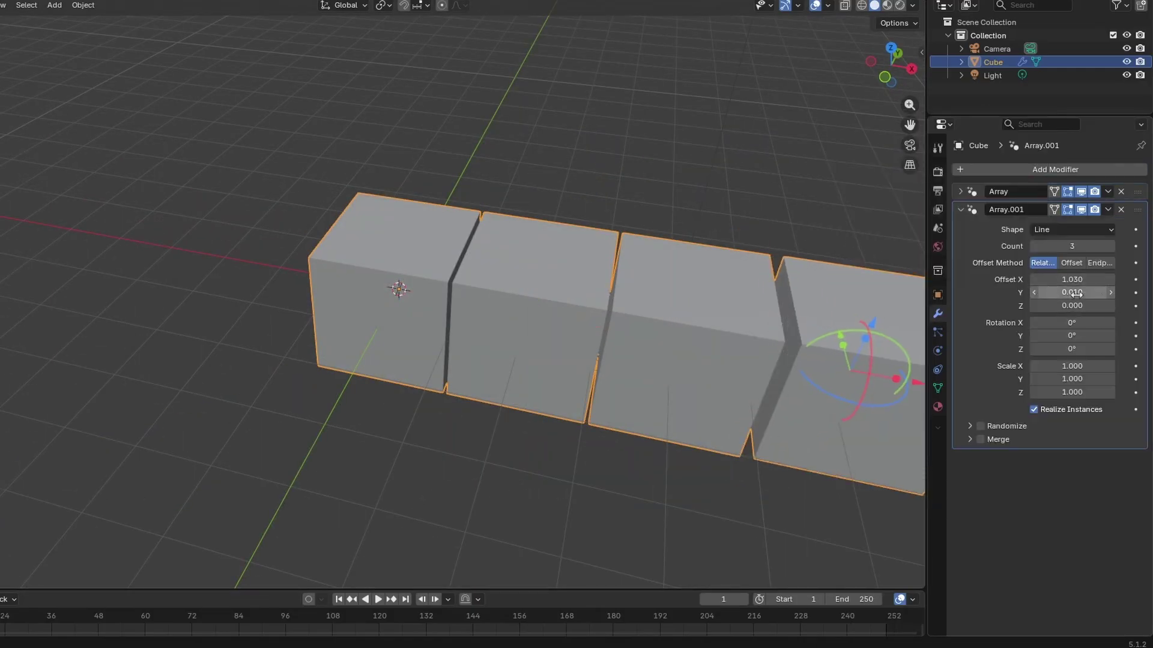
{"action": "left_click_drag", "start_coordinate": [1075, 292], "coordinate": [1029, 294]}
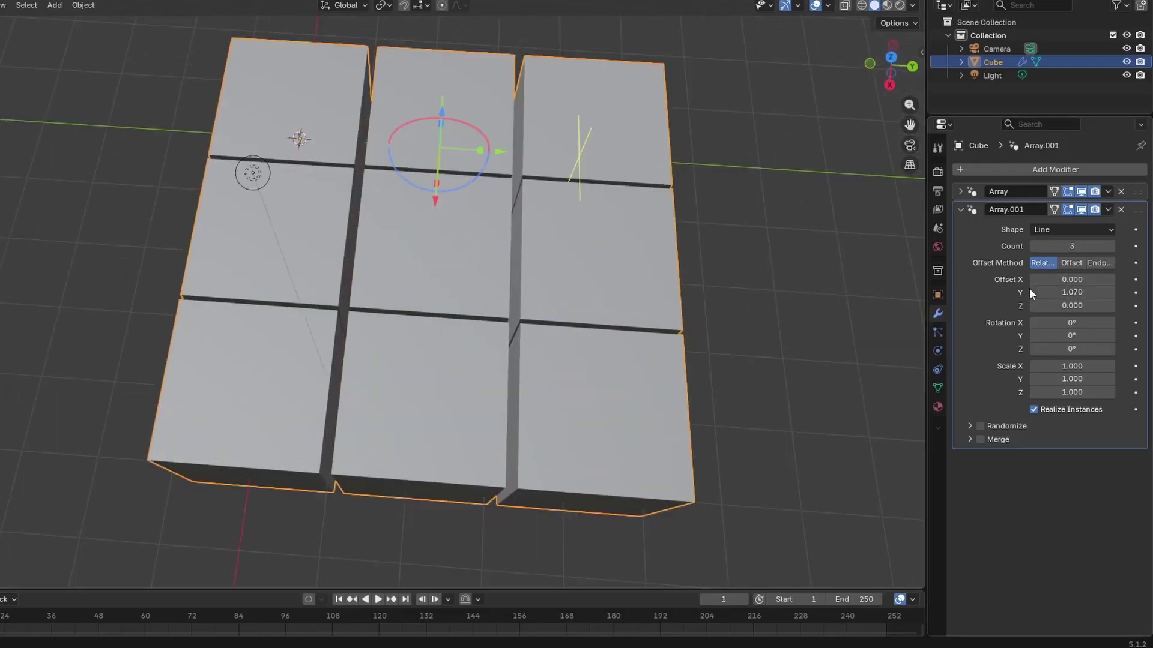
{"action": "left_click_drag", "start_coordinate": [1029, 290], "coordinate": [1026, 290]}
{"action": "middle_click_drag", "start_coordinate": [725, 471], "coordinate": [835, 441]}
{"action": "scroll", "coordinate": [835, 441], "scroll_direction": "down", "scroll_amount": 2}
Add a third Array modifier offset along Z so the cube layers stack three high
{"action": "left_click", "coordinate": [996, 171]}
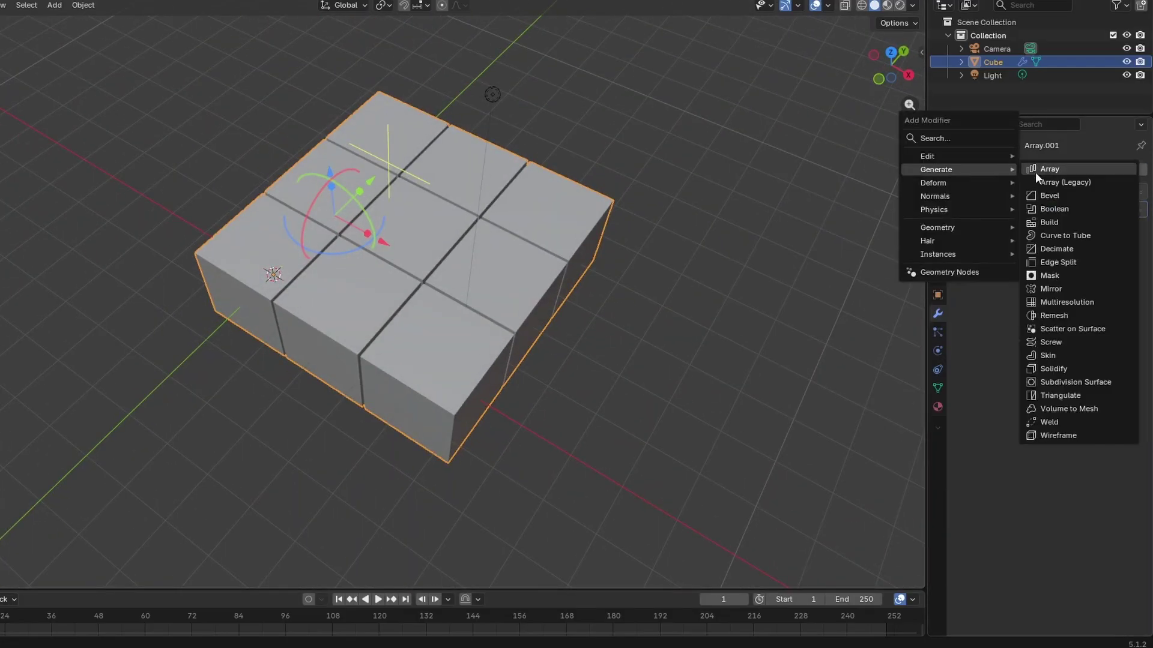
{"action": "left_click", "coordinate": [1031, 173]}
{"action": "left_click_drag", "start_coordinate": [1099, 299], "coordinate": [1111, 324]}
{"action": "middle_click_drag", "start_coordinate": [666, 325], "coordinate": [389, 309]}
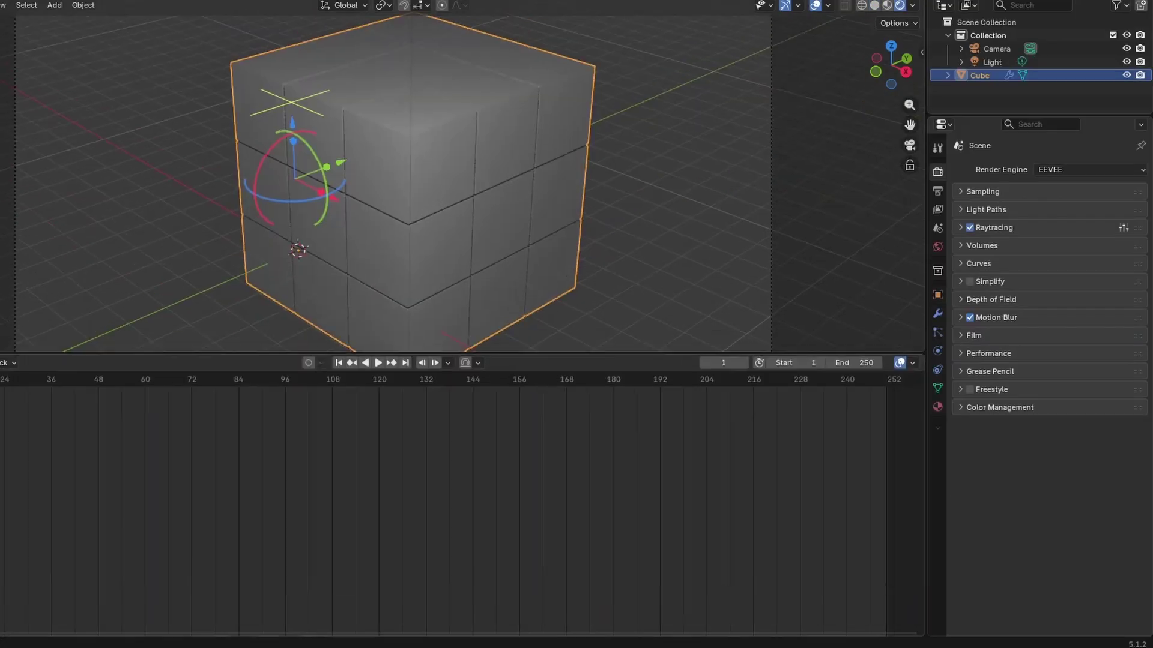
Set the Glass Cube material's transmission weight to 1.0 in the Shader Editor and collapse its Diffuse, Subsurface and Specular settings
{"action": "key", "text": "shift+F3"}
{"action": "left_click_drag", "start_coordinate": [264, 558], "coordinate": [346, 558]}
{"action": "left_click", "coordinate": [938, 407]}
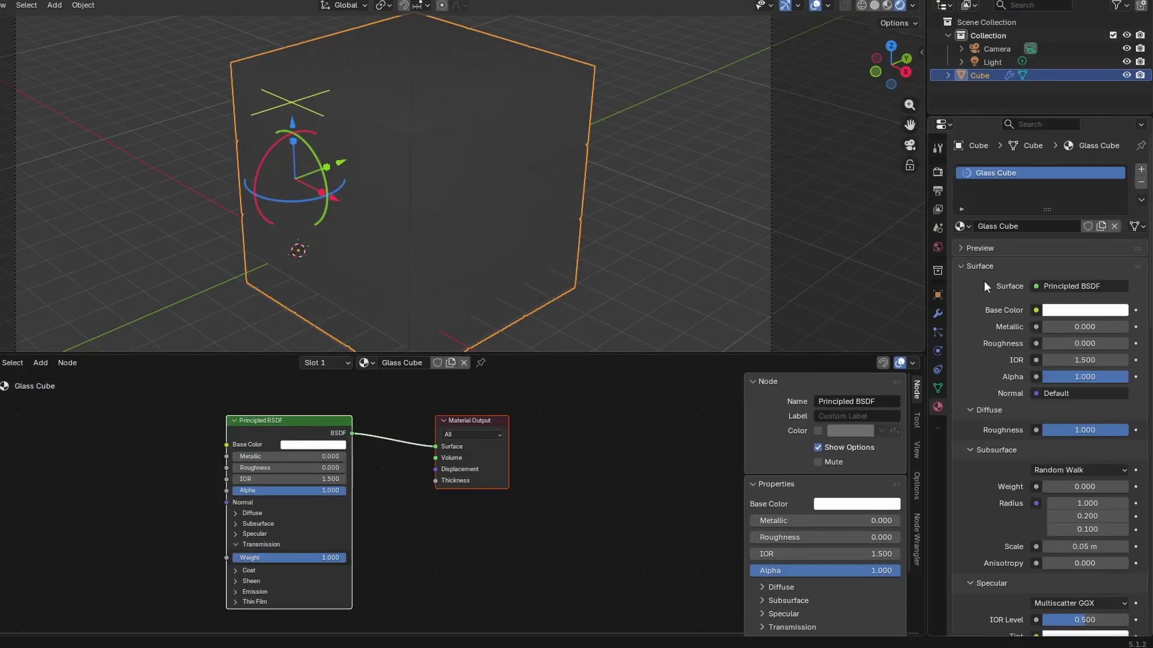
{"action": "scroll", "coordinate": [967, 349], "scroll_direction": "down", "scroll_amount": 3}
{"action": "left_click_drag", "start_coordinate": [969, 304], "coordinate": [969, 330]}
{"action": "left_click_drag", "start_coordinate": [969, 383], "coordinate": [969, 423]}
{"action": "scroll", "coordinate": [967, 495], "scroll_direction": "down", "scroll_amount": 6}
Set the point light's power to 50000
{"action": "left_click", "coordinate": [997, 63]}
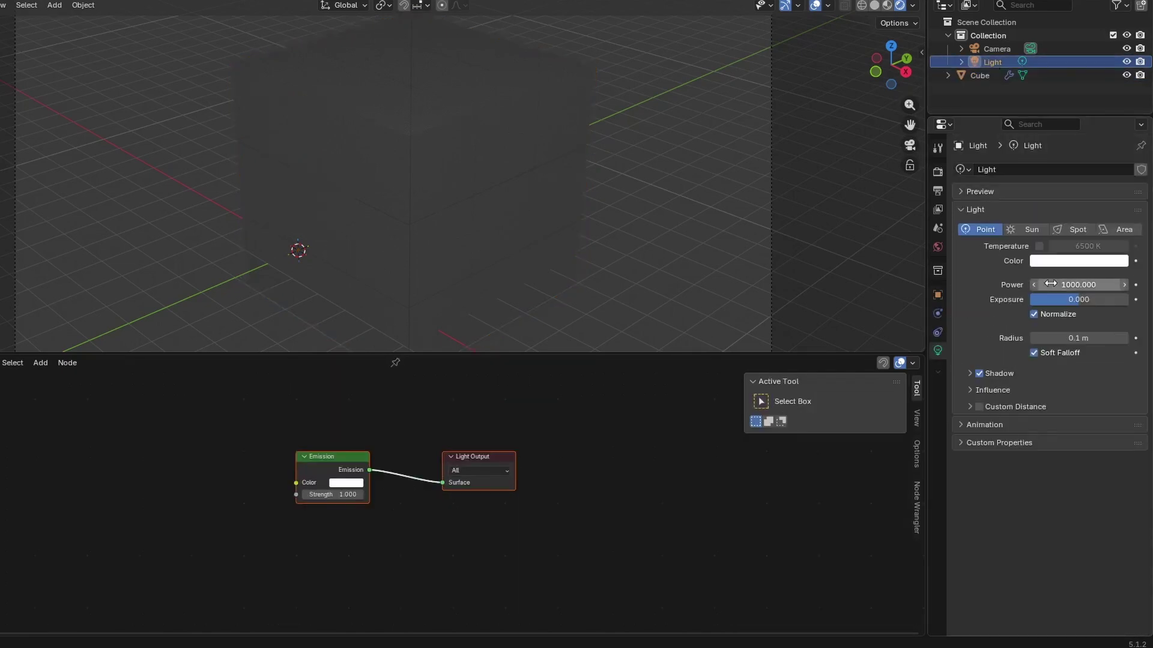
{"action": "left_click_drag", "start_coordinate": [1078, 286], "coordinate": [1052, 285]}
{"action": "scroll", "coordinate": [421, 183], "scroll_direction": "down", "scroll_amount": 2}
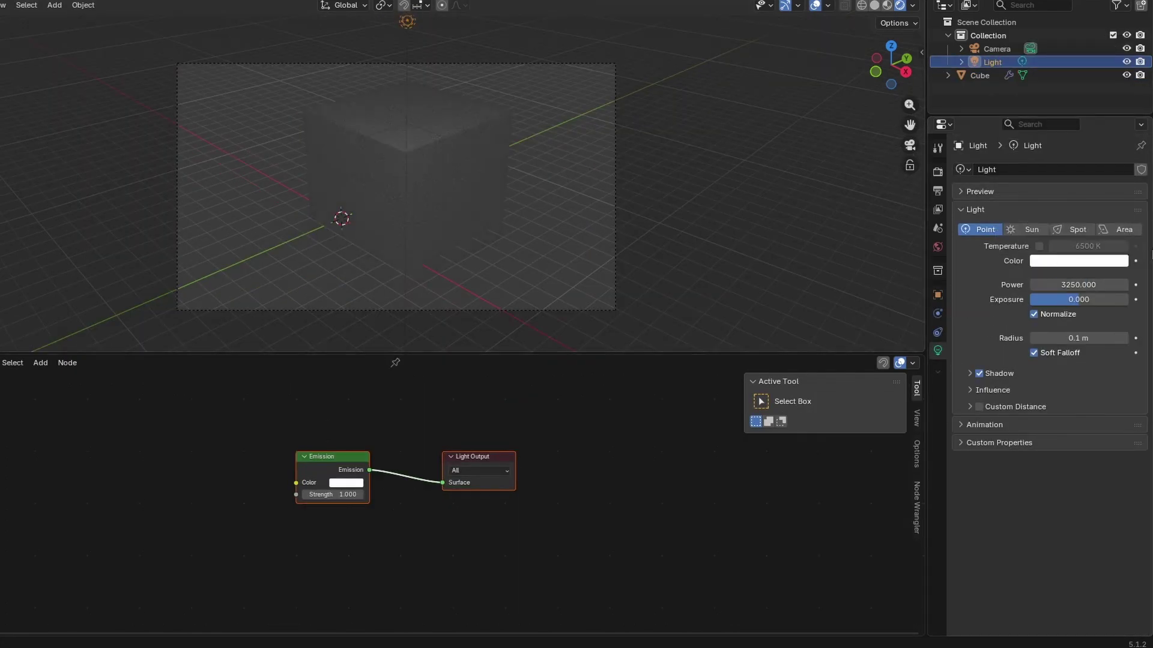
{"action": "type", "text": "50000"}
{"action": "key", "text": "Return"}
{"action": "left_click", "coordinate": [708, 180]}
{"action": "scroll", "coordinate": [690, 181], "scroll_direction": "up", "scroll_amount": 2}
Add a Solidify modifier to the glass cube below its three Array modifiers
{"action": "left_click", "coordinate": [985, 76]}
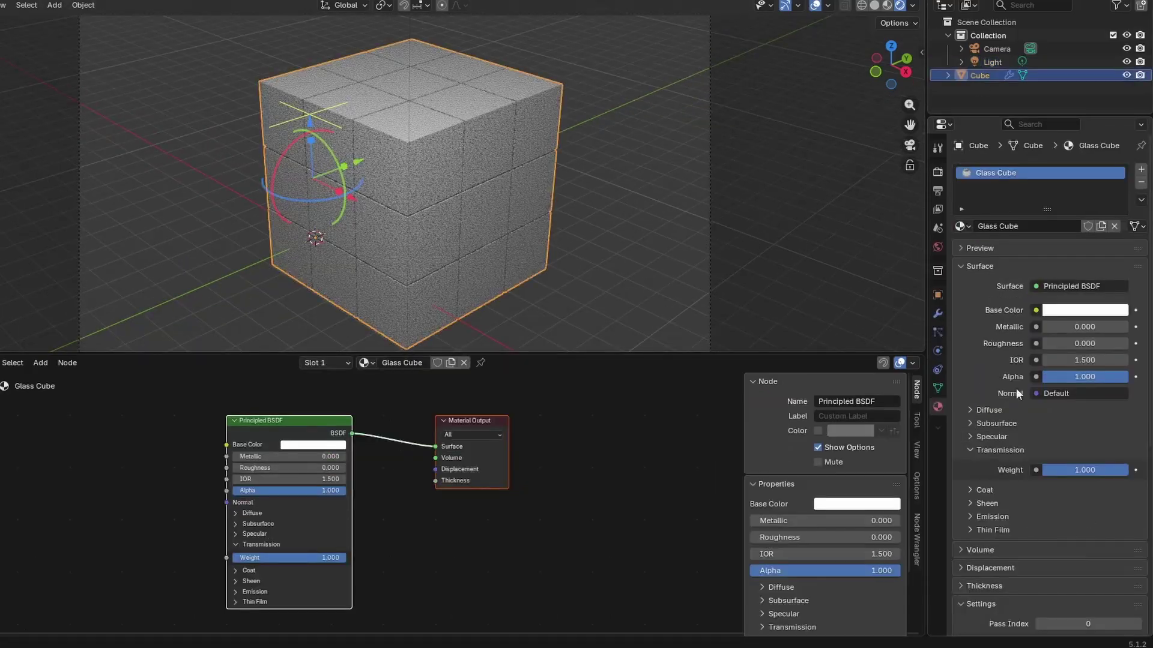
{"action": "scroll", "coordinate": [969, 378], "scroll_direction": "down", "scroll_amount": 10}
{"action": "left_click", "coordinate": [938, 314]}
{"action": "left_click", "coordinate": [1038, 169]}
{"action": "mouse_move", "coordinate": [1039, 170]}
{"action": "left_click", "coordinate": [870, 371]}
{"action": "left_click", "coordinate": [1125, 283]}
{"action": "scroll", "coordinate": [318, 163], "scroll_direction": "up", "scroll_amount": 5}
{"action": "middle_click_drag", "start_coordinate": [318, 163], "coordinate": [513, 175]}
{"action": "scroll", "coordinate": [513, 175], "scroll_direction": "up", "scroll_amount": 2}
{"action": "scroll", "coordinate": [513, 175], "scroll_direction": "down", "scroll_amount": 5}
{"action": "left_click", "coordinate": [646, 171]}
{"action": "key", "text": "KP_0"}
{"action": "left_click", "coordinate": [960, 245]}
Add a Transparent BSDF node to the Glass Cube material
{"action": "key", "text": "shift+a"}
{"action": "type", "text": "trans"}
{"action": "key", "text": "Return"}
{"action": "left_click", "coordinate": [219, 463]}
Blend the Transparent and Principled BSDFs through a Mix Shader whose factor is driven by a Fresnel node with IOR 1.12
{"action": "key", "text": "shift+a"}
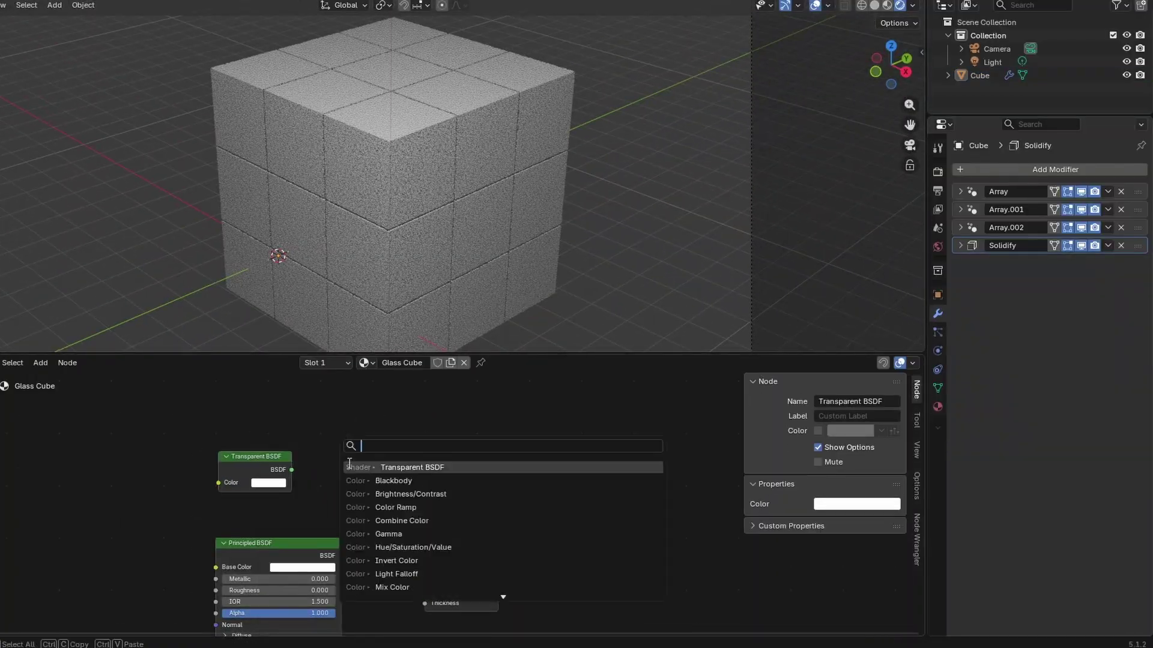
{"action": "type", "text": "mix"}
{"action": "key", "text": "Return"}
{"action": "left_click", "coordinate": [364, 511]}
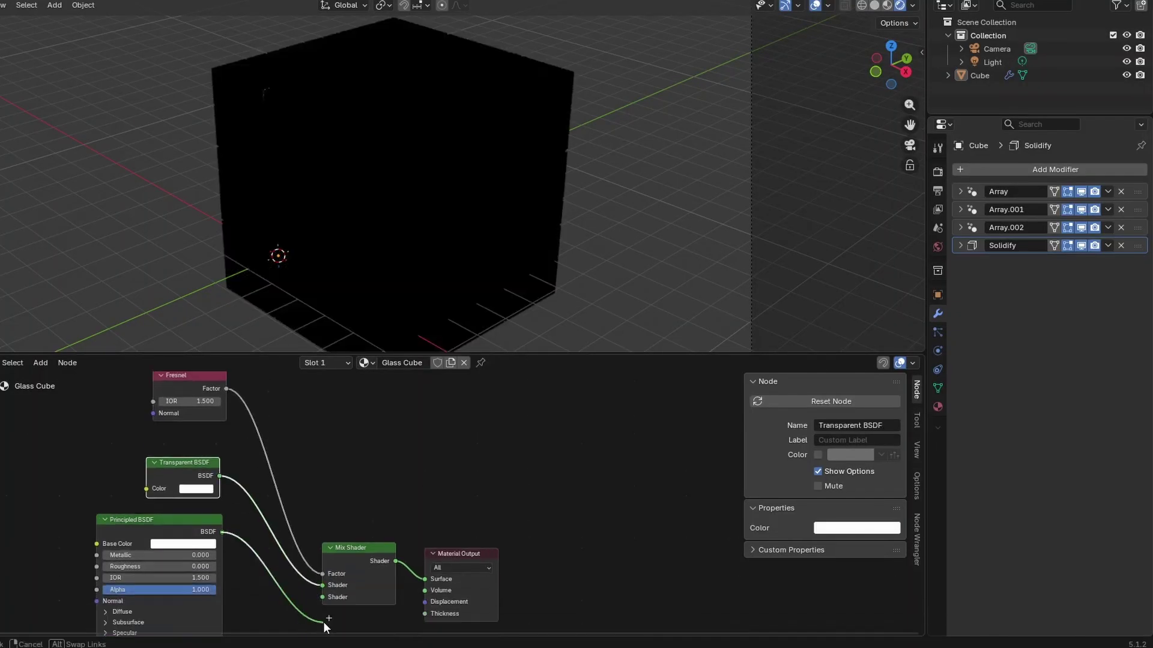
{"action": "scroll", "coordinate": [300, 600], "scroll_direction": "down", "scroll_amount": 2}
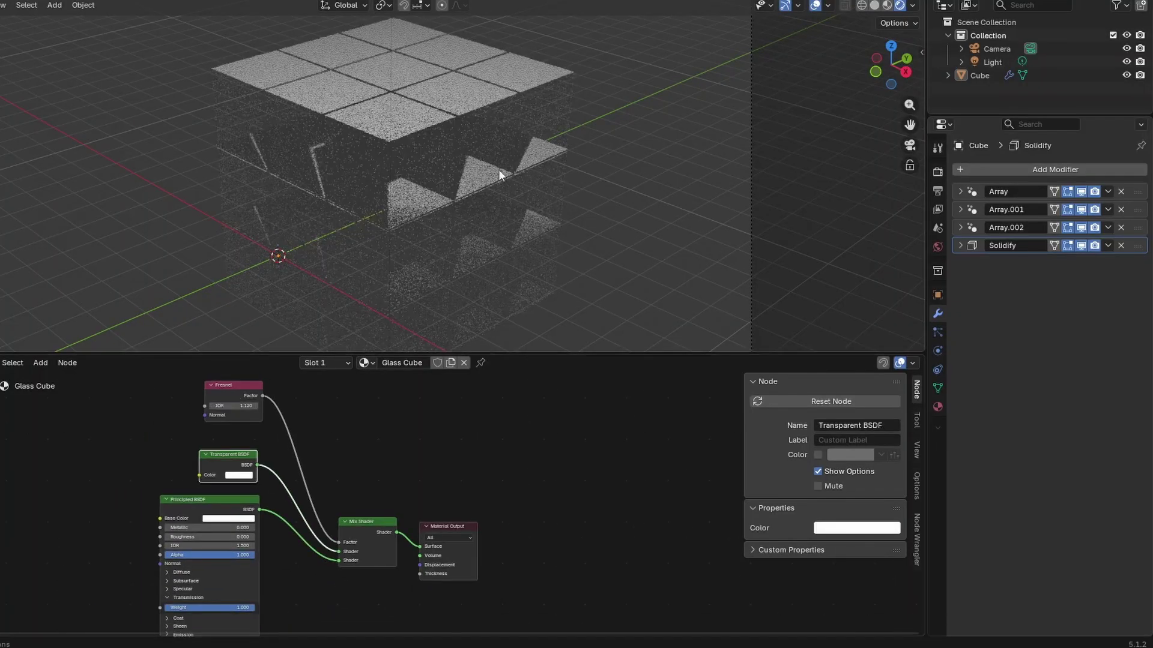
Insert a Color Ramp node between the Fresnel node and the Mix Shader's factor
{"action": "middle_click_drag", "start_coordinate": [551, 192], "coordinate": [489, 192]}
{"action": "key", "text": "KP_0"}
{"action": "key", "text": "shift+a"}
{"action": "type", "text": "color ramp"}
{"action": "key", "text": "Return"}
{"action": "left_click", "coordinate": [319, 422]}
Rearrange the Fresnel, Mix Shader and Material Output nodes around the Color Ramp
{"action": "left_click_drag", "start_coordinate": [234, 385], "coordinate": [208, 385]}
{"action": "left_click_drag", "start_coordinate": [421, 522], "coordinate": [447, 509]}
{"action": "left_click_drag", "start_coordinate": [504, 523], "coordinate": [538, 493]}
{"action": "left_click", "coordinate": [323, 499]}
{"action": "left_click_drag", "start_coordinate": [354, 421], "coordinate": [354, 409]}
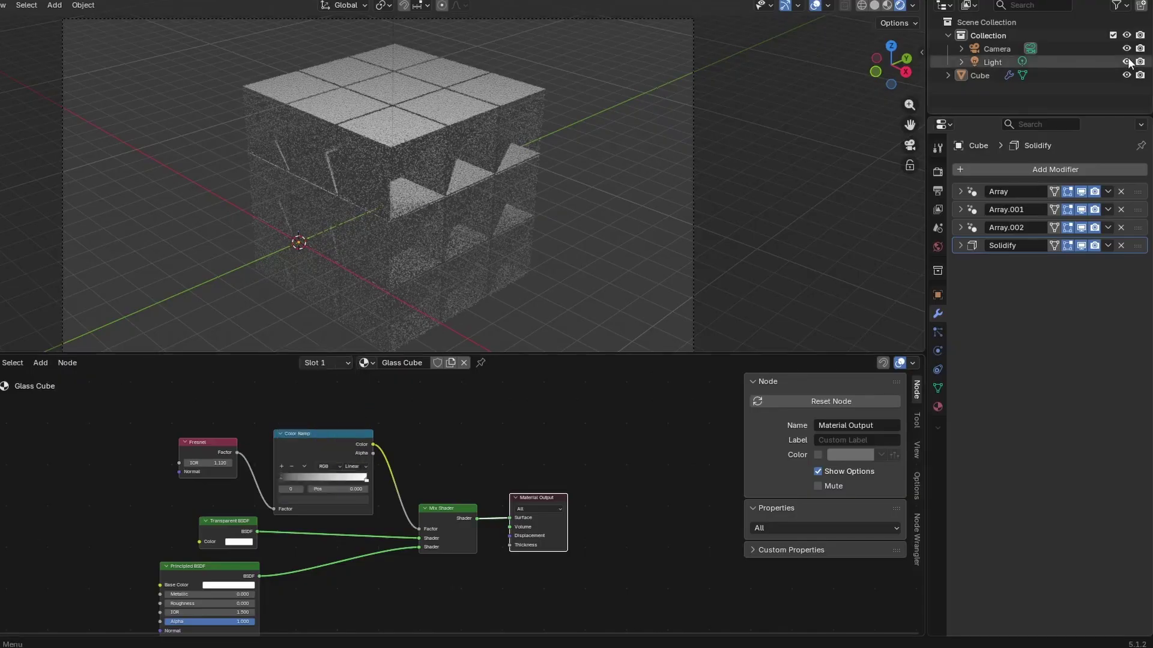
Disable the light in renders and add a UV sphere to the scene
{"action": "left_click", "coordinate": [1139, 62]}
{"action": "scroll", "coordinate": [658, 135], "scroll_direction": "up", "scroll_amount": 2}
{"action": "middle_click_drag", "start_coordinate": [659, 136], "coordinate": [546, 137]}
{"action": "key", "text": "shift+a"}
{"action": "mouse_move", "coordinate": [505, 154]}
{"action": "left_click", "coordinate": [605, 193]}
Set the sphere's location to 1.5 m on X and 3 m on Y
{"action": "key", "text": "KP_7"}
{"action": "left_click", "coordinate": [938, 295]}
{"action": "left_click_drag", "start_coordinate": [1071, 211], "coordinate": [1111, 212]}
{"action": "middle_click_drag", "start_coordinate": [799, 219], "coordinate": [819, 216]}
{"action": "type", "text": "3"}
{"action": "key", "text": "Tab"}
{"action": "type", "text": "3"}
{"action": "key", "text": "Return"}
{"action": "middle_click_drag", "start_coordinate": [673, 224], "coordinate": [568, 224]}
{"action": "left_click_drag", "start_coordinate": [1072, 211], "coordinate": [1038, 212]}
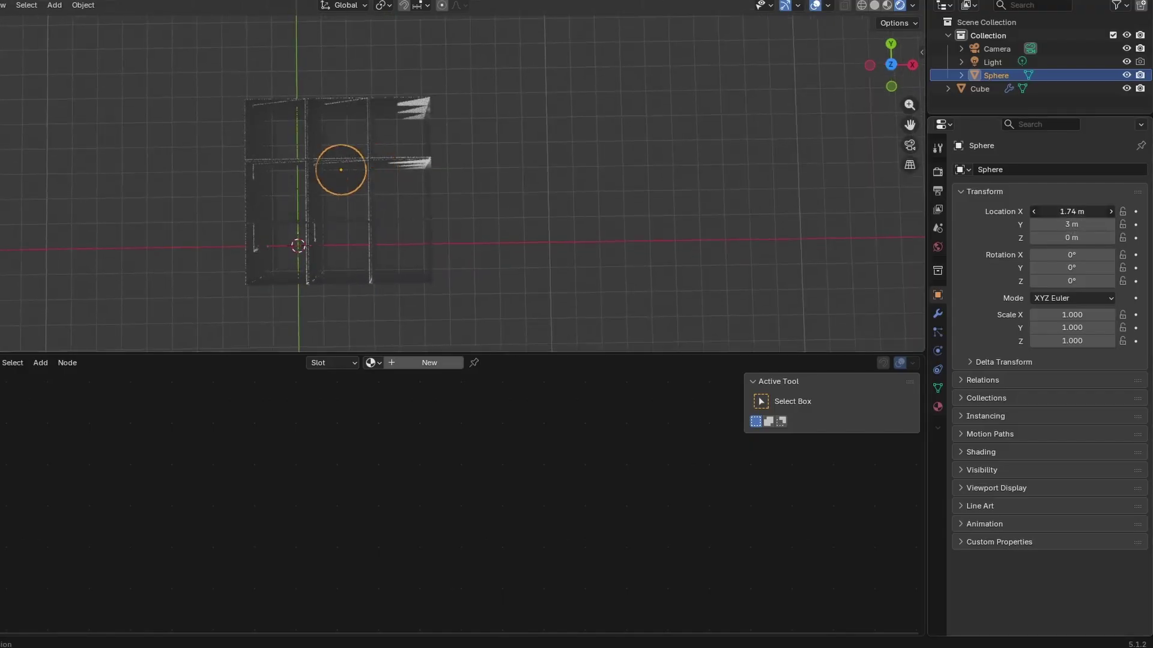
{"action": "type", "text": "1.5"}
{"action": "key", "text": "Return"}
Reposition the sphere on X, Y and Z to the middle of the glass cube and move it into the Scene Collection
{"action": "middle_click_drag", "start_coordinate": [389, 118], "coordinate": [333, 207], "text": "shift"}
{"action": "left_click", "coordinate": [334, 207]}
{"action": "middle_click_drag", "start_coordinate": [660, 174], "coordinate": [546, 81]}
{"action": "left_click_drag", "start_coordinate": [1071, 212], "coordinate": [1089, 212]}
{"action": "left_click_drag", "start_coordinate": [1072, 225], "coordinate": [1110, 224]}
{"action": "middle_click_drag", "start_coordinate": [636, 144], "coordinate": [637, 120]}
{"action": "left_click_drag", "start_coordinate": [1072, 238], "coordinate": [1099, 238]}
{"action": "key", "text": "KP_0"}
{"action": "left_click_drag", "start_coordinate": [994, 77], "coordinate": [986, 22]}
Create a new sphere material named Glow with a bright green base color
{"action": "left_click", "coordinate": [938, 407]}
{"action": "left_click", "coordinate": [1021, 226]}
{"action": "double_click", "coordinate": [1004, 226]}
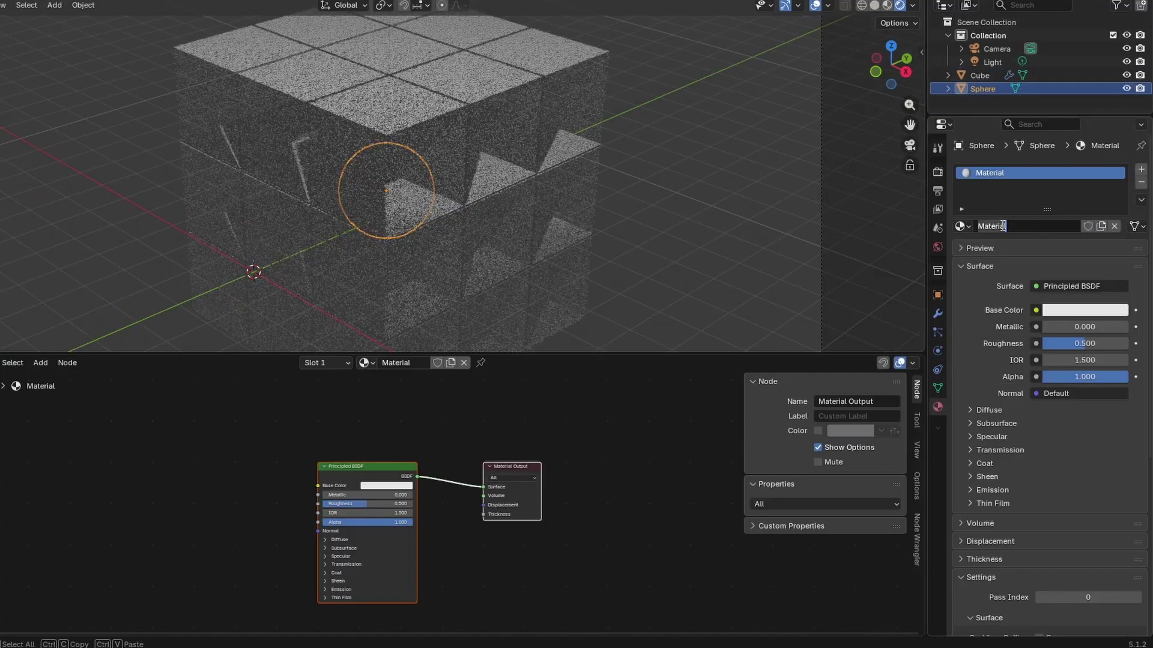
{"action": "type", "text": "Glow"}
{"action": "left_click", "coordinate": [1084, 311]}
{"action": "left_click_drag", "start_coordinate": [1074, 146], "coordinate": [1100, 101]}
Give the Glow material a green emission of strength 127 and hide the light in the viewport
{"action": "left_click", "coordinate": [970, 371]}
{"action": "left_click", "coordinate": [971, 384]}
{"action": "left_click", "coordinate": [1127, 63]}
{"action": "left_click_drag", "start_coordinate": [1081, 421], "coordinate": [1108, 421]}
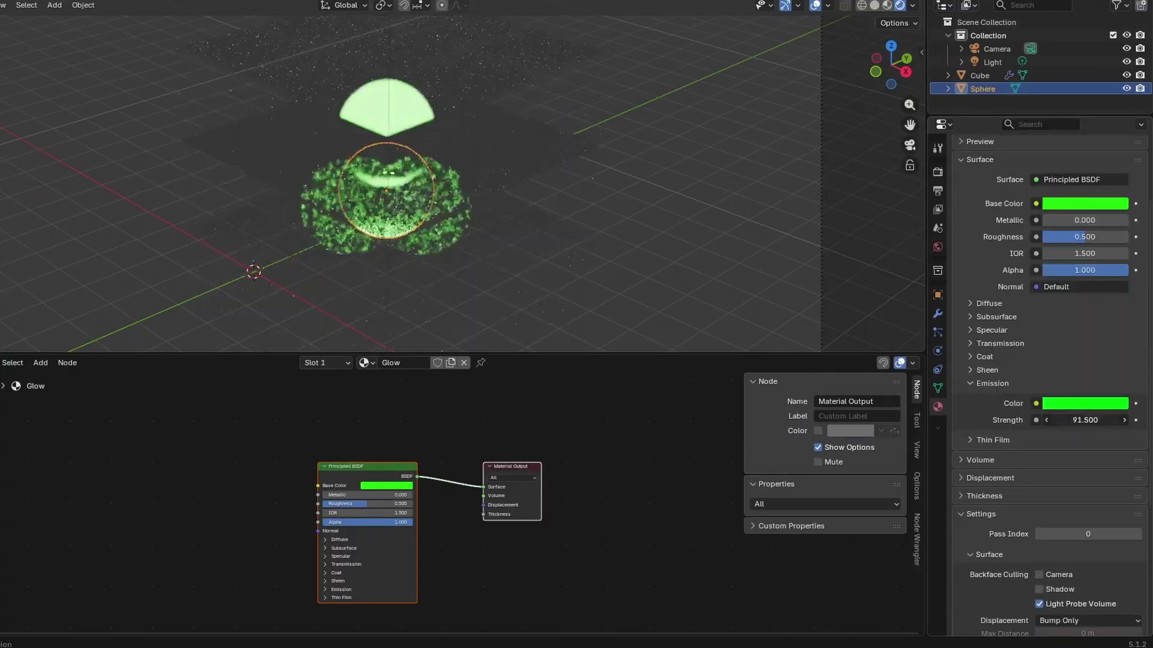
{"action": "scroll", "coordinate": [426, 162], "scroll_direction": "down", "scroll_amount": 3}
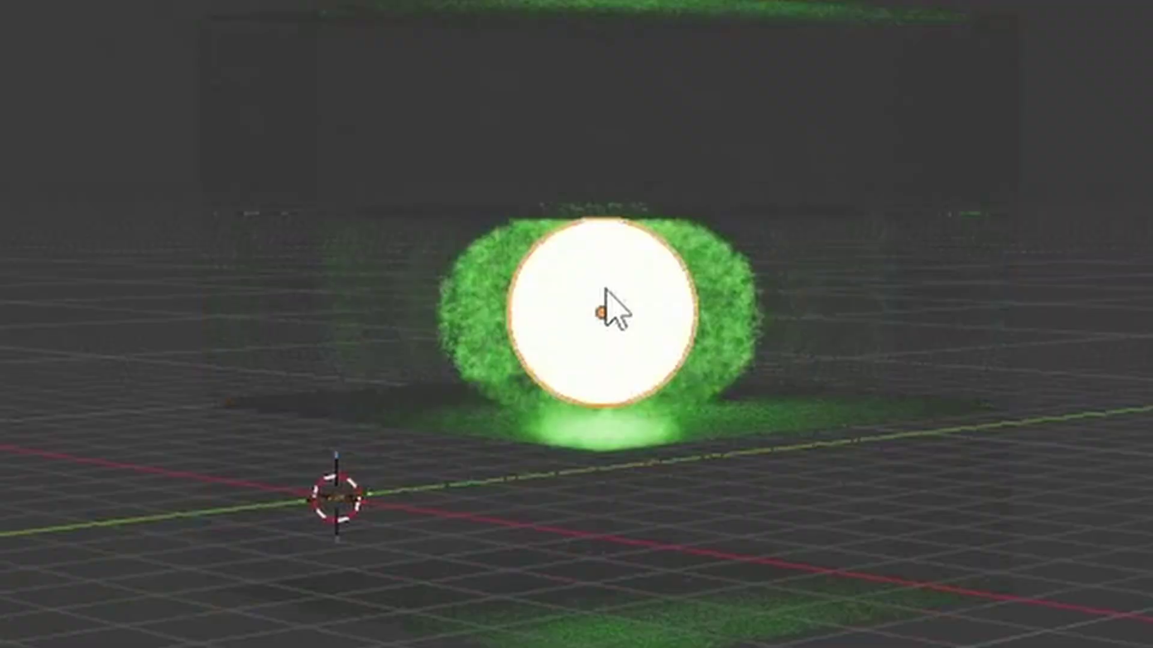
Delete the glowing sphere and add a new cube mesh in its place
{"action": "key", "text": "x"}
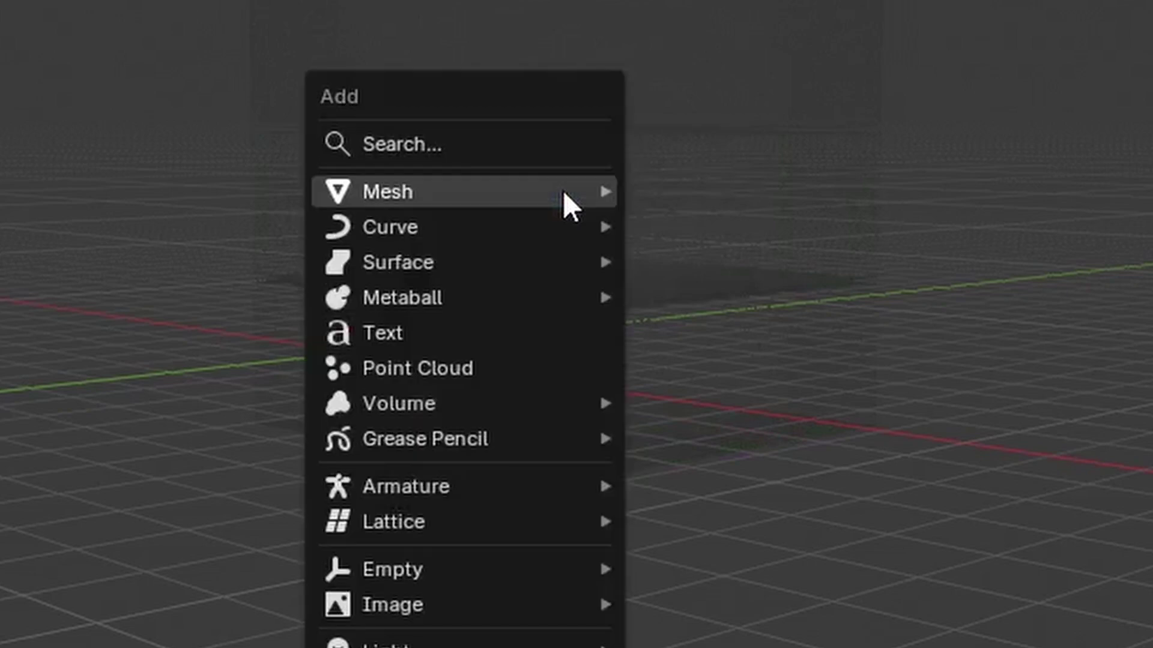
{"action": "mouse_move", "coordinate": [564, 193]}
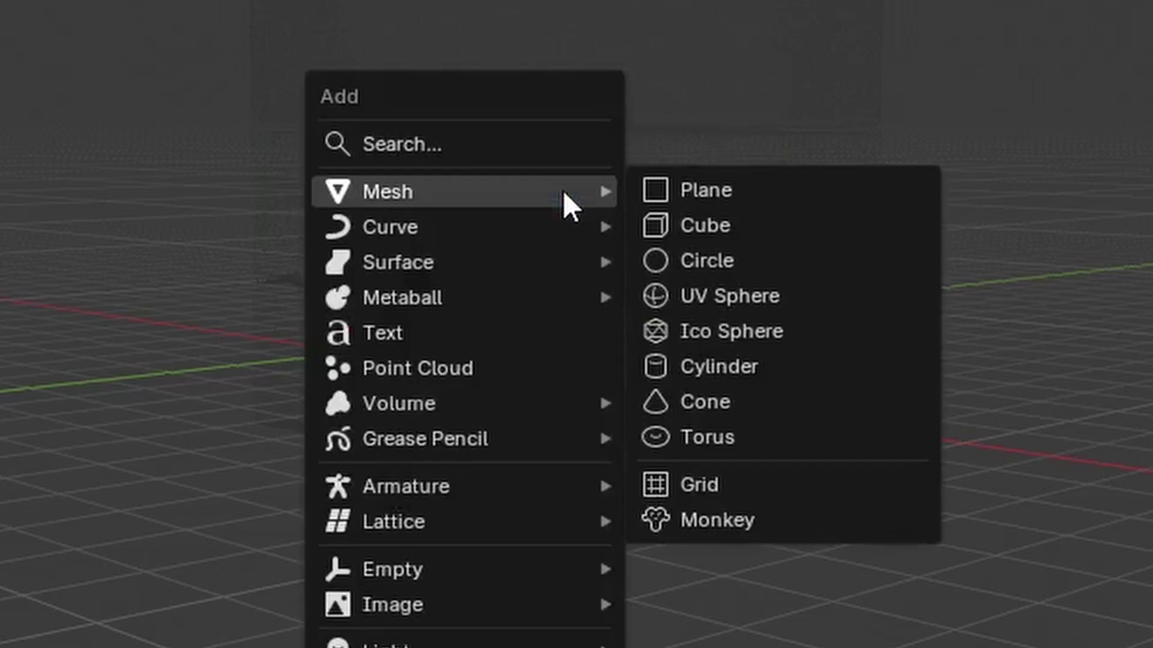
{"action": "left_click", "coordinate": [669, 224]}
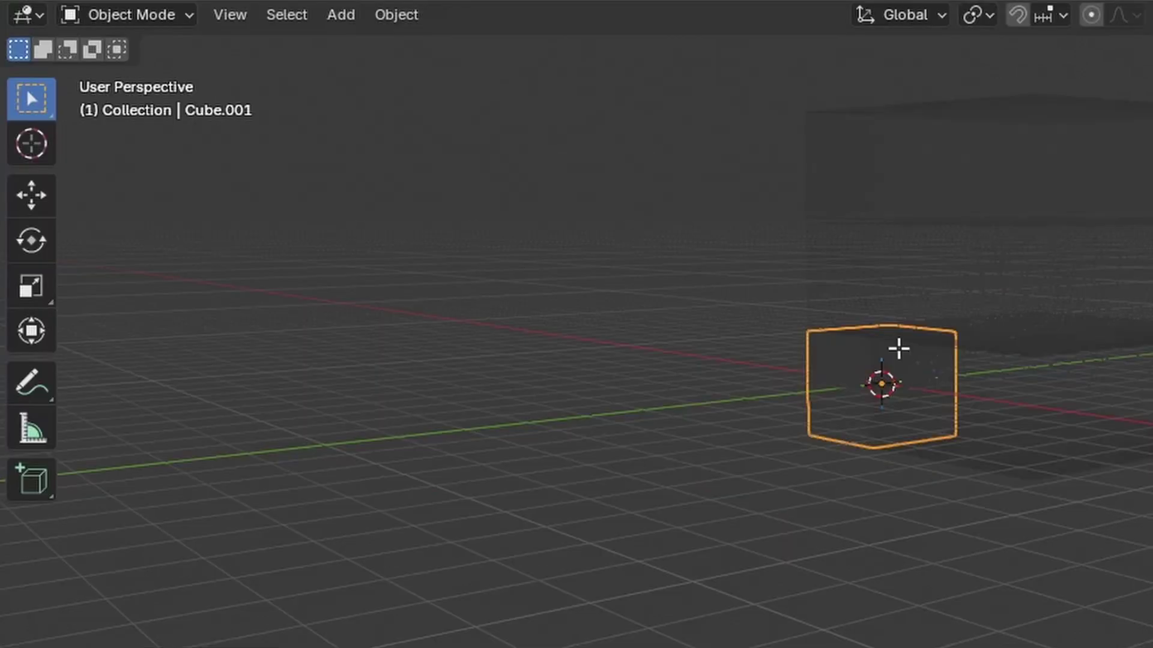
Subdivide the new cube's mesh twice in Edit Mode
{"action": "key", "text": "Tab"}
{"action": "right_click", "coordinate": [898, 347]}
{"action": "left_click", "coordinate": [898, 348]}
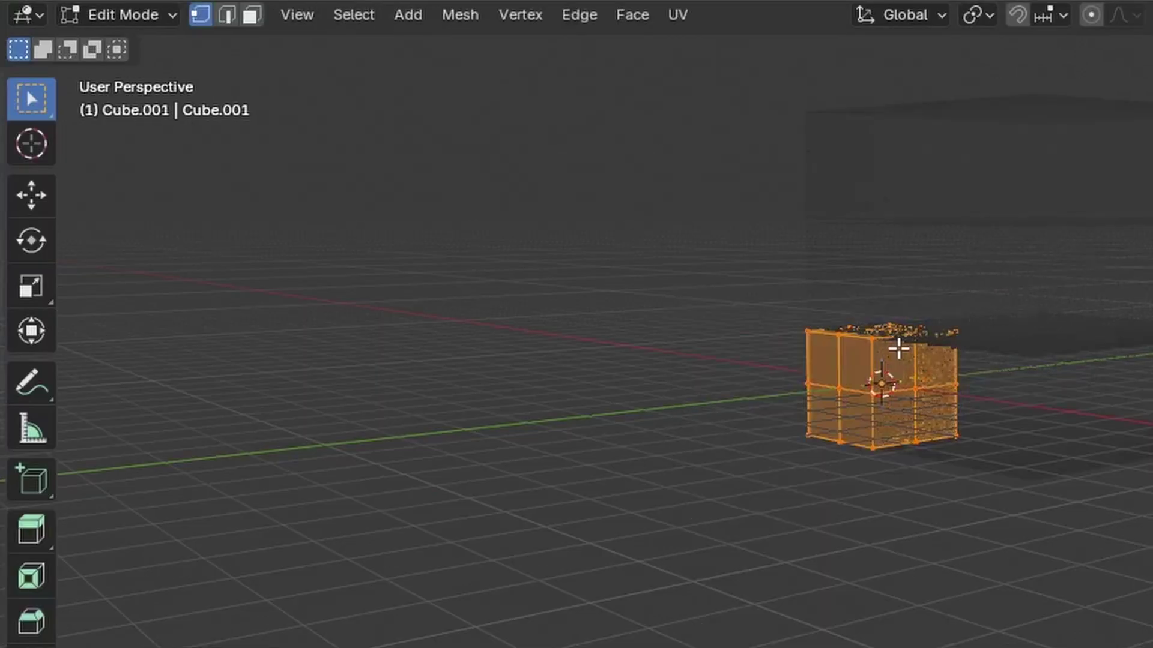
{"action": "right_click", "coordinate": [898, 347]}
{"action": "left_click", "coordinate": [898, 349]}
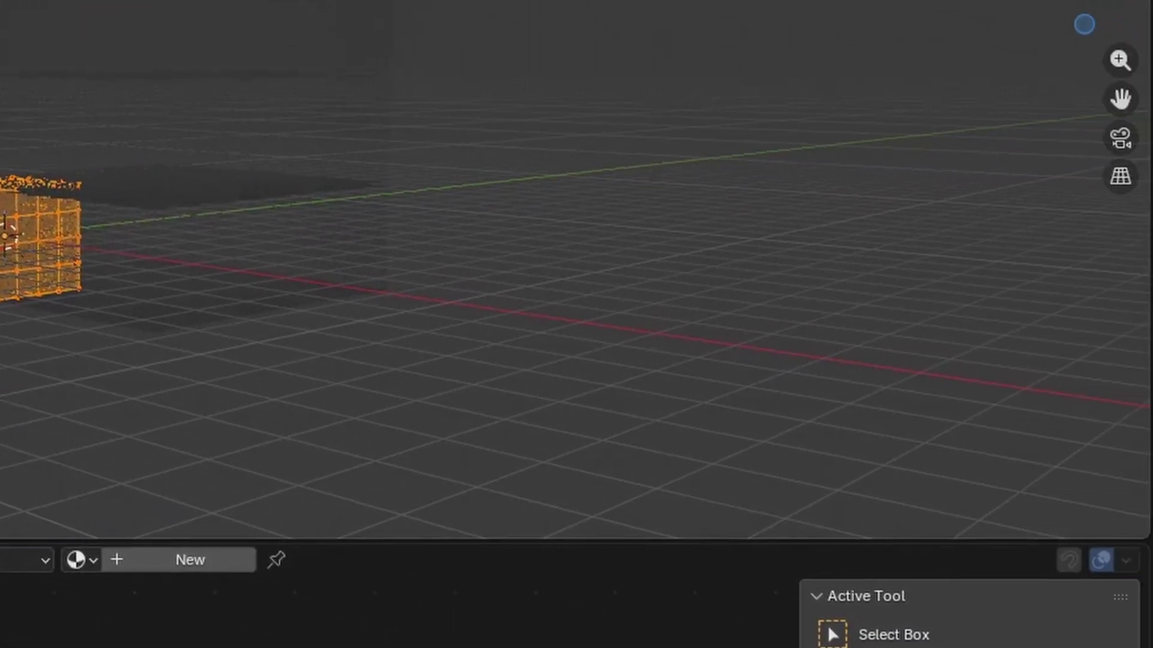
Add a Wireframe modifier to the subdivided cube and return to Object Mode
{"action": "left_click", "coordinate": [848, 410]}
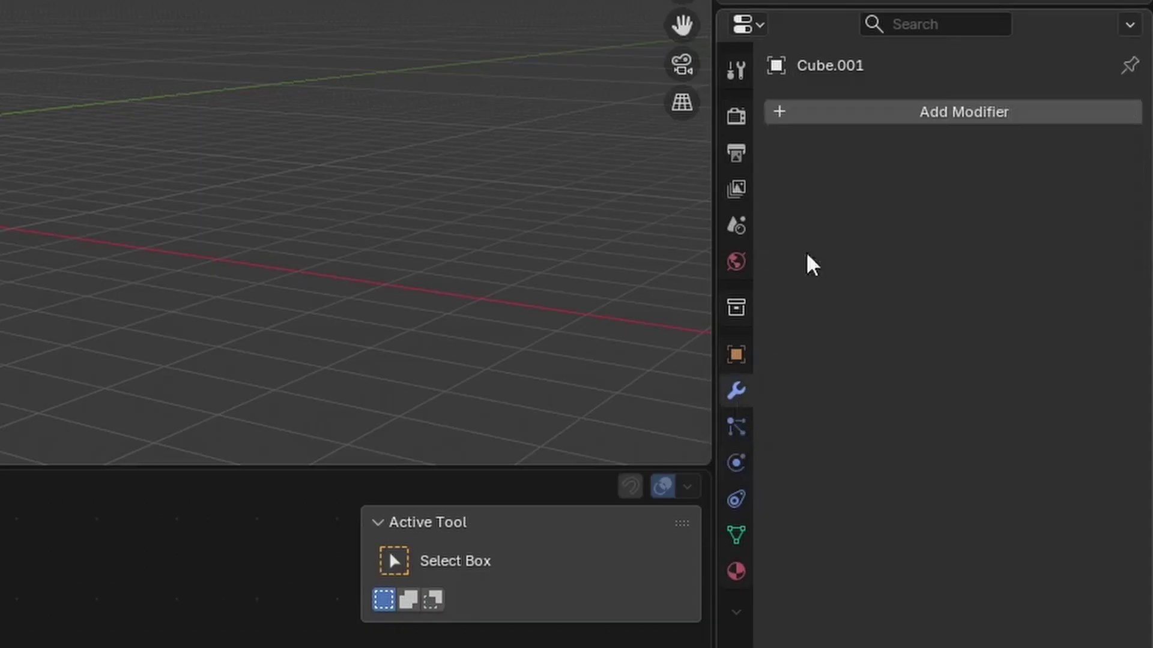
{"action": "left_click", "coordinate": [862, 114]}
{"action": "mouse_move", "coordinate": [864, 129]}
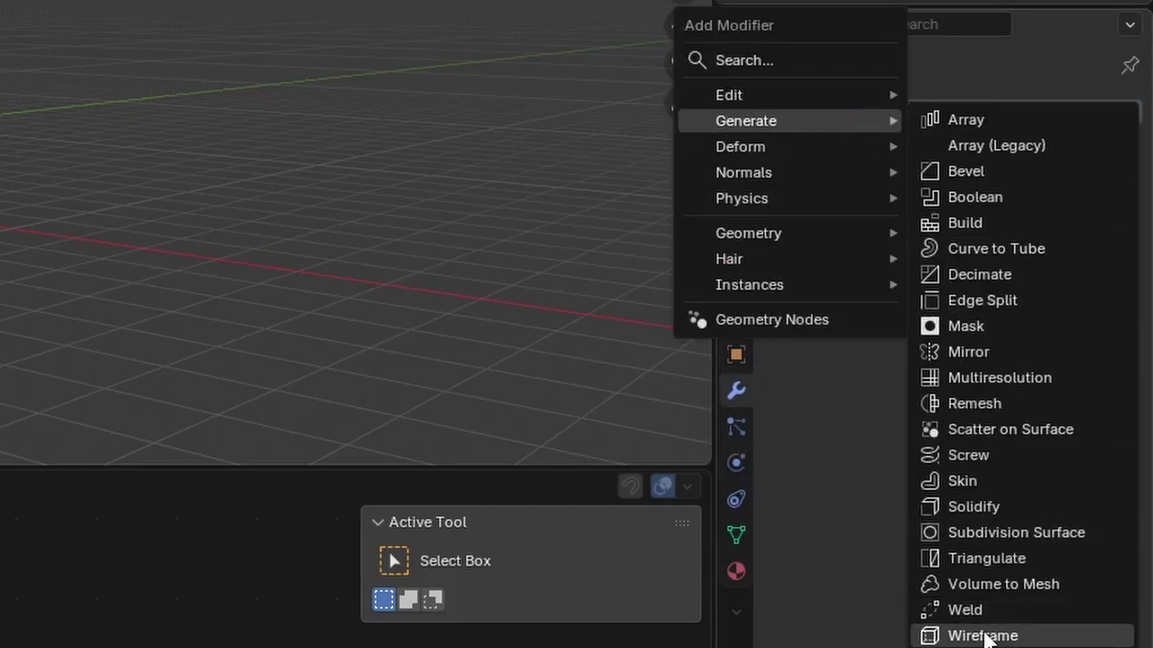
{"action": "left_click", "coordinate": [985, 635]}
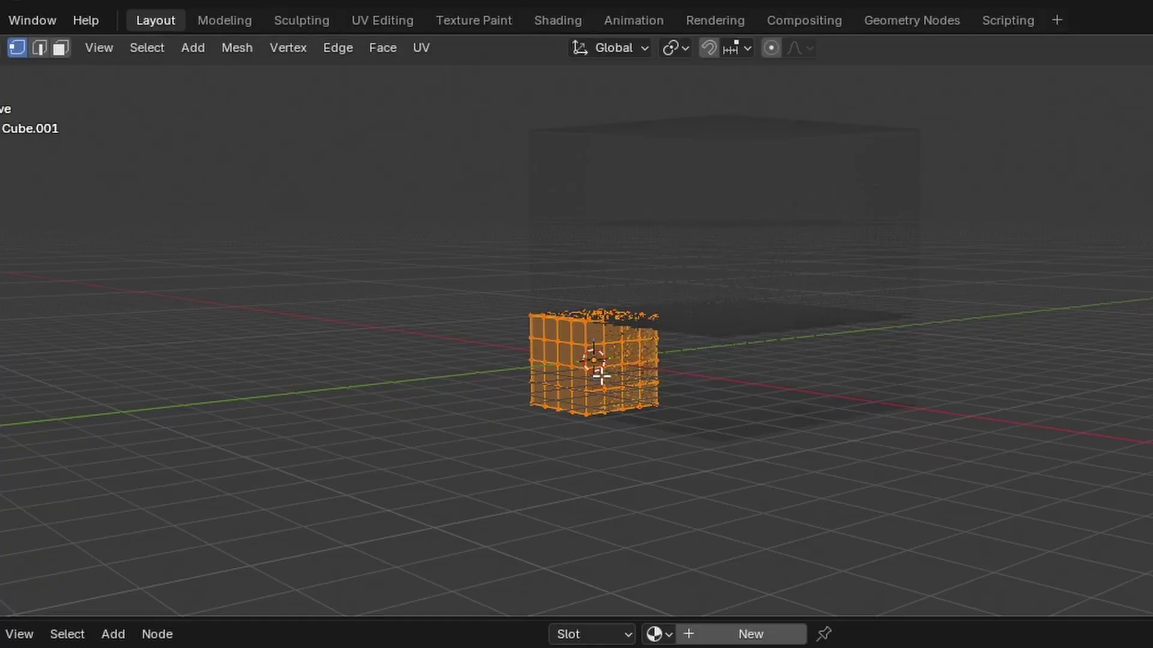
{"action": "key", "text": "Tab"}
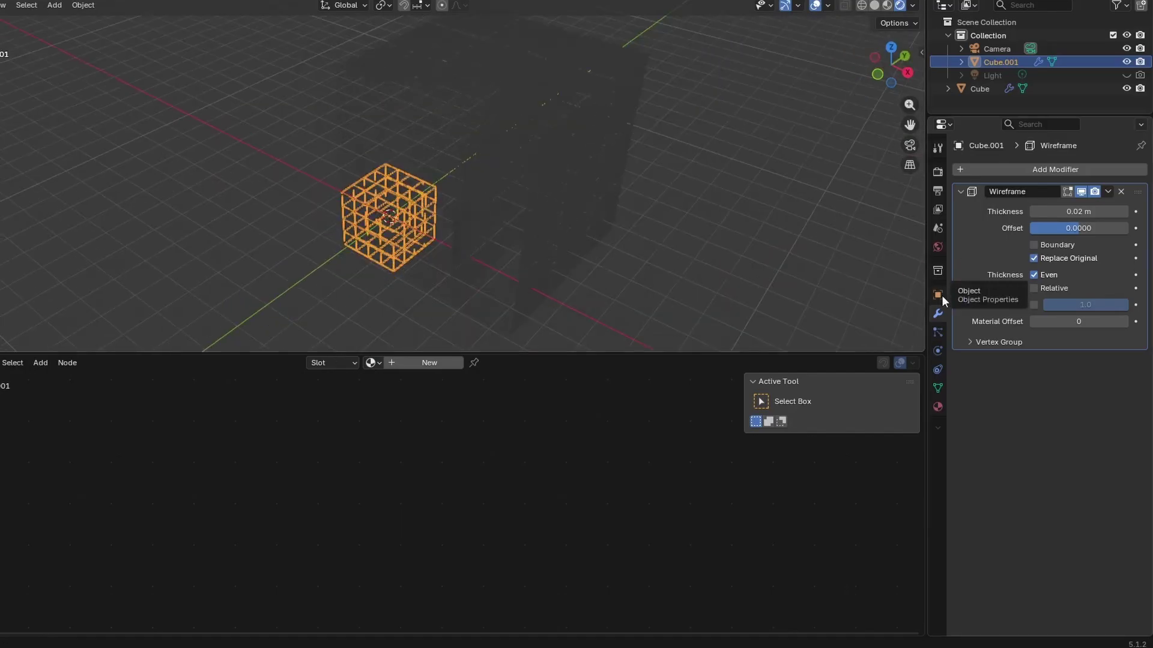
Set the wireframe cube's scale to 3 on all three axes
{"action": "left_click", "coordinate": [940, 295]}
{"action": "key", "text": "KP_0"}
{"action": "left_click_drag", "start_coordinate": [1069, 212], "coordinate": [1099, 212]}
{"action": "left_click_drag", "start_coordinate": [1110, 315], "coordinate": [1141, 341]}
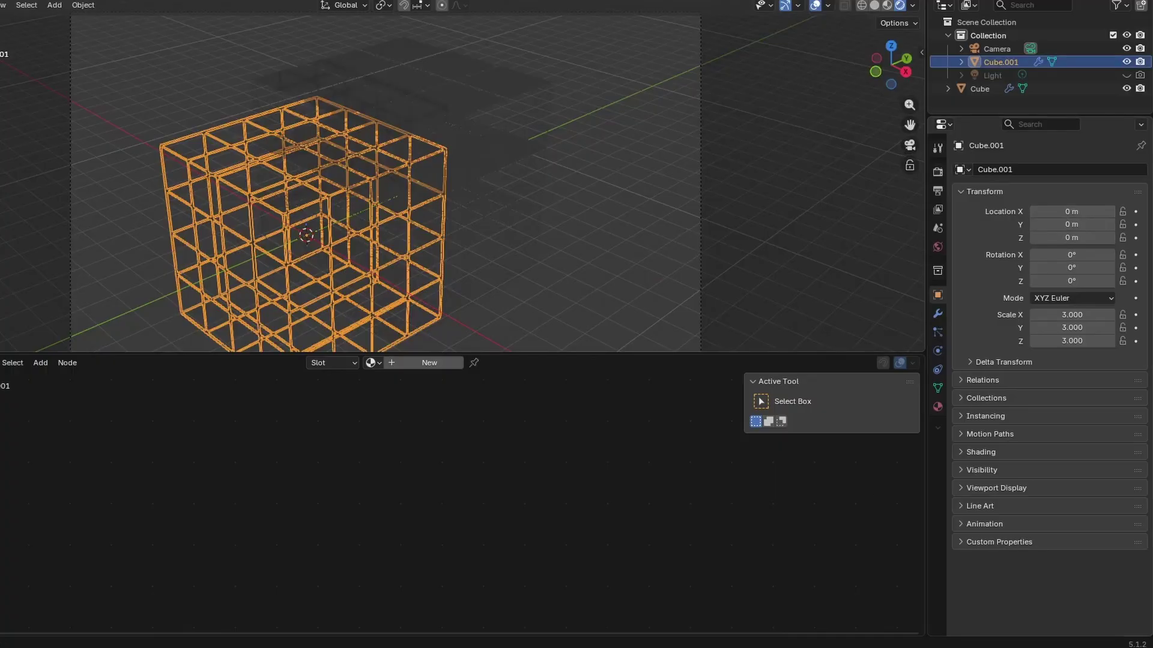
Set the wireframe cube's location to 2 m on X, Y and Z
{"action": "left_click_drag", "start_coordinate": [1078, 212], "coordinate": [1108, 212]}
{"action": "middle_click_drag", "start_coordinate": [708, 133], "coordinate": [711, 207]}
{"action": "double_click", "coordinate": [1068, 212]}
{"action": "type", "text": "4"}
{"action": "key", "text": "Return"}
{"action": "left_click_drag", "start_coordinate": [1081, 224], "coordinate": [1047, 212]}
{"action": "middle_click_drag", "start_coordinate": [642, 160], "coordinate": [639, 90]}
{"action": "left_click", "coordinate": [677, 155]}
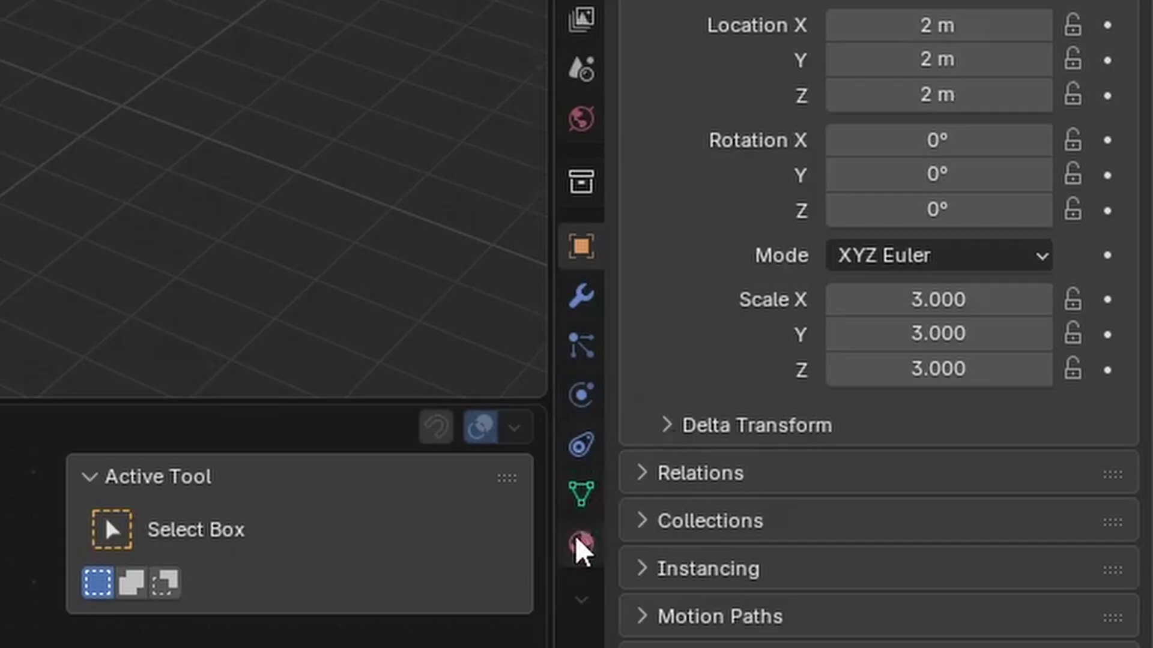
Assign the existing Glow material to the wireframe cube and view the result inside the glass
{"action": "left_click", "coordinate": [578, 542]}
{"action": "left_click", "coordinate": [664, 64]}
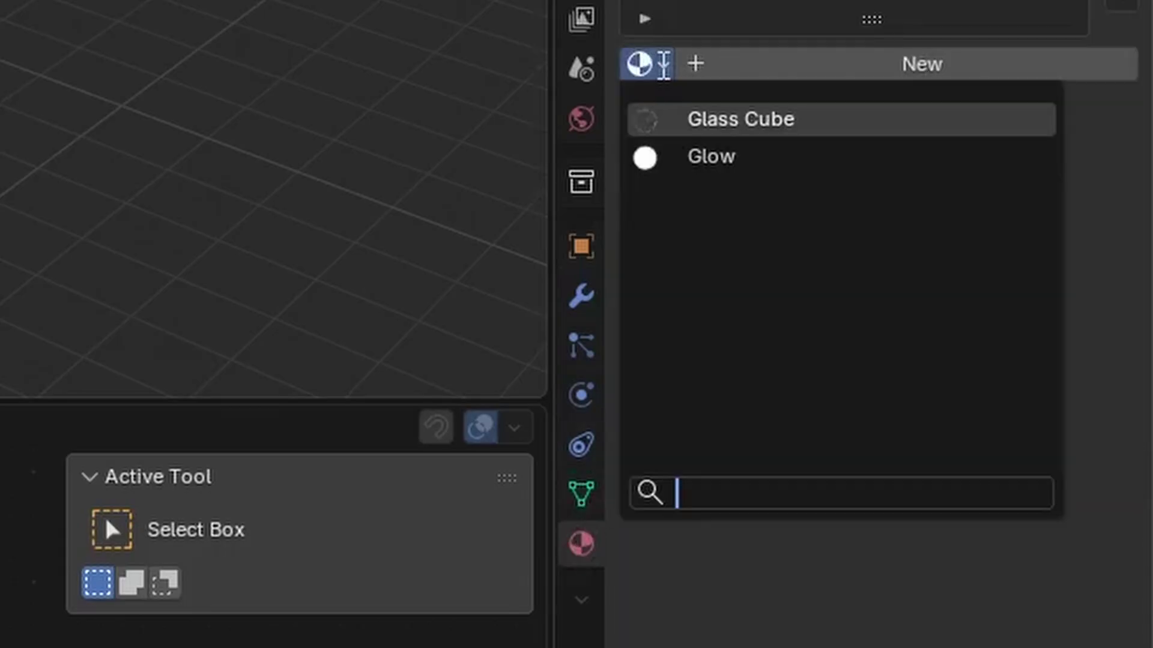
{"action": "left_click", "coordinate": [727, 155]}
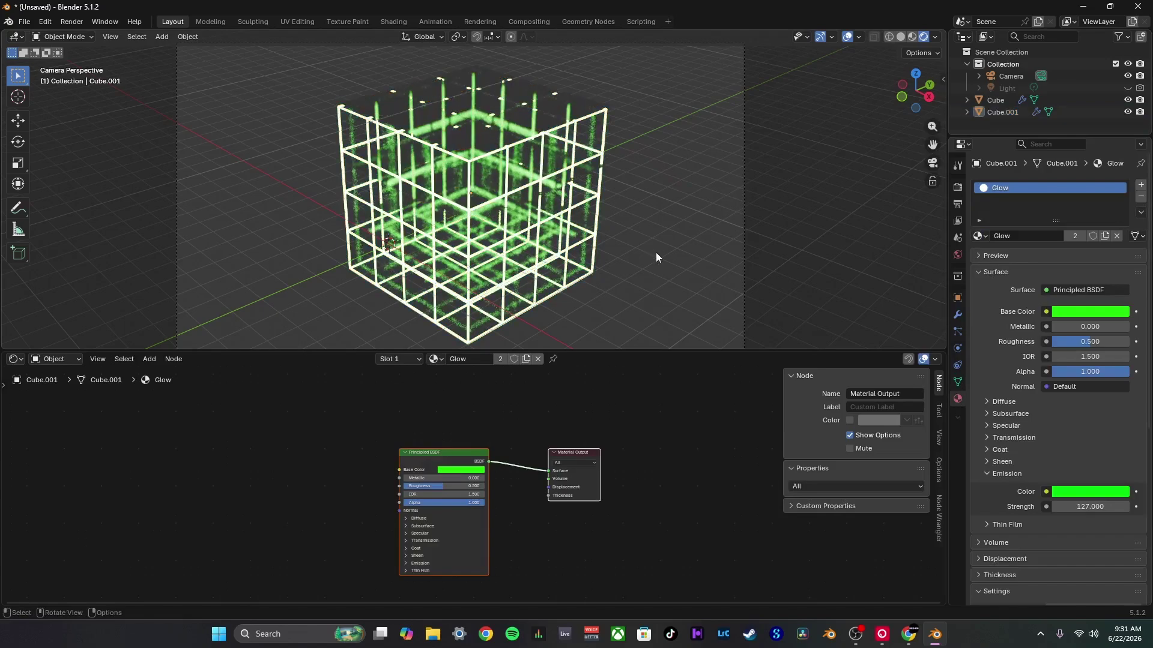
{"action": "middle_click_drag", "start_coordinate": [701, 242], "coordinate": [703, 226]}
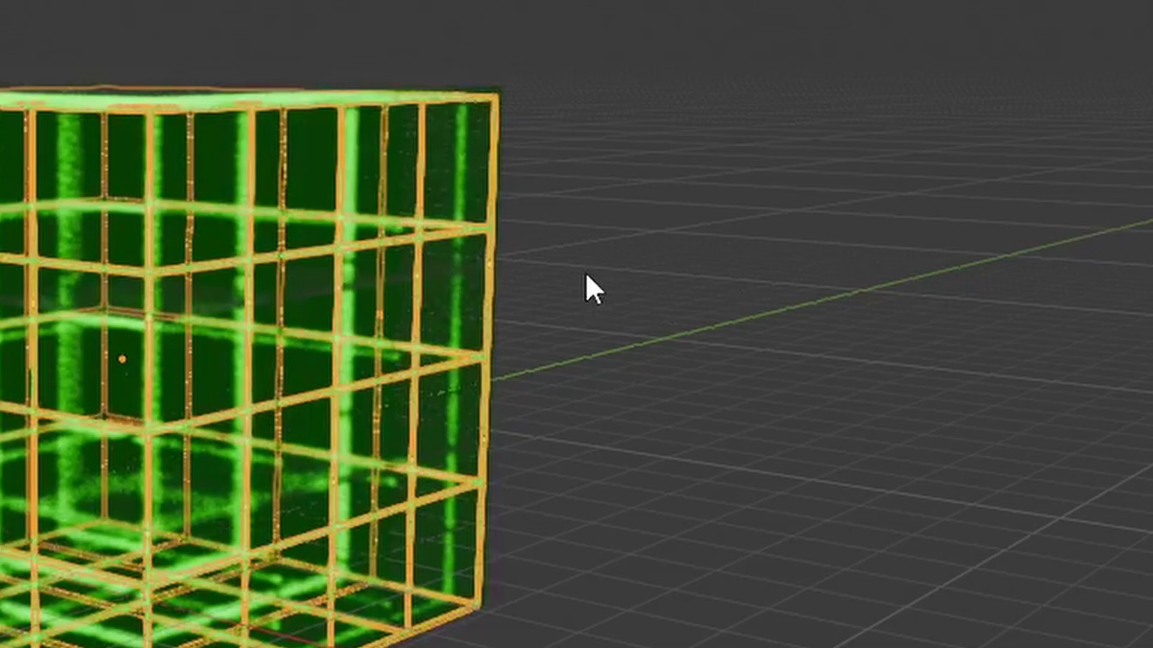
Delete the glowing wireframe cube and add a plane mesh
{"action": "key", "text": "x"}
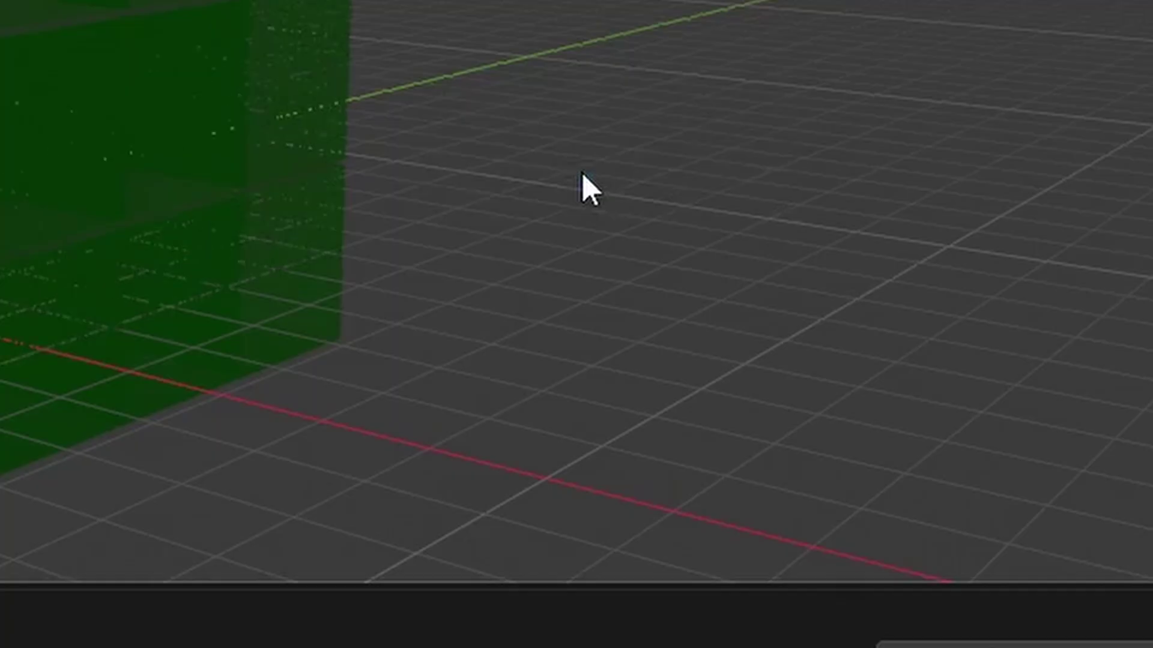
{"action": "key", "text": "shift+a"}
{"action": "mouse_move", "coordinate": [582, 173]}
{"action": "left_click", "coordinate": [704, 173]}
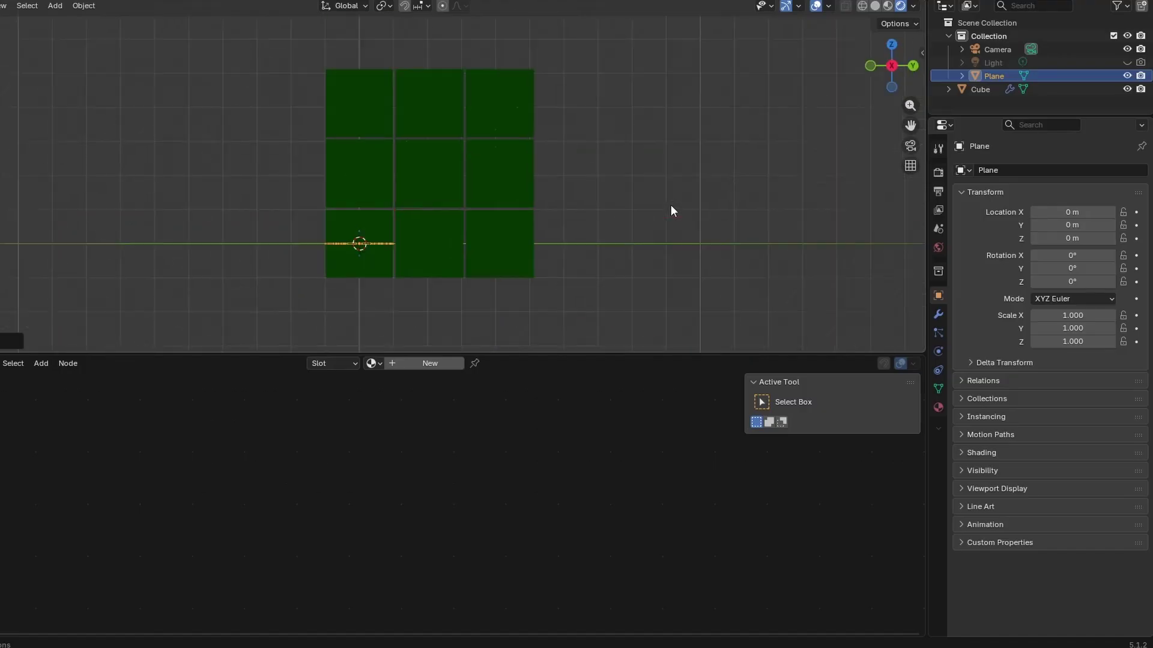
Delete the original plane at the cube's lower level and duplicate the remaining scaled glow plane
{"action": "middle_click_drag", "start_coordinate": [671, 210], "coordinate": [983, 325]}
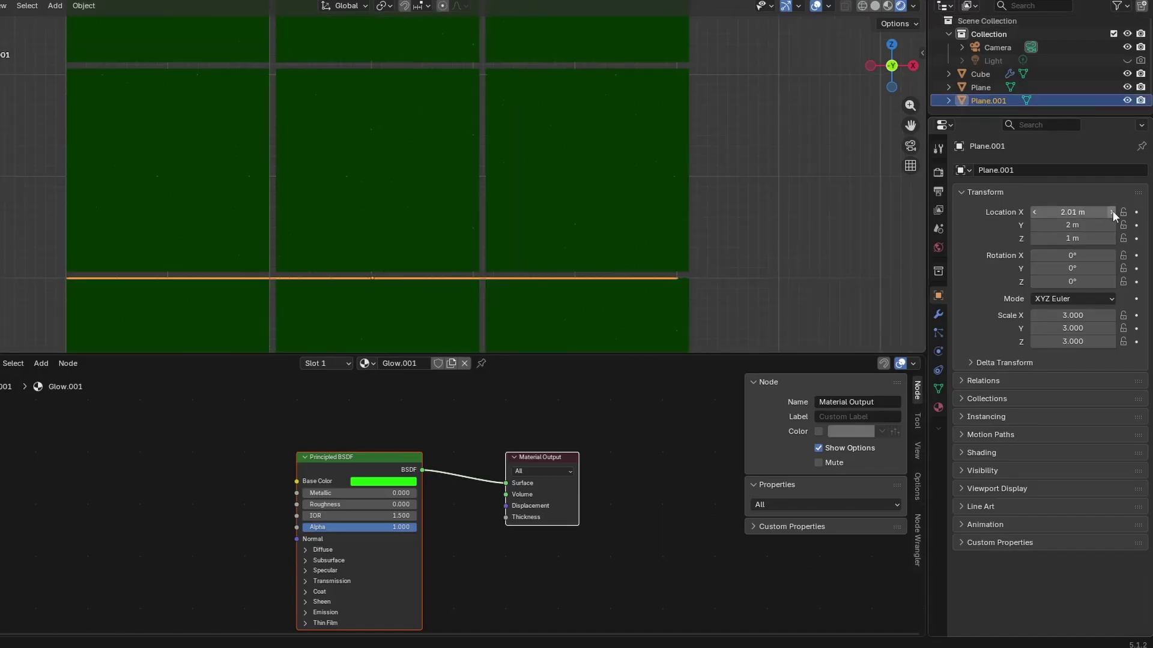
{"action": "left_click", "coordinate": [982, 89]}
{"action": "key", "text": "Delete"}
{"action": "left_click", "coordinate": [984, 89]}
{"action": "key", "text": "ctrl+c"}
{"action": "key", "text": "ctrl+v"}
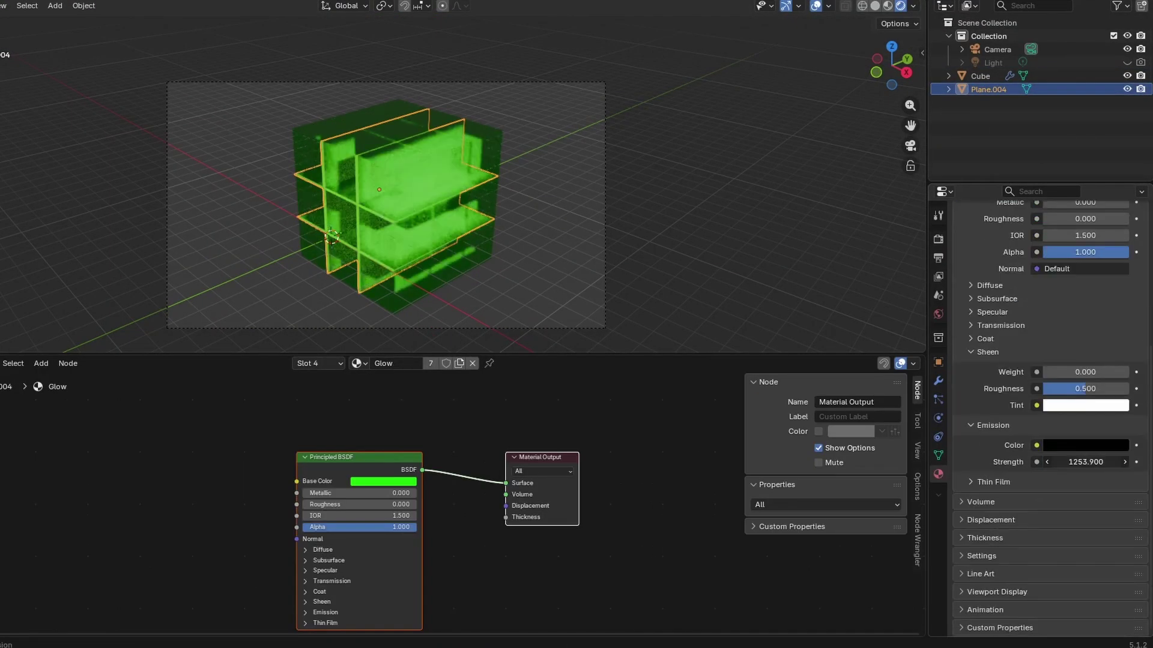
Render the scene with the joined glow planes inside the glass cube
{"action": "key", "text": "F12"}
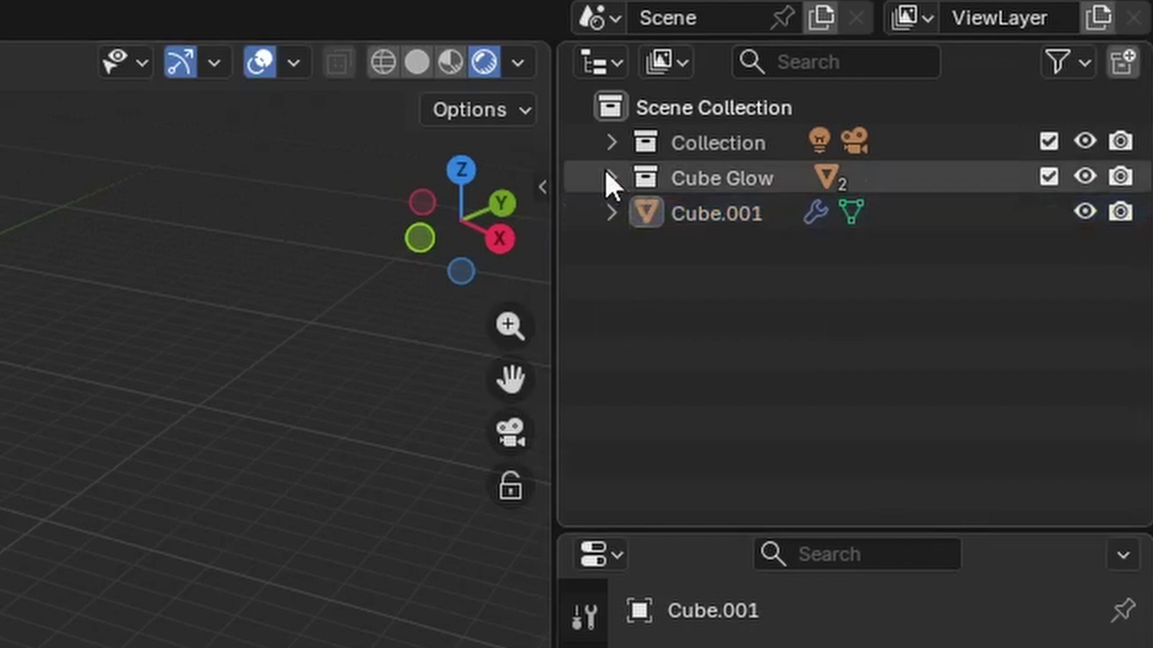
Duplicate the Glow object from the Cube Glow collection and pick the copied cube Cube.001 alongside it
{"action": "left_click", "coordinate": [611, 178]}
{"action": "left_click", "coordinate": [736, 256]}
{"action": "key", "text": "ctrl+v"}
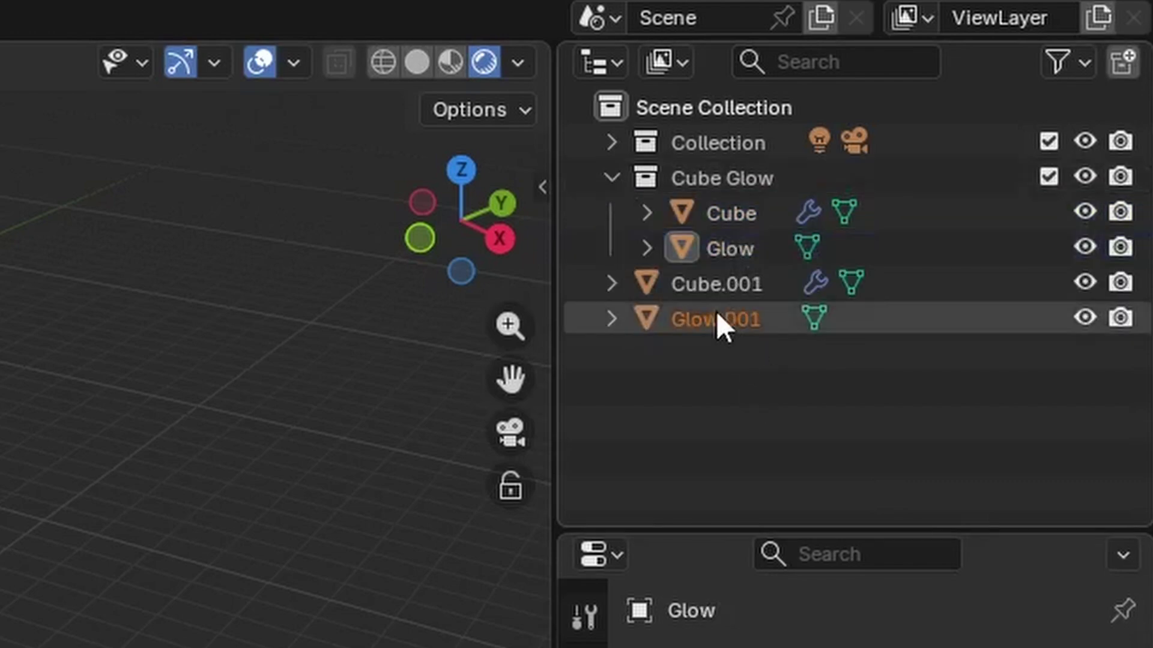
{"action": "left_click", "coordinate": [611, 178]}
{"action": "left_click", "coordinate": [704, 215]}
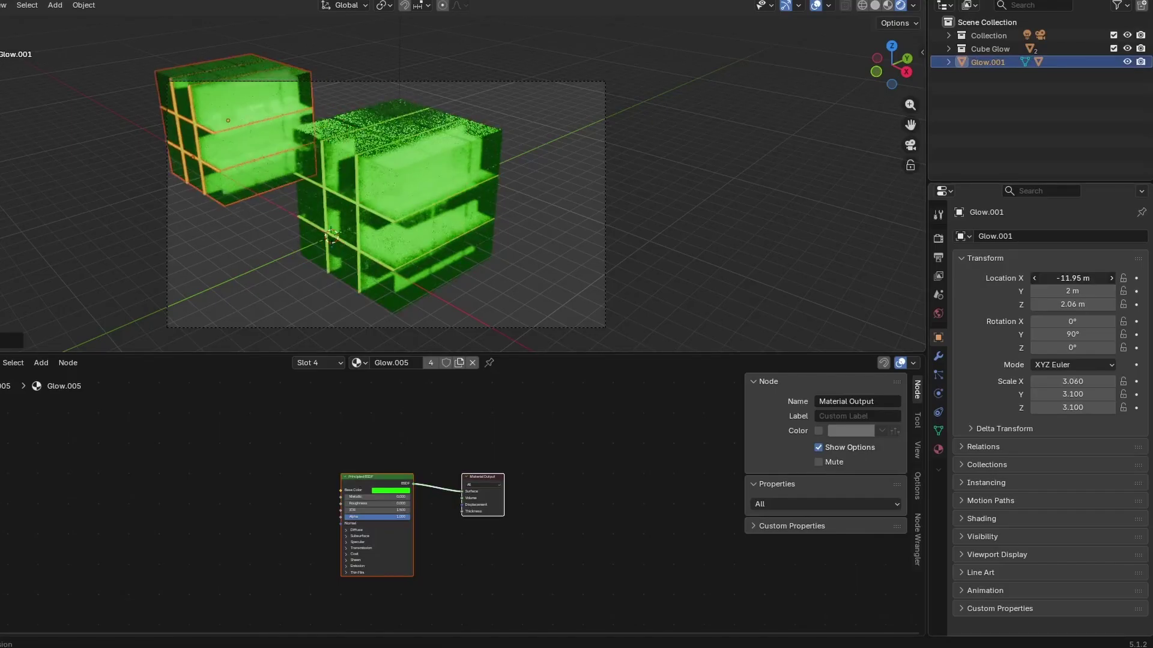
Move the duplicated glow cube into the background, at about -68 m on X, 24.13 m on Y and -26.66 m on Z
{"action": "left_click_drag", "start_coordinate": [1072, 278], "coordinate": [1066, 278]}
{"action": "left_click_drag", "start_coordinate": [1075, 304], "coordinate": [984, 304]}
{"action": "left_click_drag", "start_coordinate": [1080, 280], "coordinate": [961, 280]}
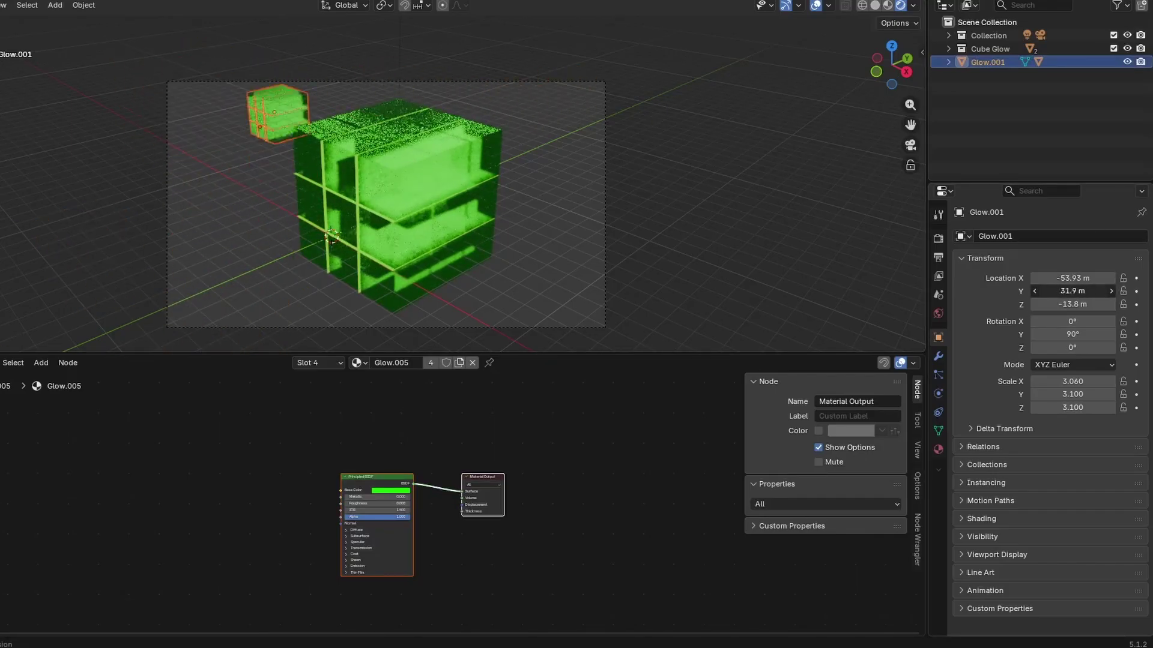
{"action": "left_click_drag", "start_coordinate": [1072, 305], "coordinate": [1080, 304]}
{"action": "left_click_drag", "start_coordinate": [1073, 278], "coordinate": [1117, 278]}
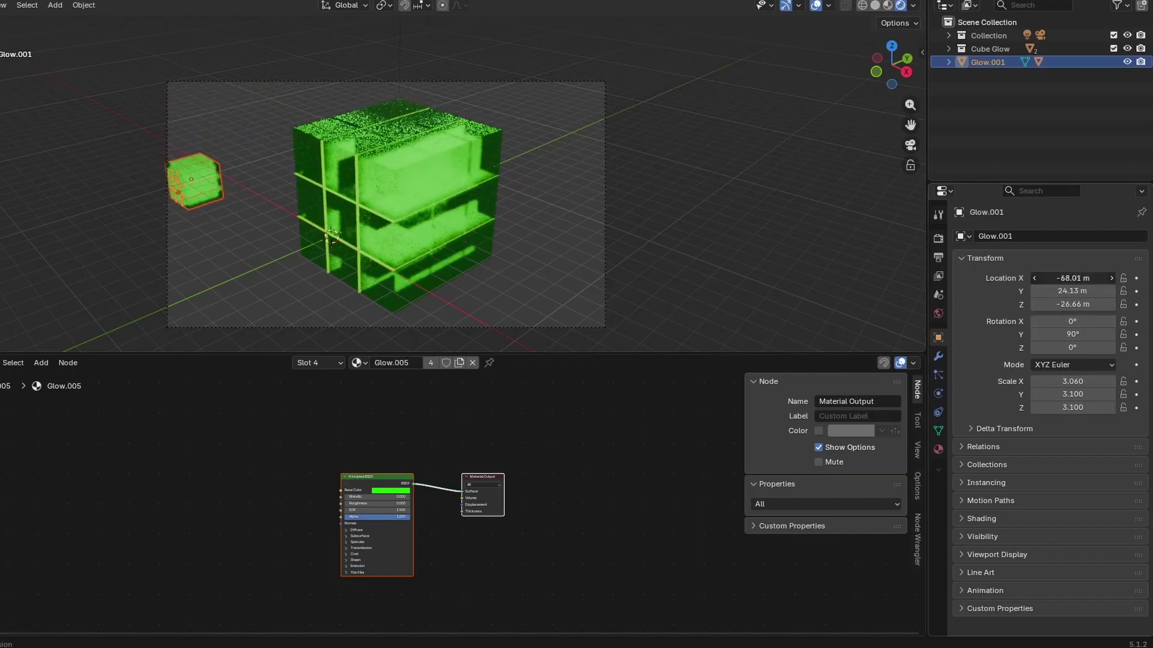
Rename the background cube's material to Background Glow and change its glow colour to teal
{"action": "scroll", "coordinate": [946, 261], "scroll_direction": "down", "scroll_amount": 6, "text": "ctrl"}
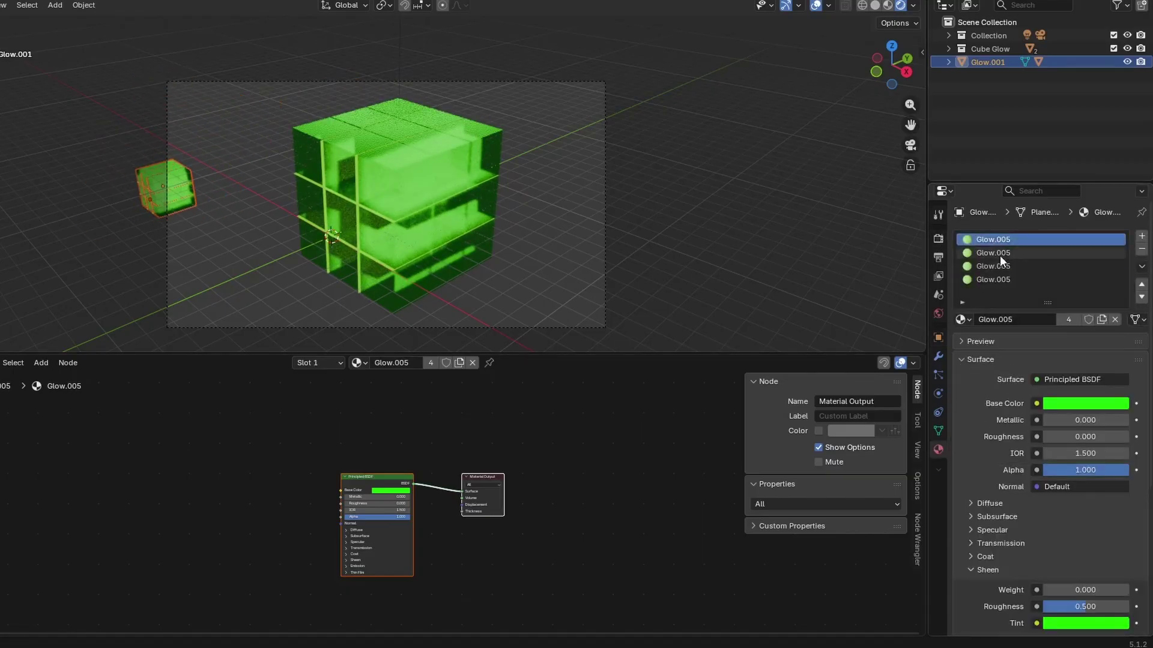
{"action": "left_click", "coordinate": [1040, 278]}
{"action": "double_click", "coordinate": [1018, 320]}
{"action": "scroll", "coordinate": [989, 419], "scroll_direction": "down", "scroll_amount": 8}
{"action": "left_click", "coordinate": [1036, 315]}
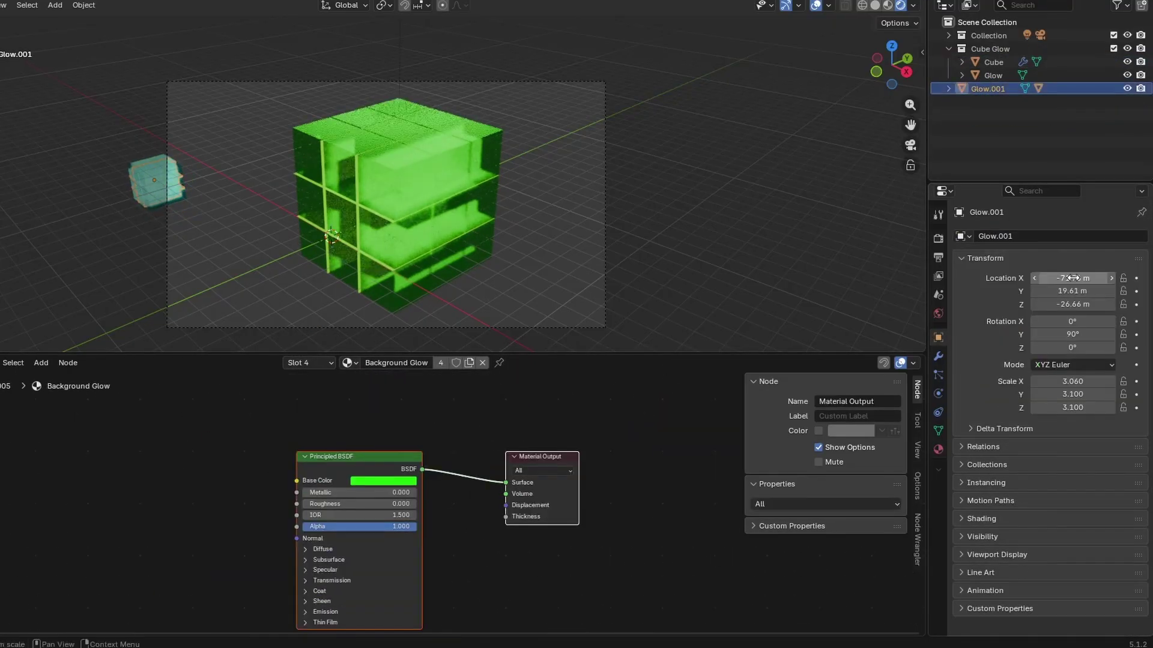
Reduce the teal background cube's Y location to about 18 m
{"action": "left_click_drag", "start_coordinate": [1073, 291], "coordinate": [1057, 292]}
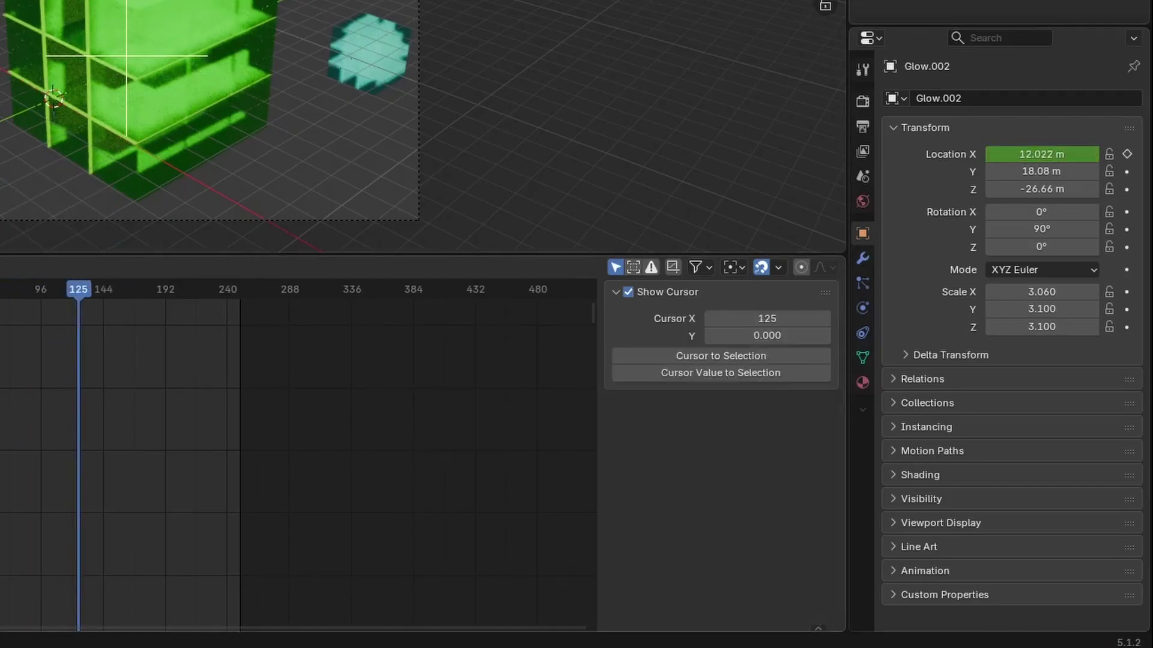
{"action": "right_click", "coordinate": [442, 436]}
{"action": "left_click", "coordinate": [443, 436]}
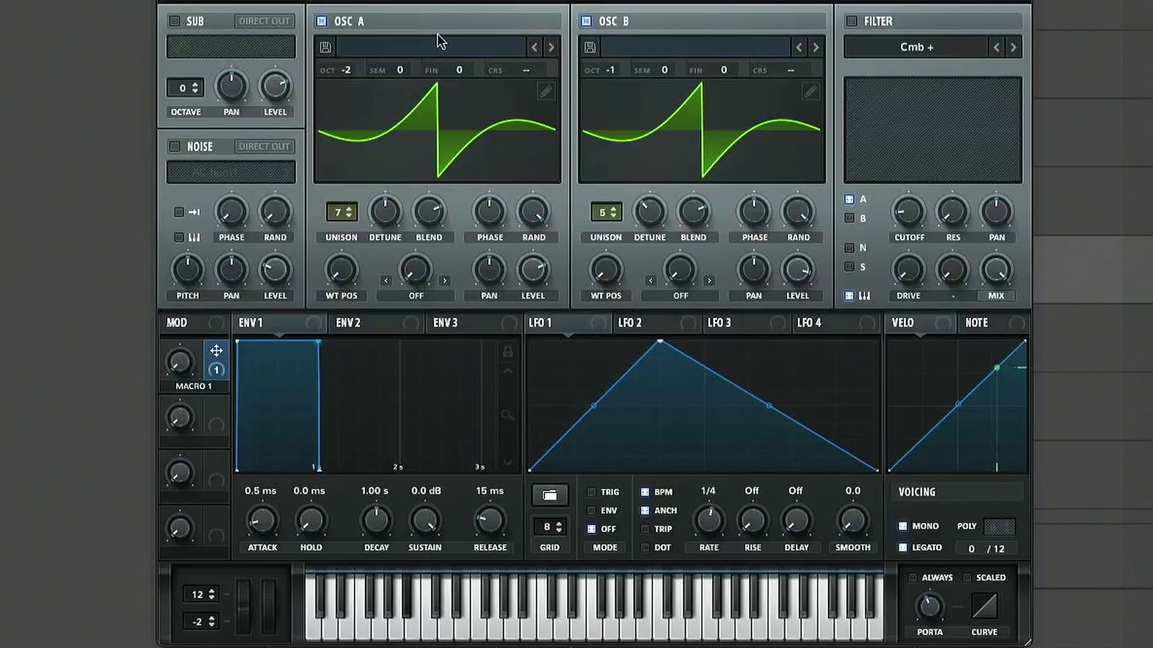
{"action": "left_click", "coordinate": [434, 1]}
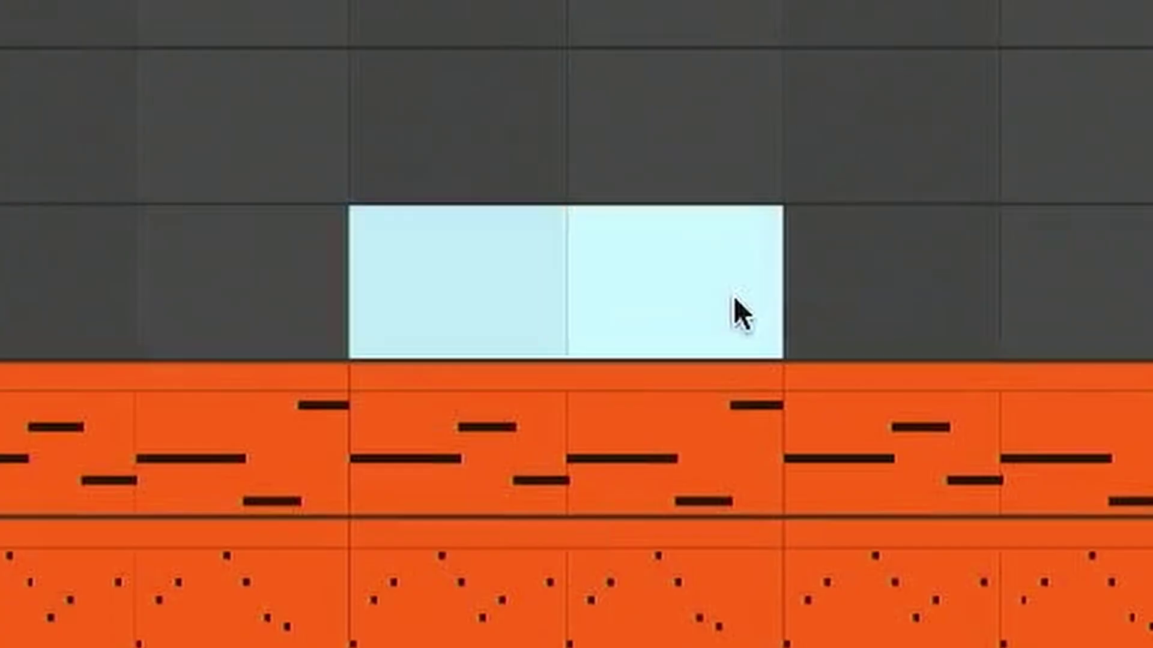
In Ableton Live, insert an empty MIDI clip above the orange synth clips and load the samples Accouatic Hat 1 to 4 onto that track
{"action": "key", "text": "super+shift+m"}
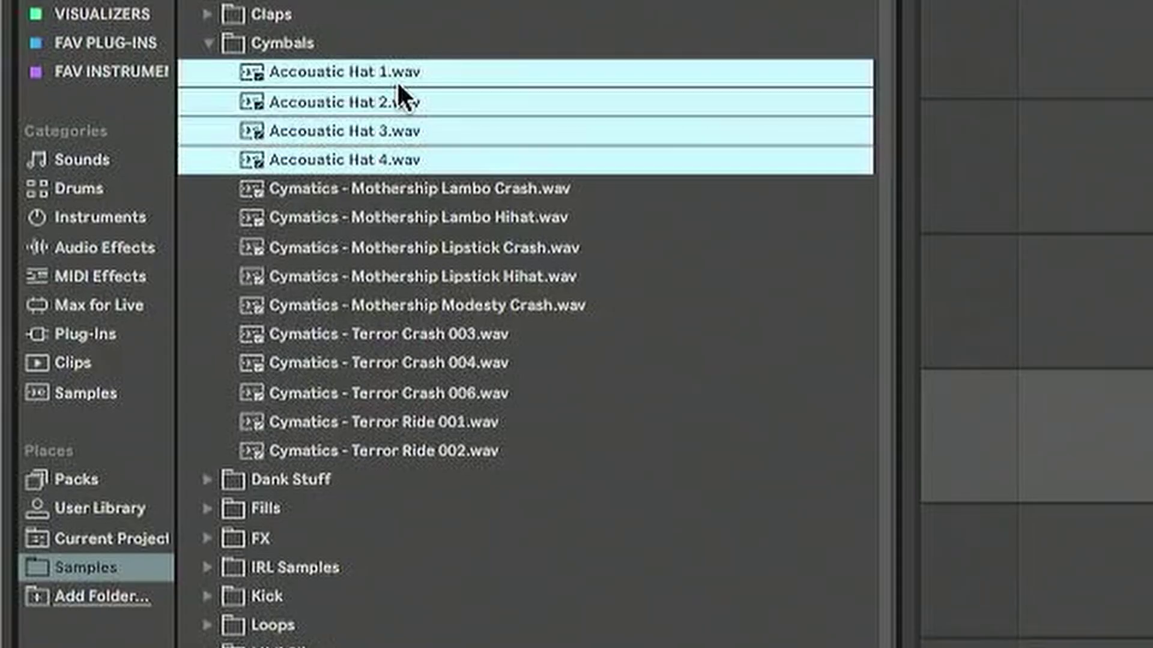
{"action": "left_click_drag", "start_coordinate": [384, 73], "coordinate": [136, 546]}
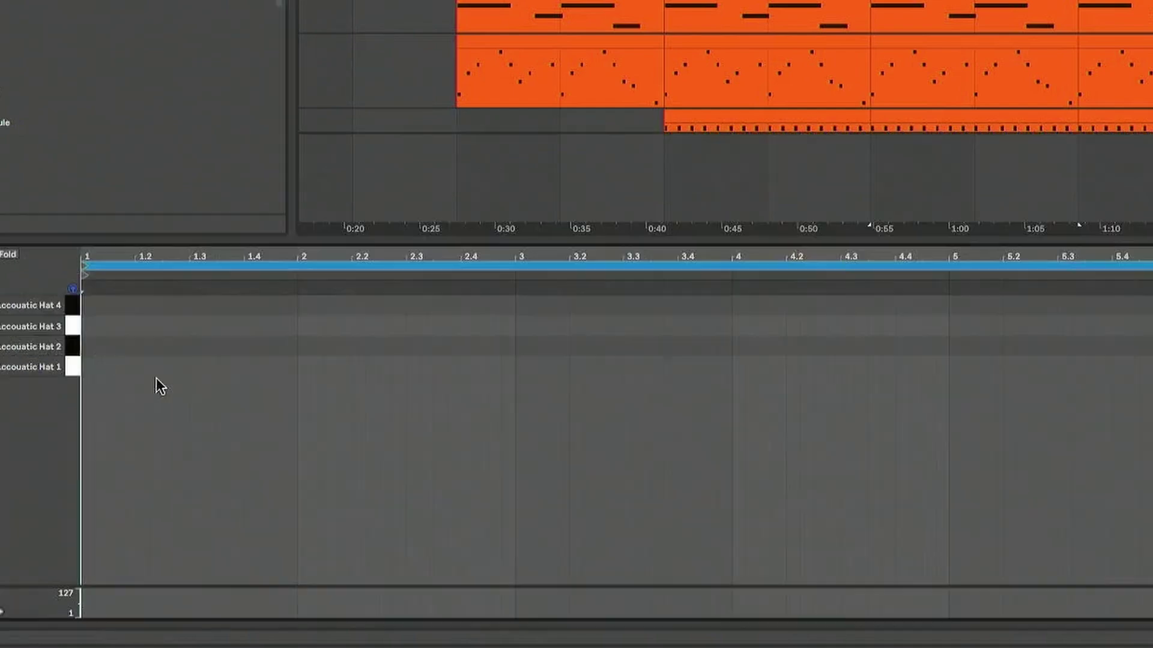
Add a note for Accouatic Hat 1 at the clip's start and duplicate it three times
{"action": "double_click", "coordinate": [93, 366]}
{"action": "left_click_drag", "start_coordinate": [103, 389], "coordinate": [119, 332]}
{"action": "key", "text": "super+d"}
{"action": "key", "text": "super+d"}
{"action": "key", "text": "super+d"}
Shorten a hi-hat note early in the pattern, add another short note, and shift it between neighbouring hat samples
{"action": "scroll", "coordinate": [134, 340], "scroll_direction": "up", "scroll_amount": 3, "text": "super"}
{"action": "left_click_drag", "start_coordinate": [197, 366], "coordinate": [179, 366]}
{"action": "double_click", "coordinate": [188, 346]}
{"action": "key", "text": "Up"}
{"action": "left_click", "coordinate": [184, 344]}
{"action": "key", "text": "Up"}
{"action": "key", "text": "Down"}
Move individual hi-hat notes up or down to other hat samples and duplicate the whole pattern
{"action": "left_click", "coordinate": [255, 365]}
{"action": "key", "text": "Up"}
{"action": "left_click", "coordinate": [291, 340]}
{"action": "key", "text": "Down"}
{"action": "left_click", "coordinate": [361, 348]}
{"action": "key", "text": "Down"}
{"action": "left_click", "coordinate": [168, 367]}
{"action": "key", "text": "Up"}
{"action": "left_click", "coordinate": [209, 364]}
{"action": "key", "text": "Up"}
{"action": "key", "text": "super+a"}
{"action": "key", "text": "super+d"}
{"action": "left_click", "coordinate": [213, 396]}
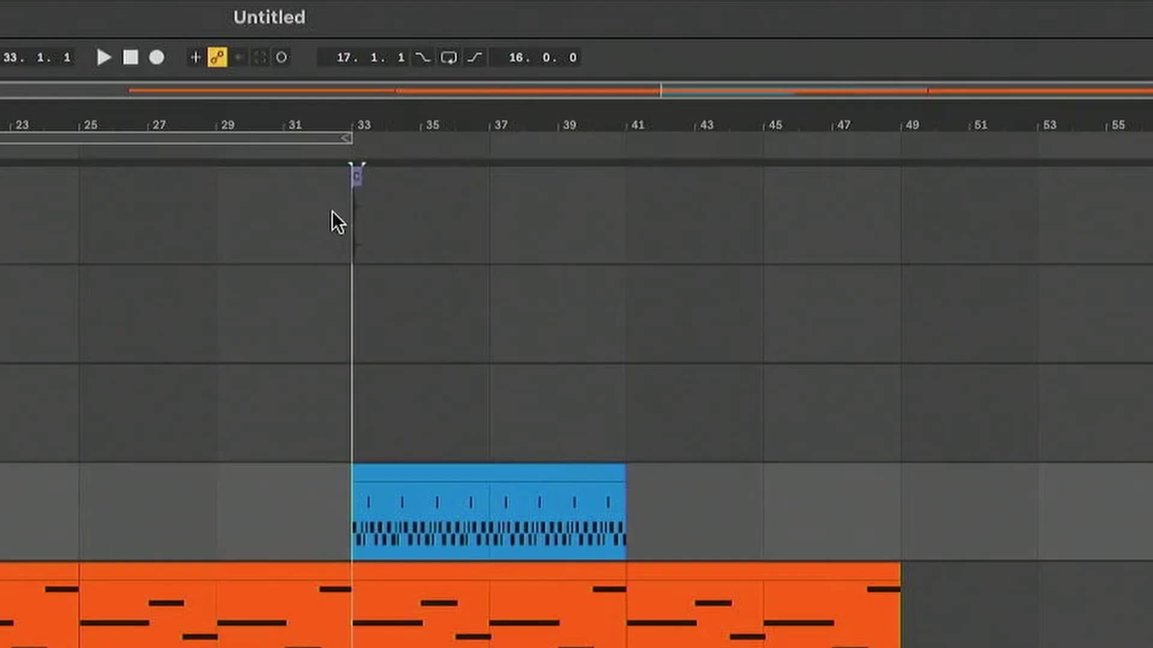
Play the first kick hit with the hi-hats from bar 33 and place the insertion point on the kick track near beat 33.3
{"action": "scroll", "coordinate": [383, 214], "scroll_direction": "up", "scroll_amount": 10, "text": "super"}
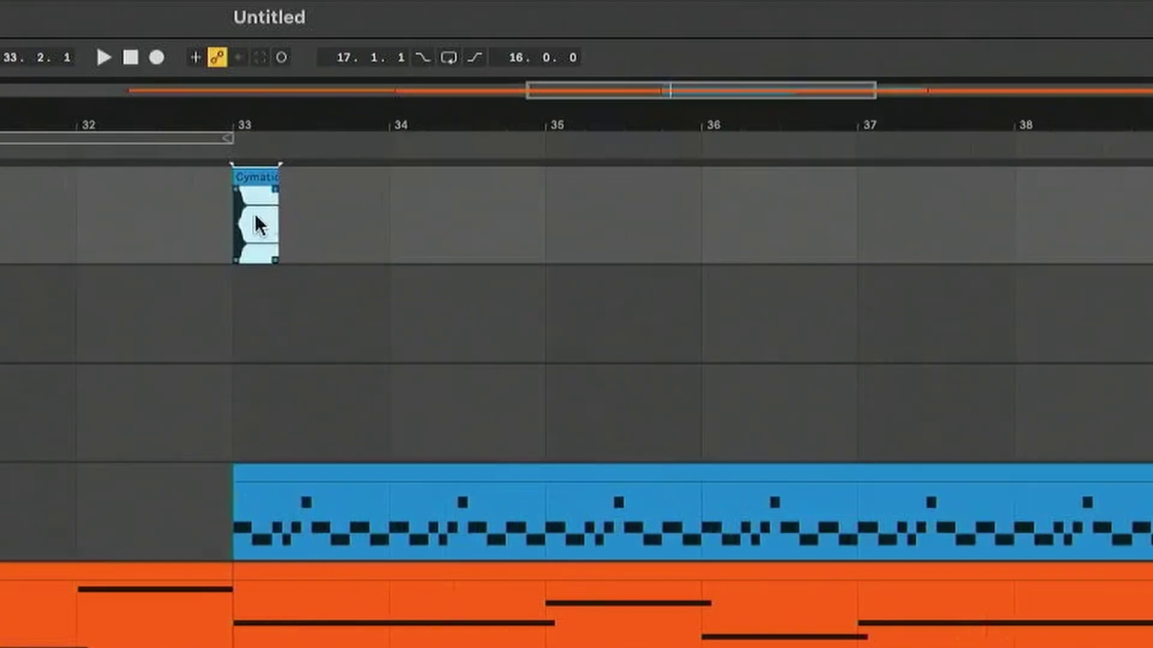
{"action": "left_click", "coordinate": [220, 215]}
{"action": "key", "text": "Left"}
{"action": "key", "text": "space"}
{"action": "left_click", "coordinate": [470, 145]}
{"action": "scroll", "coordinate": [286, 152], "scroll_direction": "up", "scroll_amount": 5, "text": "super"}
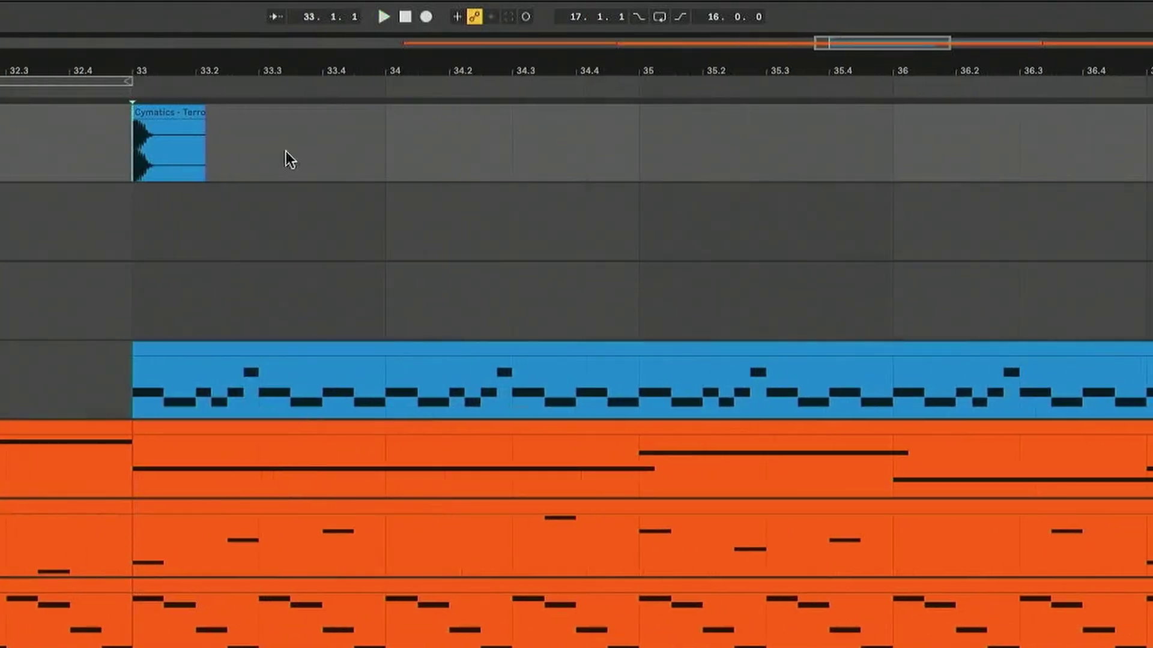
{"action": "left_click", "coordinate": [262, 142]}
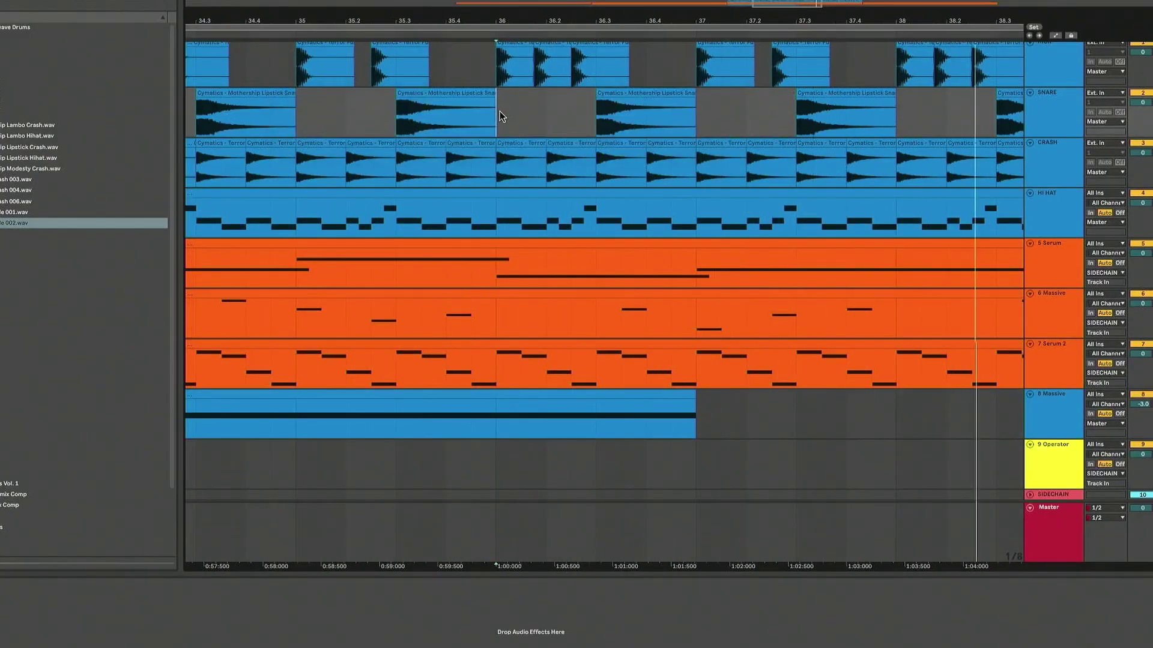
Delete the unneeded stretch of the snare track in bar 36 and fade the extra snare clip in from beat 36.2 to 36.3
{"action": "left_click_drag", "start_coordinate": [553, 98], "coordinate": [606, 99]}
{"action": "left_click_drag", "start_coordinate": [365, 110], "coordinate": [457, 111]}
{"action": "key", "text": "Delete"}
{"action": "left_click_drag", "start_coordinate": [469, 101], "coordinate": [604, 101]}
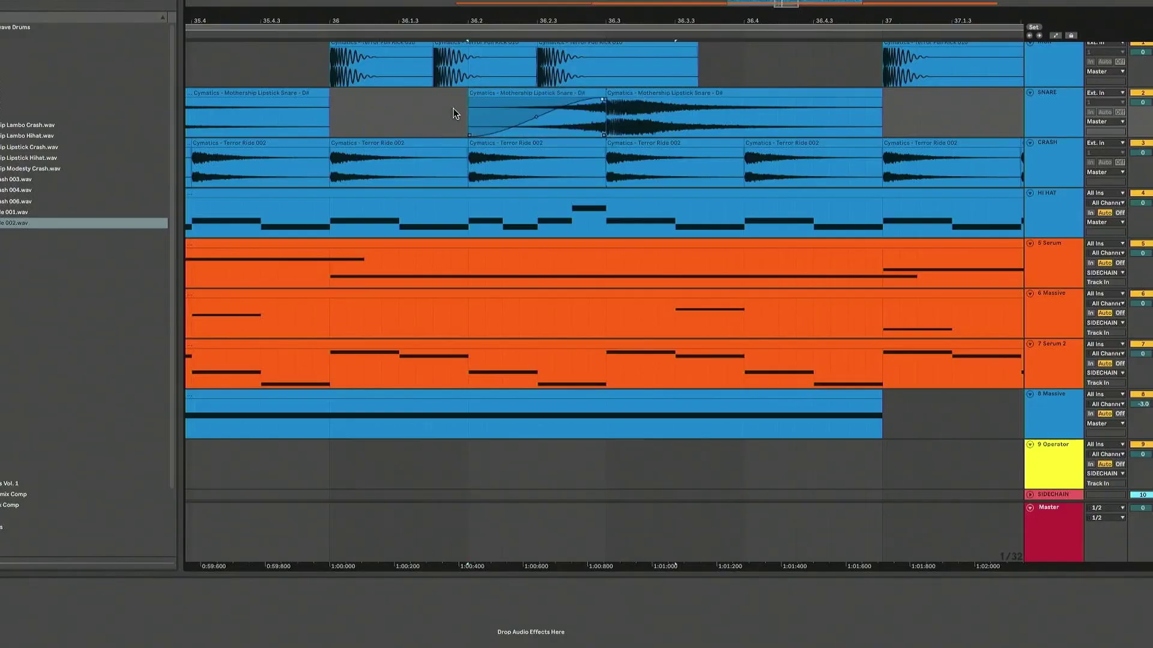
Play back the drums from bar 35 to check the faded-in snare
{"action": "left_click", "coordinate": [355, 63]}
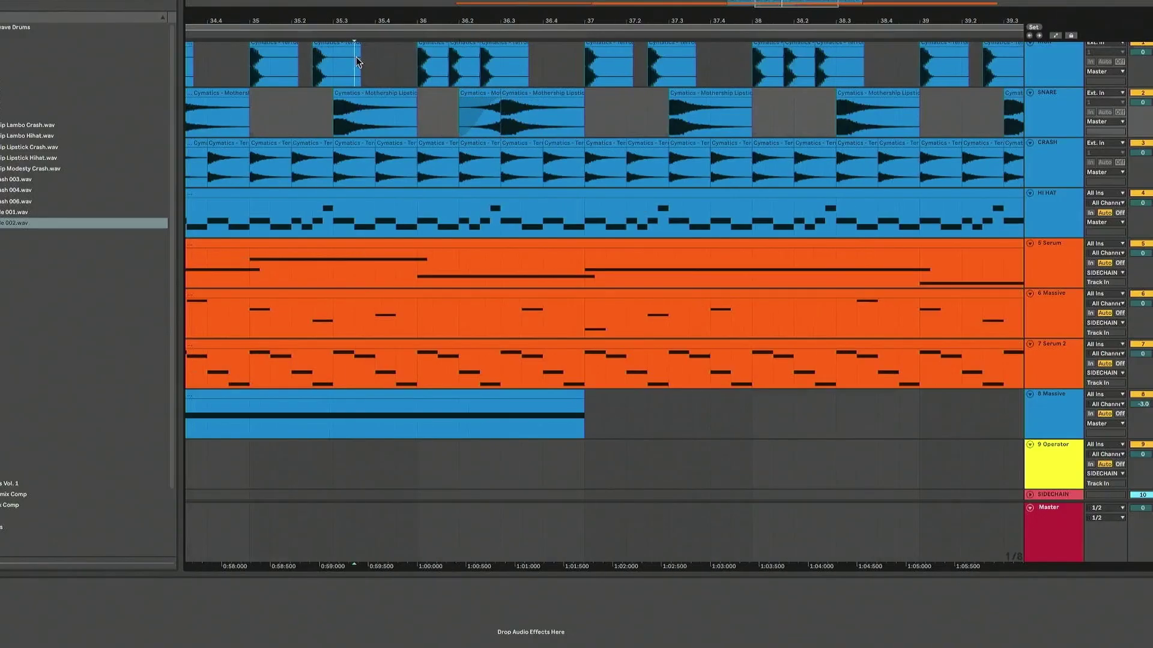
{"action": "key", "text": "space"}
{"action": "left_click", "coordinate": [397, 78]}
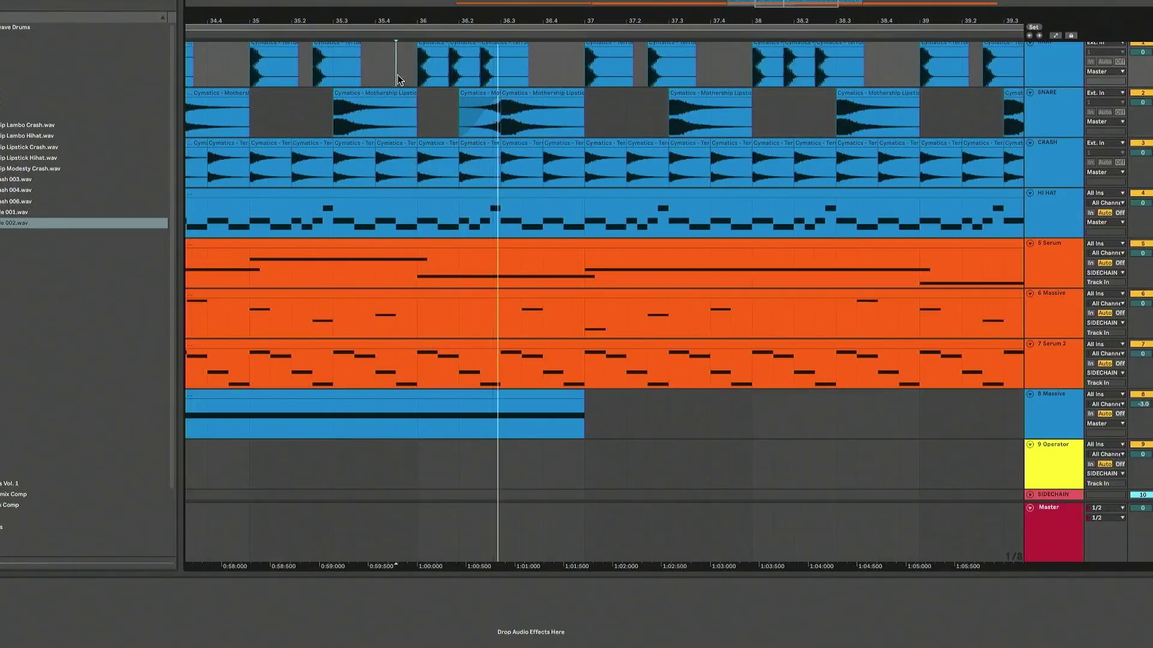
{"action": "scroll", "coordinate": [520, 120], "scroll_direction": "down", "scroll_amount": 5, "text": "super"}
{"action": "scroll", "coordinate": [520, 120], "scroll_direction": "left", "scroll_amount": 1}
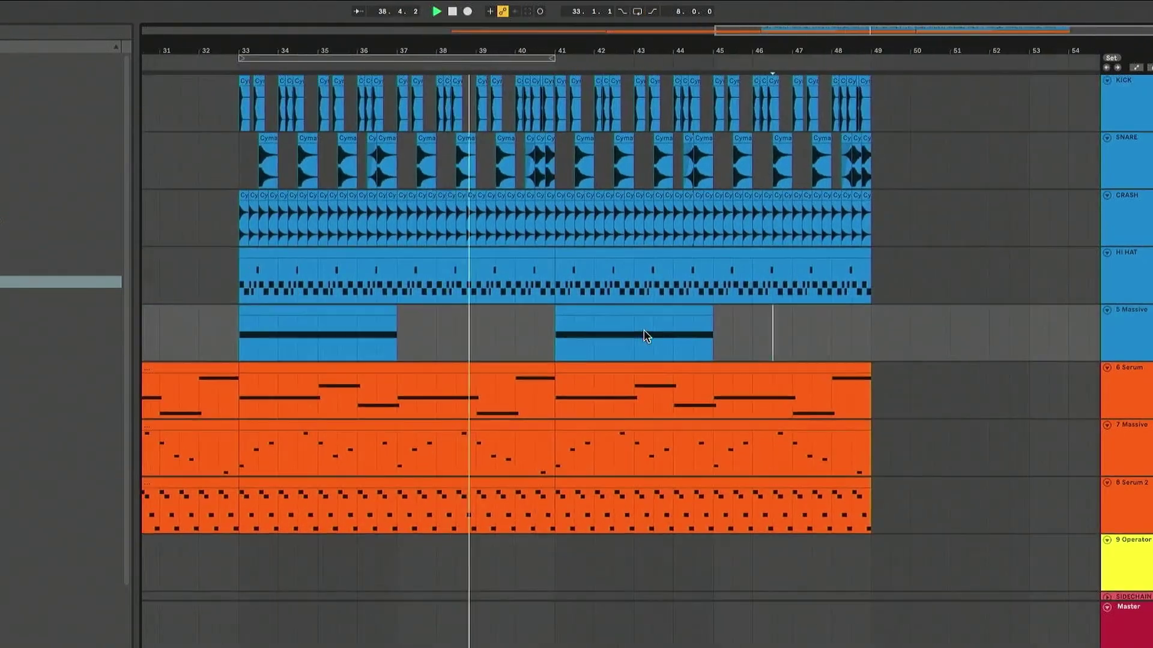
Delete the orange synth parts between beat 48.3 and bar 49 and play back the gap
{"action": "scroll", "coordinate": [743, 336], "scroll_direction": "down", "scroll_amount": 4, "text": "super"}
{"action": "scroll", "coordinate": [662, 349], "scroll_direction": "up", "scroll_amount": 5, "text": "super"}
{"action": "scroll", "coordinate": [662, 348], "scroll_direction": "down", "scroll_amount": 5, "text": "super"}
{"action": "scroll", "coordinate": [800, 279], "scroll_direction": "up", "scroll_amount": 10, "text": "super"}
{"action": "left_click_drag", "start_coordinate": [840, 559], "coordinate": [751, 366]}
{"action": "key", "text": "Delete"}
{"action": "left_click", "coordinate": [659, 343]}
{"action": "key", "text": "space"}
{"action": "key", "text": "space"}
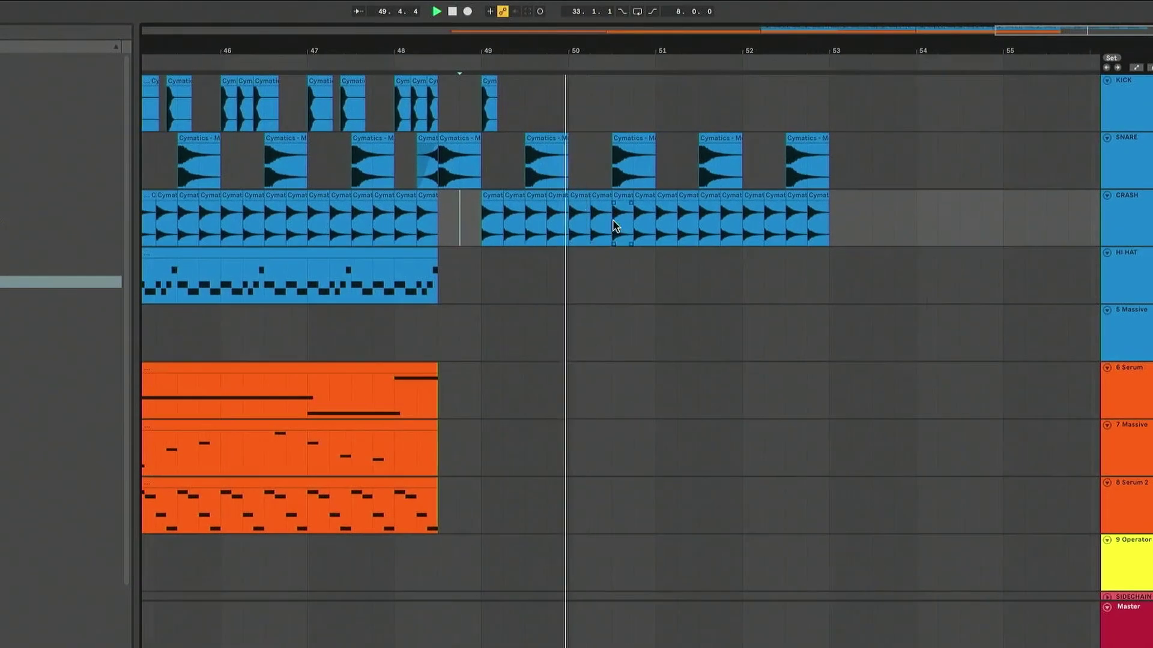
Insert a half-bar MIDI clip at bar 49 on the track below the orange synth tracks and start playback
{"action": "left_click", "coordinate": [477, 314]}
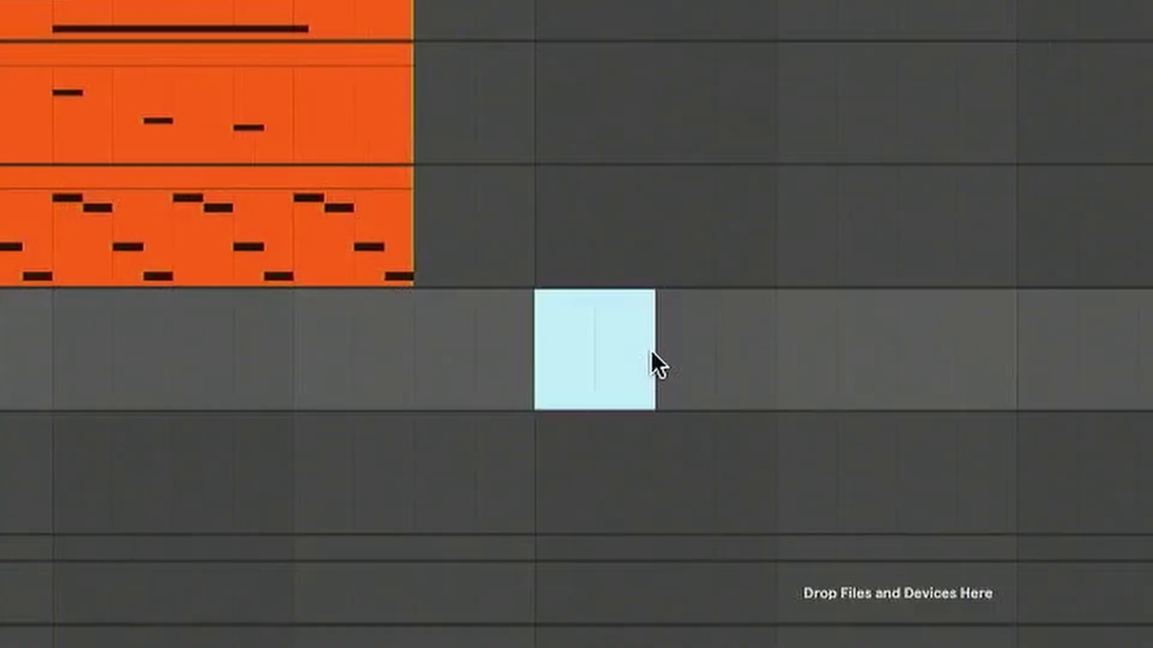
{"action": "key", "text": "super+shift+m"}
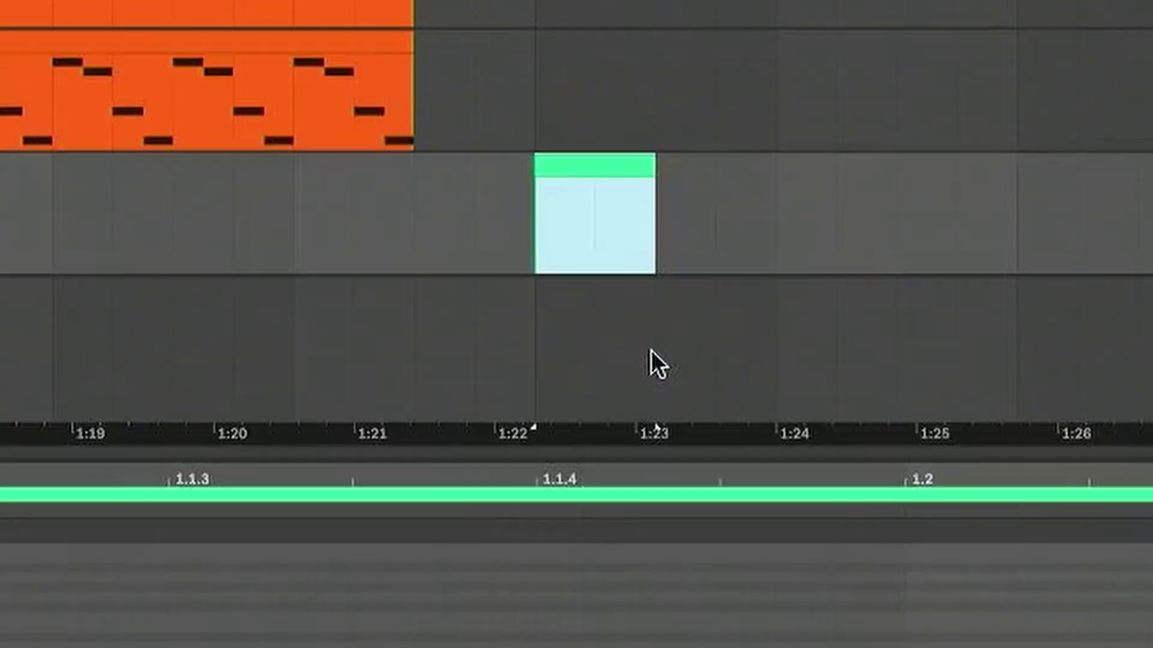
{"action": "key", "text": "space"}
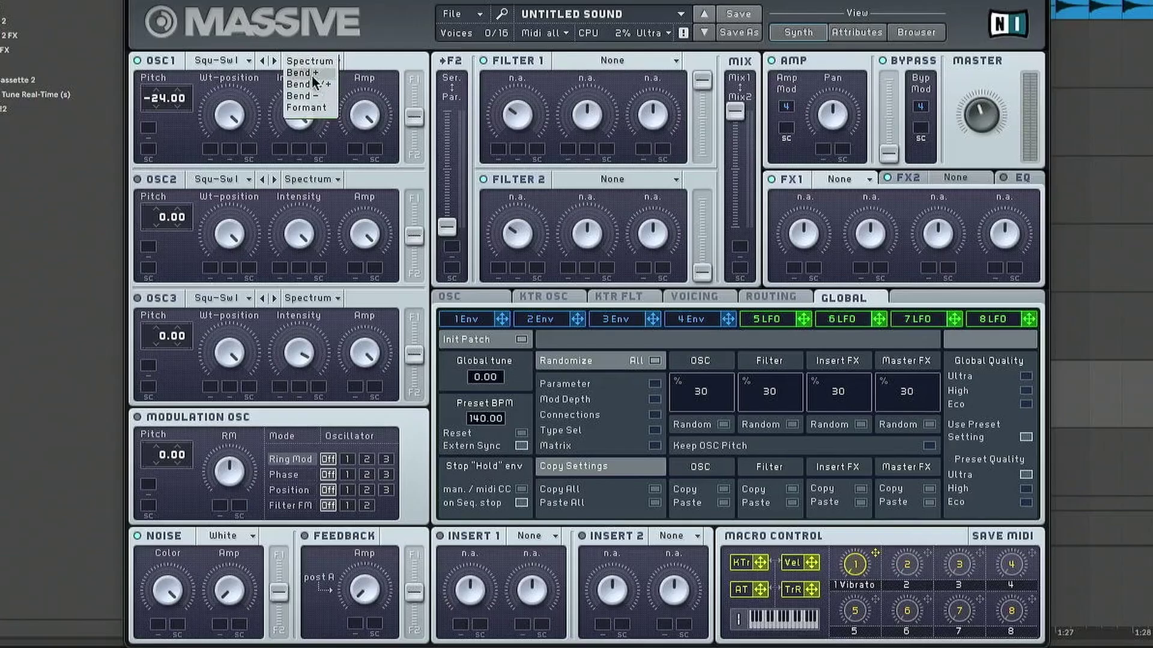
In Massive, set oscillator 1 to Bend + and choose wavetables for oscillators 1 and 2, trying Woody on oscillator 2
{"action": "left_click", "coordinate": [294, 114]}
{"action": "left_click", "coordinate": [230, 59]}
{"action": "left_click", "coordinate": [160, 166]}
{"action": "left_click", "coordinate": [217, 178]}
{"action": "left_click", "coordinate": [232, 238]}
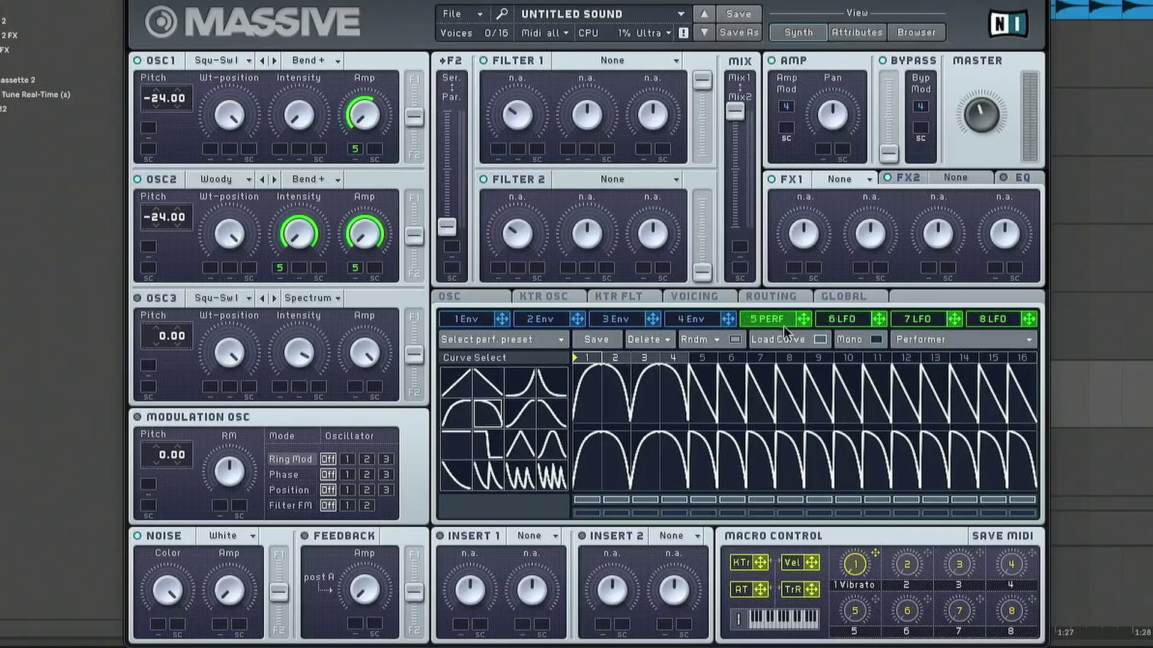
{"action": "left_click", "coordinate": [247, 179]}
{"action": "left_click", "coordinate": [312, 496]}
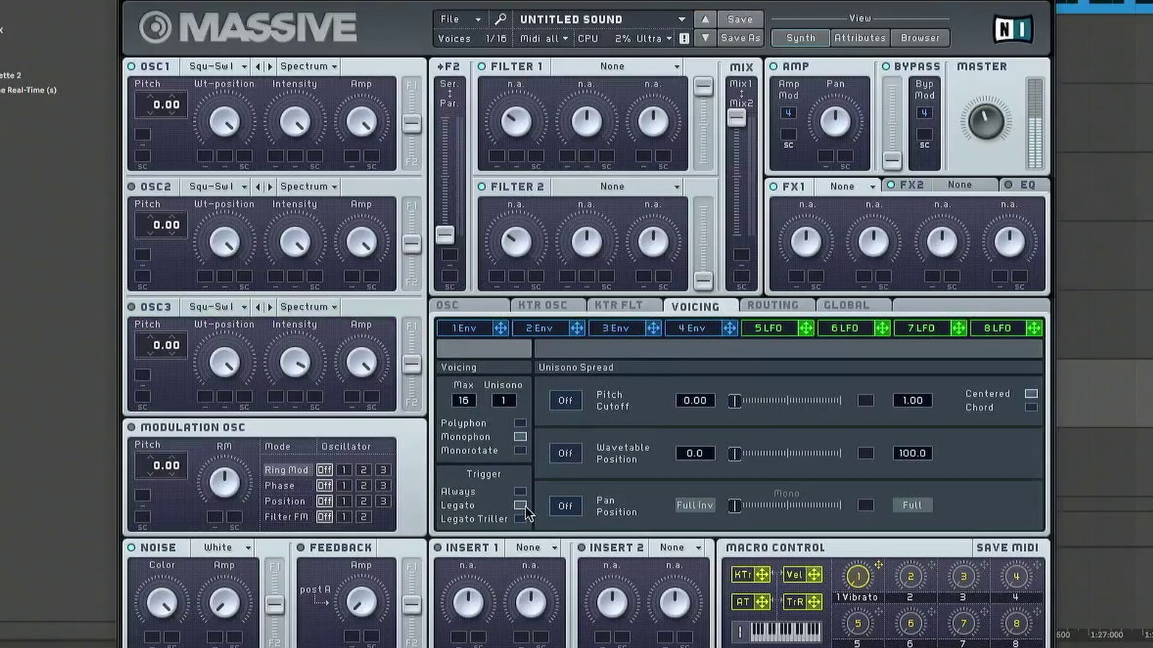
Set the new Massive patch's voicing to Monorotate with Legato triggering and load B Tube as FX1
{"action": "left_click", "coordinate": [521, 519]}
{"action": "left_click", "coordinate": [520, 451]}
{"action": "left_click", "coordinate": [520, 506]}
{"action": "left_click", "coordinate": [845, 186]}
{"action": "left_click", "coordinate": [853, 389]}
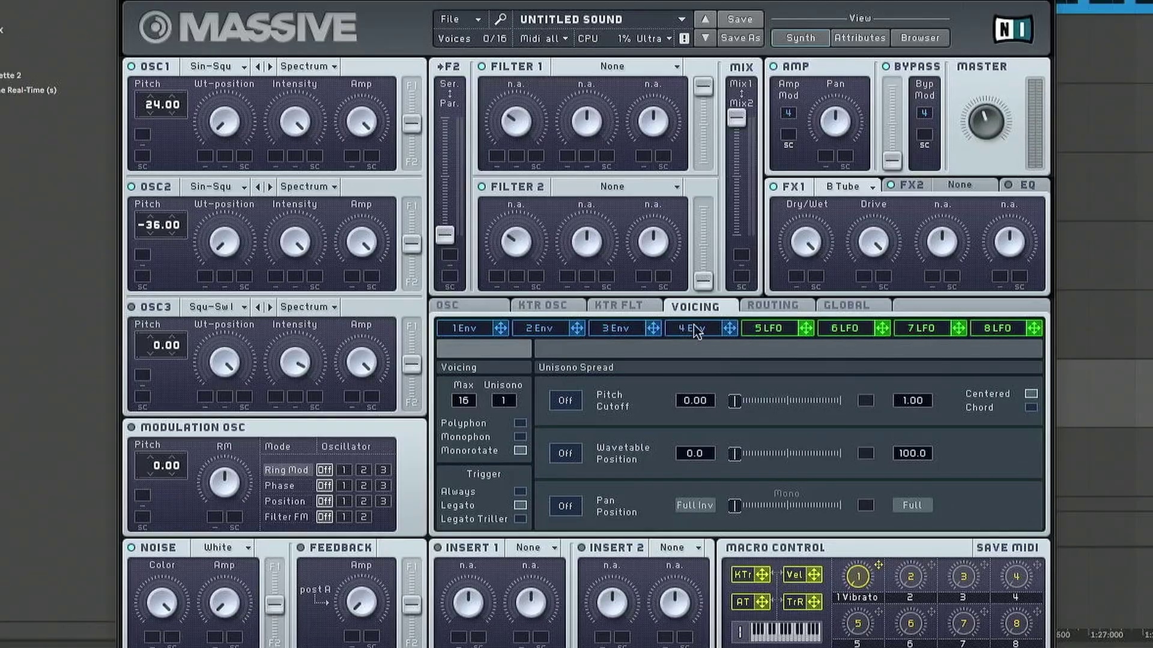
Set envelope 1's pitch modulation on oscillator 2 to -12.00 and shorten the envelope's decay
{"action": "left_click", "coordinate": [478, 329]}
{"action": "left_click_drag", "start_coordinate": [162, 270], "coordinate": [163, 284]}
{"action": "left_click_drag", "start_coordinate": [652, 493], "coordinate": [653, 508]}
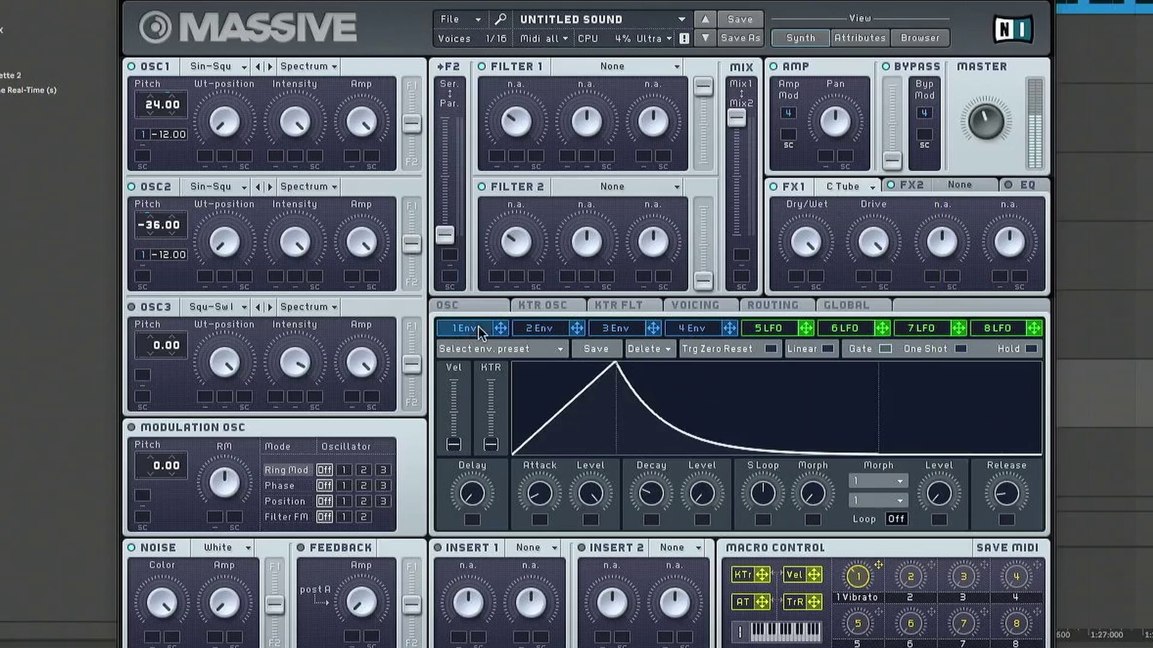
{"action": "left_click_drag", "start_coordinate": [653, 481], "coordinate": [653, 511]}
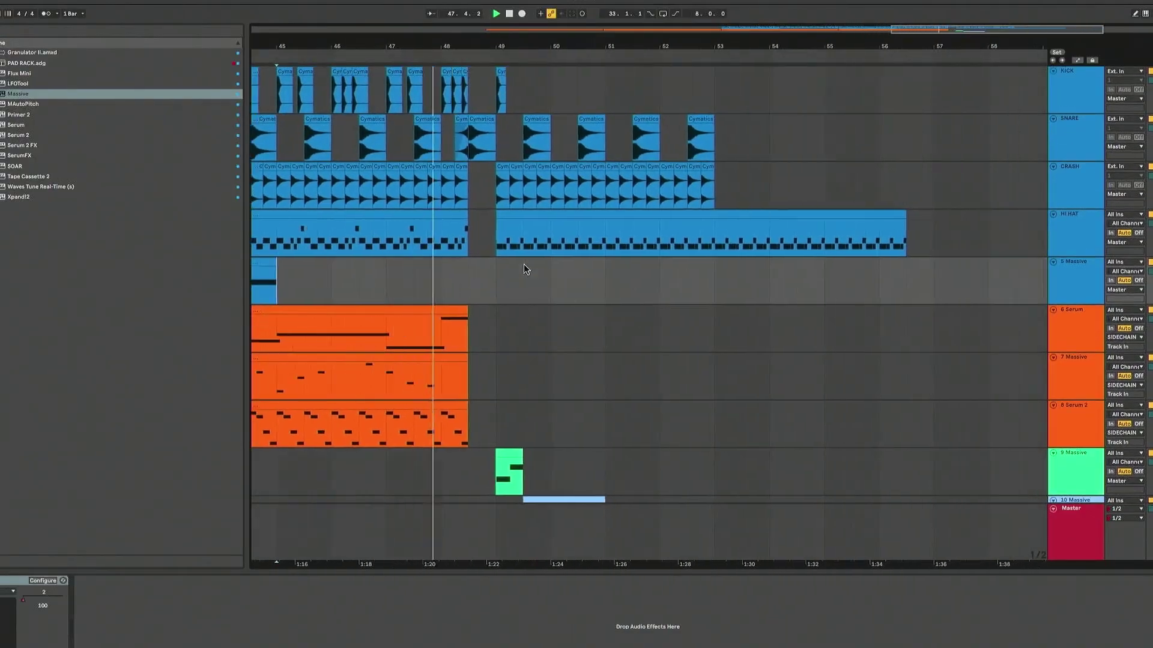
Play back the arrangement around bars 48 to 51 to check the kicks and the new Massive parts
{"action": "scroll", "coordinate": [550, 180], "scroll_direction": "up", "scroll_amount": 3, "text": "super"}
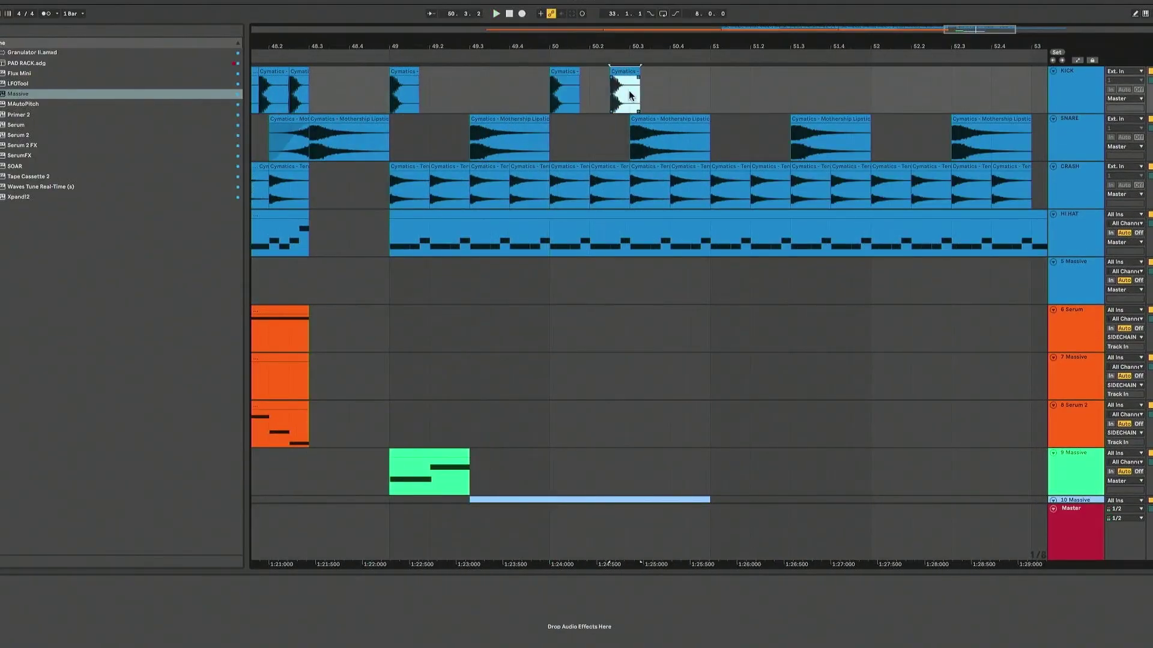
{"action": "scroll", "coordinate": [627, 94], "scroll_direction": "up", "scroll_amount": 5, "text": "super"}
{"action": "key", "text": "space"}
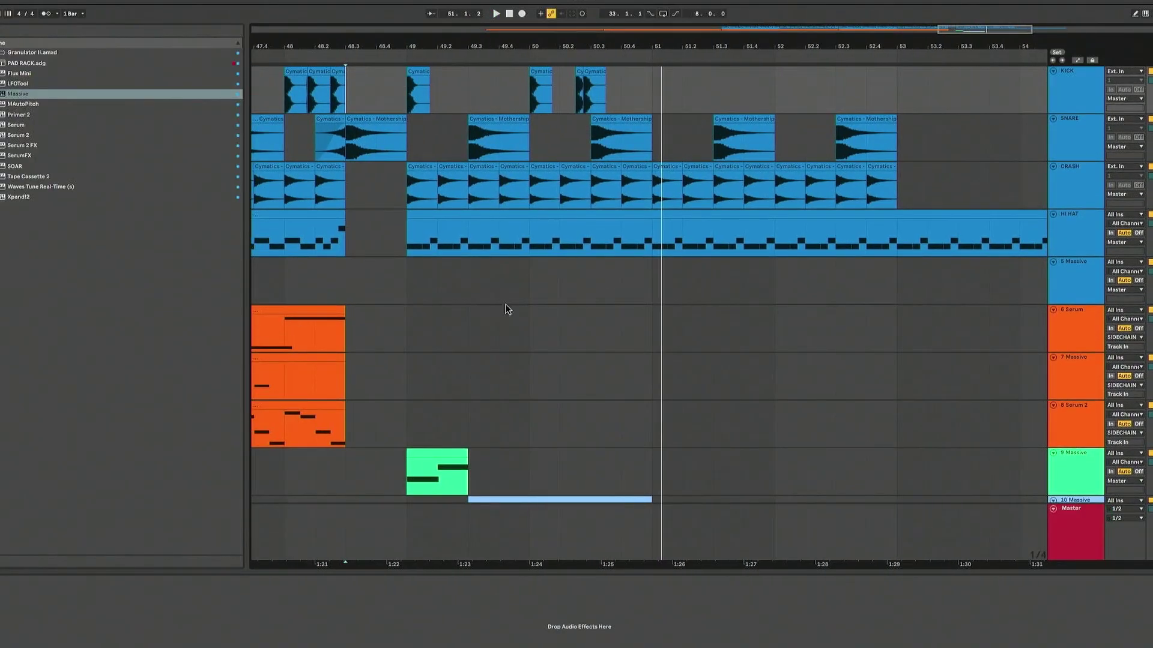
{"action": "key", "text": "space"}
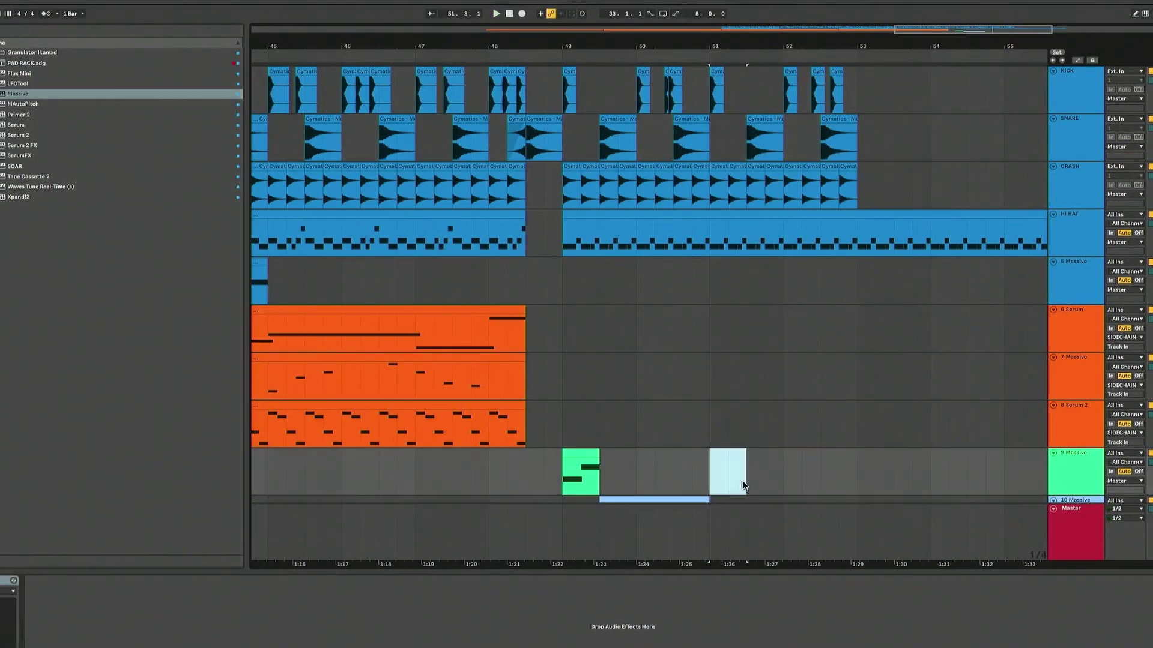
Create a half-bar MIDI clip at bar 51 on the 9 Massive track and place the playback start at bar 49
{"action": "double_click", "coordinate": [737, 480]}
{"action": "left_click", "coordinate": [554, 216]}
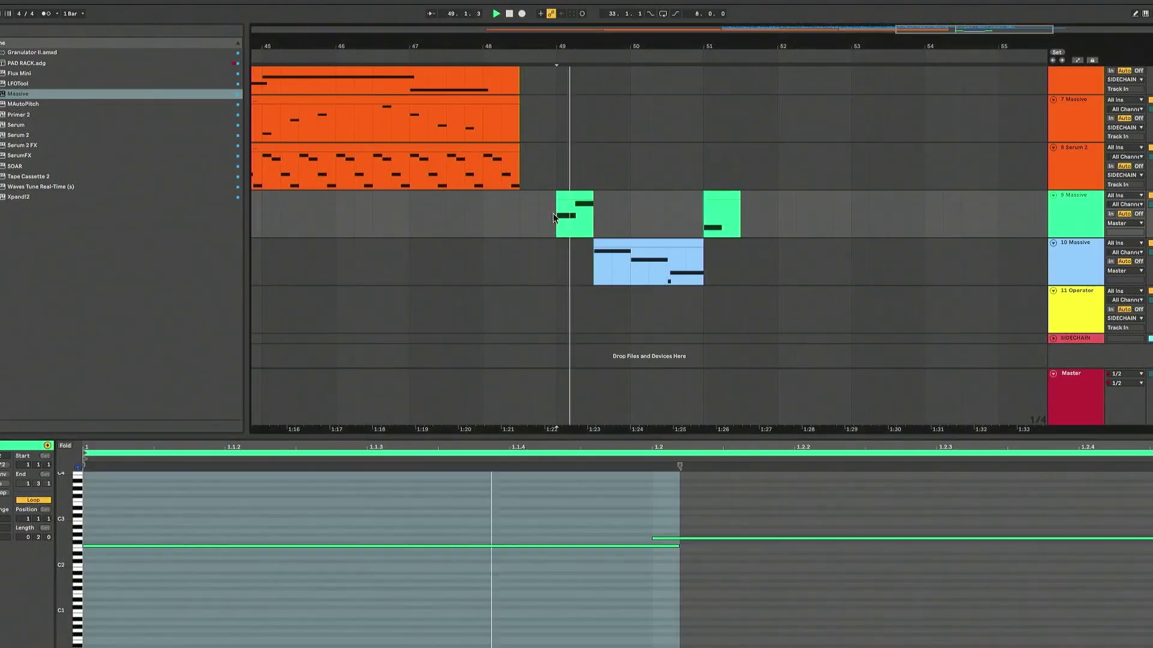
Pick different preset curves for performer 5 in Massive and place them on step 2 of its two curve lanes
{"action": "left_click", "coordinate": [805, 351]}
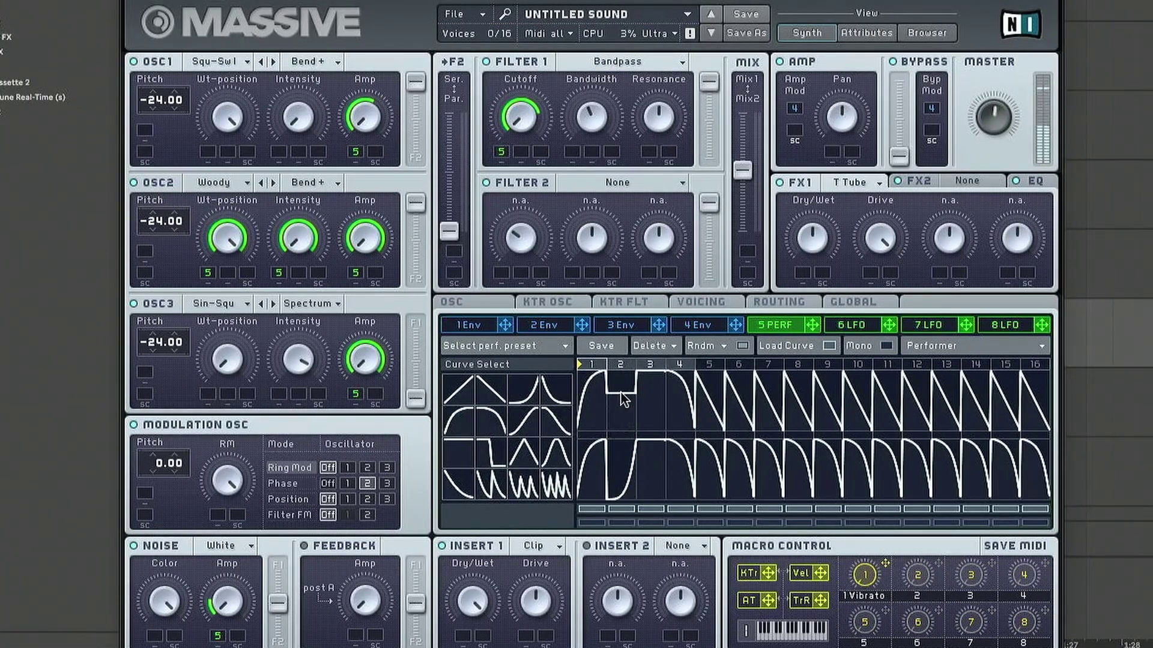
{"action": "left_click", "coordinate": [535, 418]}
{"action": "left_click", "coordinate": [468, 451]}
{"action": "left_click", "coordinate": [622, 470]}
{"action": "left_click_drag", "start_coordinate": [625, 396], "coordinate": [627, 410]}
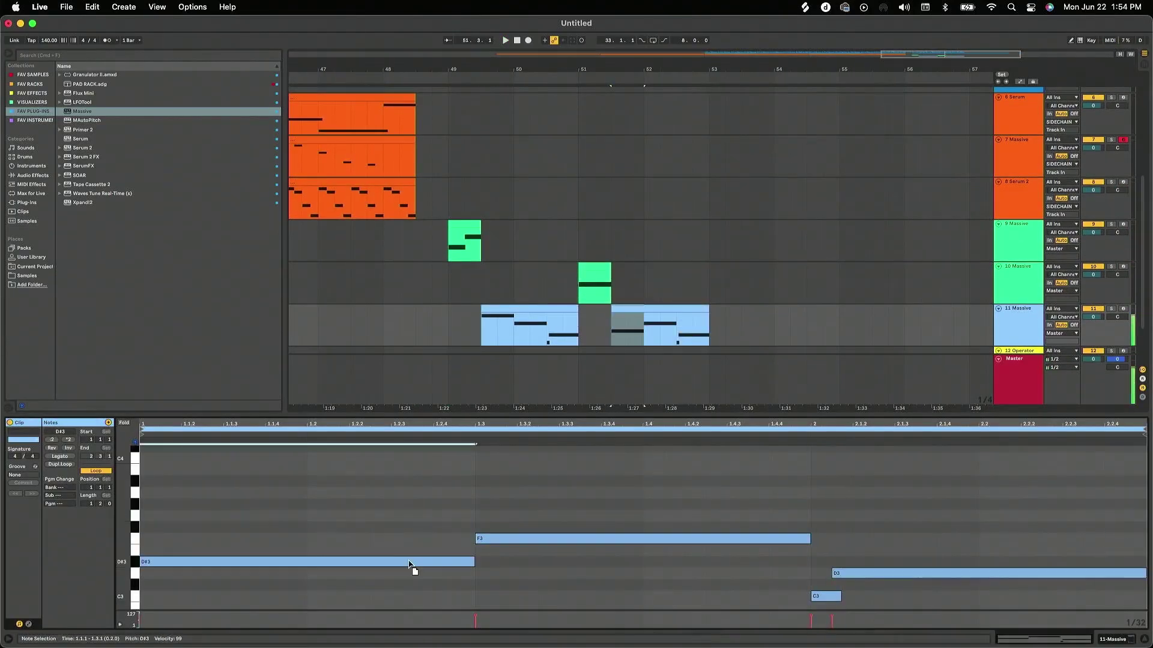
Move the copied Massive clip's F3 note to C3 and its final D3 note to G#3, and create a 1.5-bar MIDI clip on 11 Massive
{"action": "left_click_drag", "start_coordinate": [505, 538], "coordinate": [504, 594]}
{"action": "left_click_drag", "start_coordinate": [840, 574], "coordinate": [849, 502]}
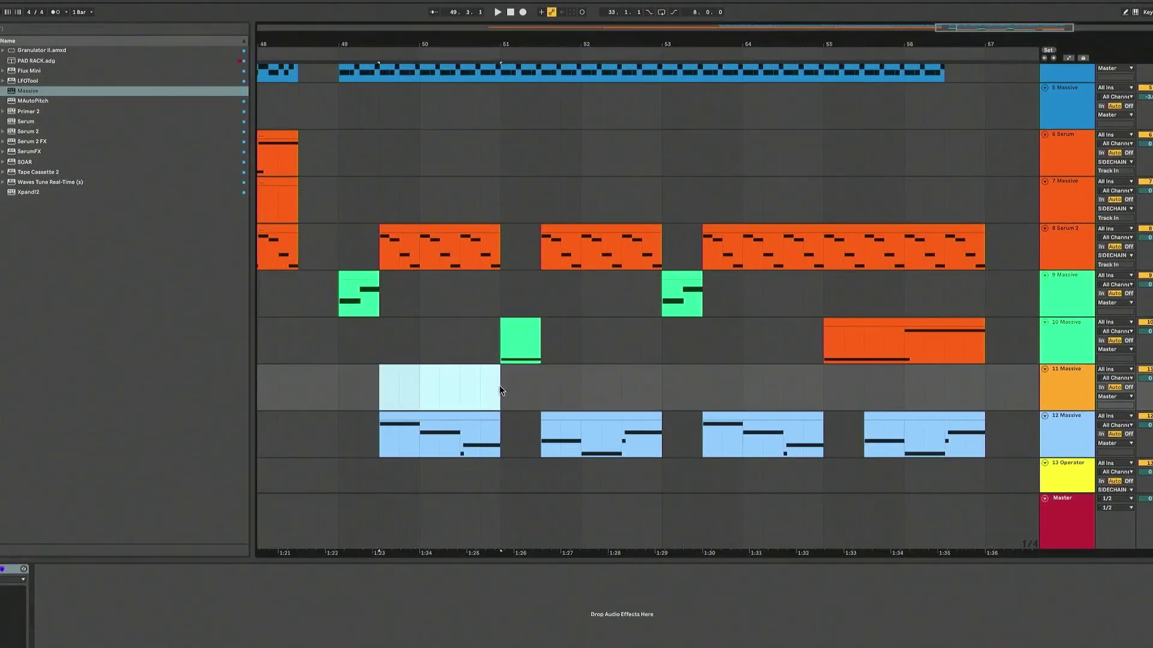
{"action": "key", "text": "ctrl+shift+m"}
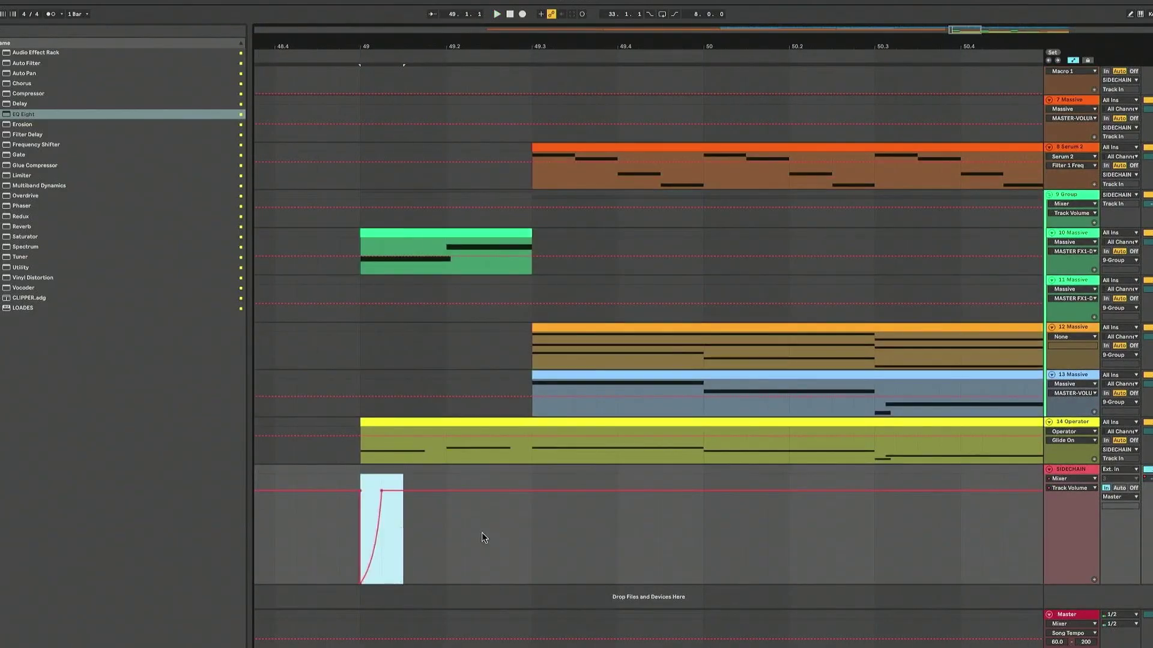
Duplicate the SIDECHAIN track's curved volume-dip automation seven times onward from bar 49
{"action": "key", "text": "ctrl+d"}
{"action": "key", "text": "ctrl+d"}
{"action": "key", "text": "ctrl+d"}
{"action": "key", "text": "ctrl+d"}
{"action": "key", "text": "ctrl+d"}
{"action": "key", "text": "ctrl+d"}
{"action": "key", "text": "ctrl+d"}
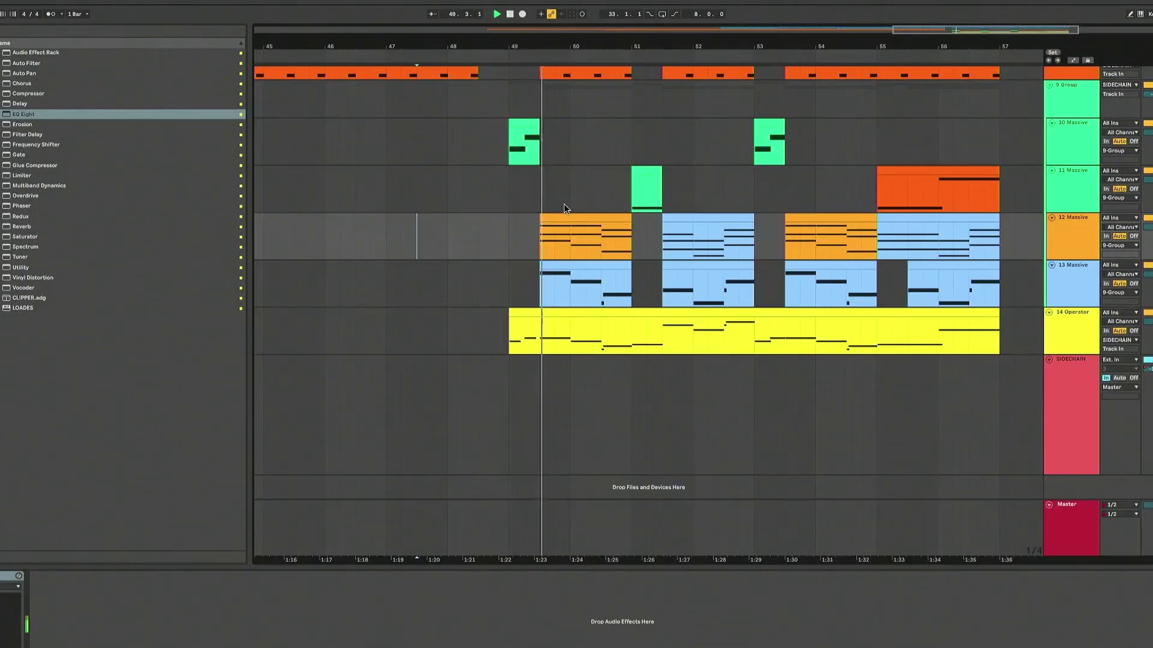
Play back the arrangement from around bar 49 and adjust the low-cut frequency of EQ Eight on the Serum track
{"action": "scroll", "coordinate": [564, 203], "scroll_direction": "up", "scroll_amount": 2}
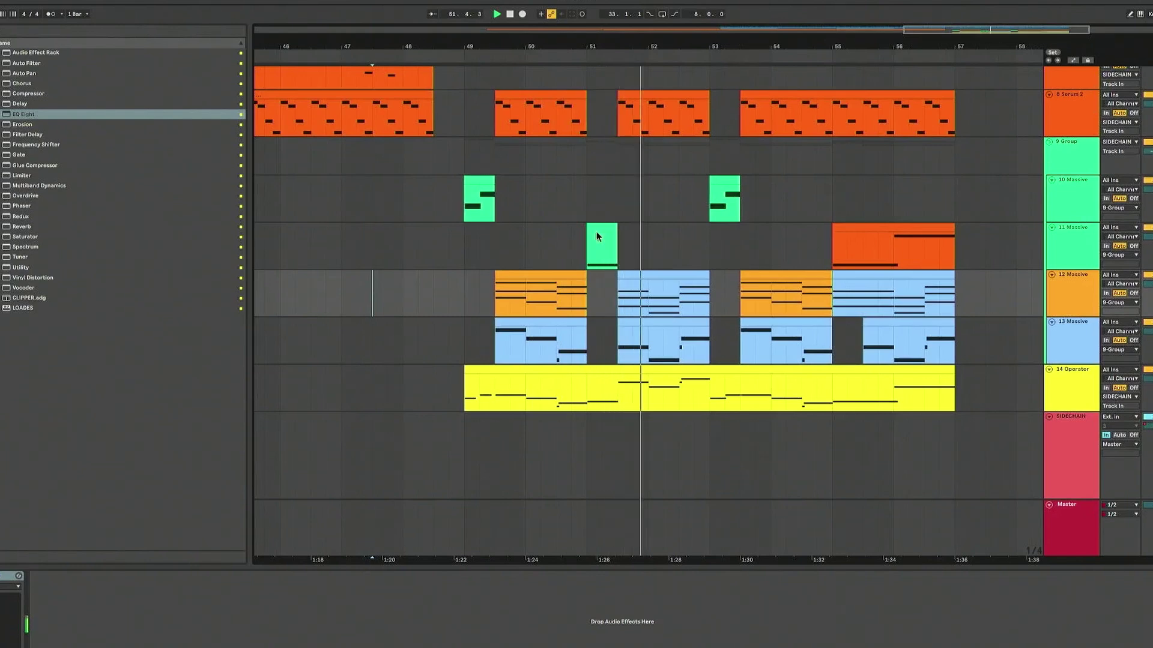
{"action": "scroll", "coordinate": [676, 246], "scroll_direction": "up", "scroll_amount": 4, "text": "ctrl"}
{"action": "scroll", "coordinate": [676, 246], "scroll_direction": "up", "scroll_amount": 2}
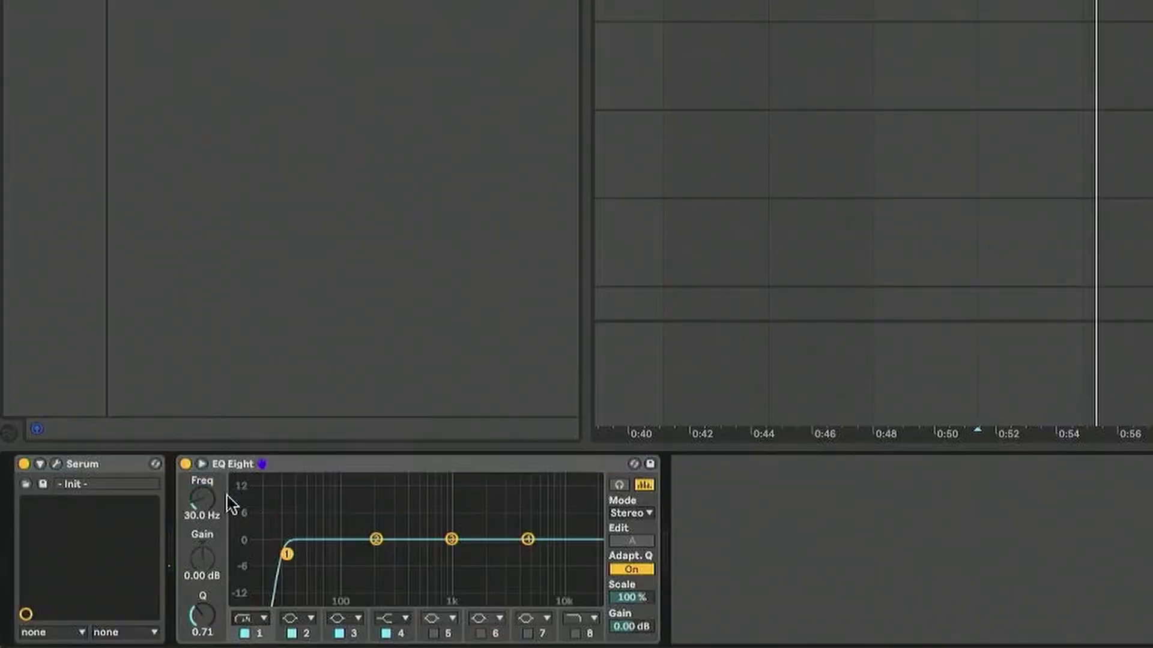
{"action": "left_click_drag", "start_coordinate": [97, 588], "coordinate": [96, 580]}
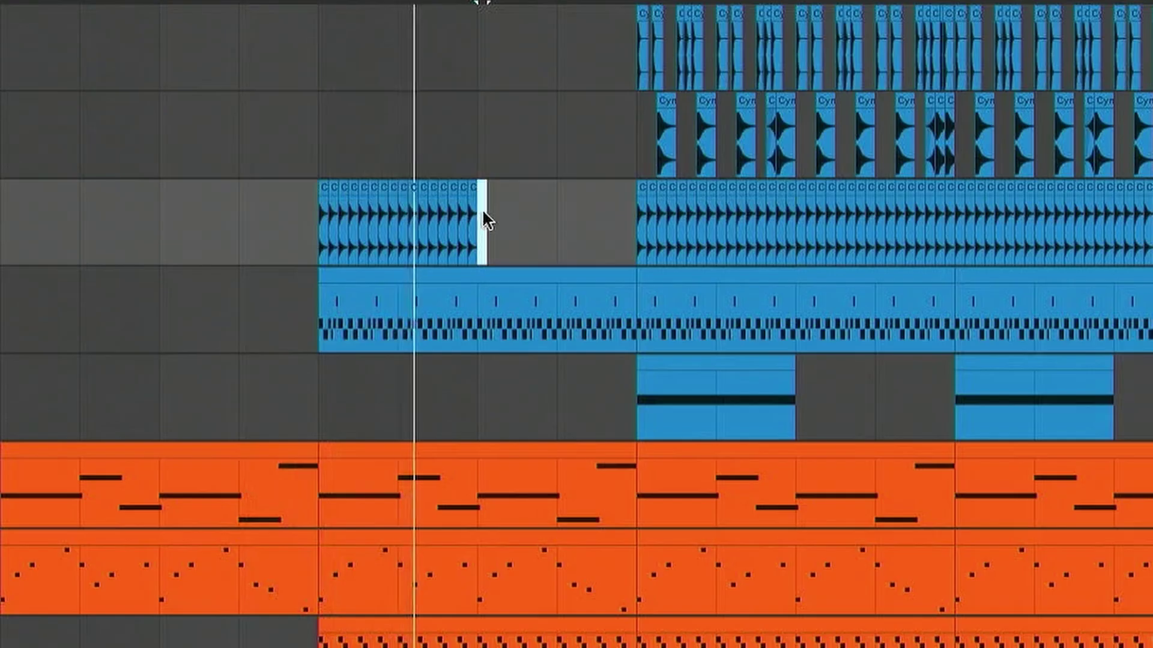
Duplicate the short run of cymbal clips to fill the gap before the full drum section
{"action": "left_click_drag", "start_coordinate": [482, 207], "coordinate": [311, 220]}
{"action": "key", "text": "ctrl+d"}
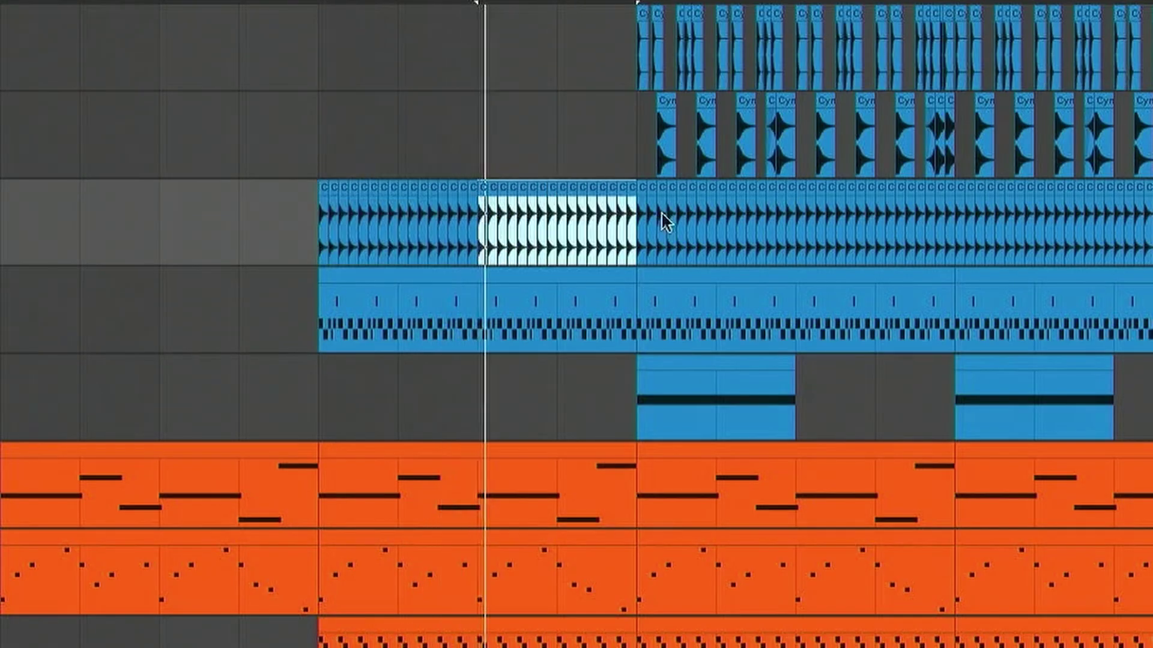
{"action": "scroll", "coordinate": [630, 142], "scroll_direction": "up", "scroll_amount": 2, "text": "ctrl"}
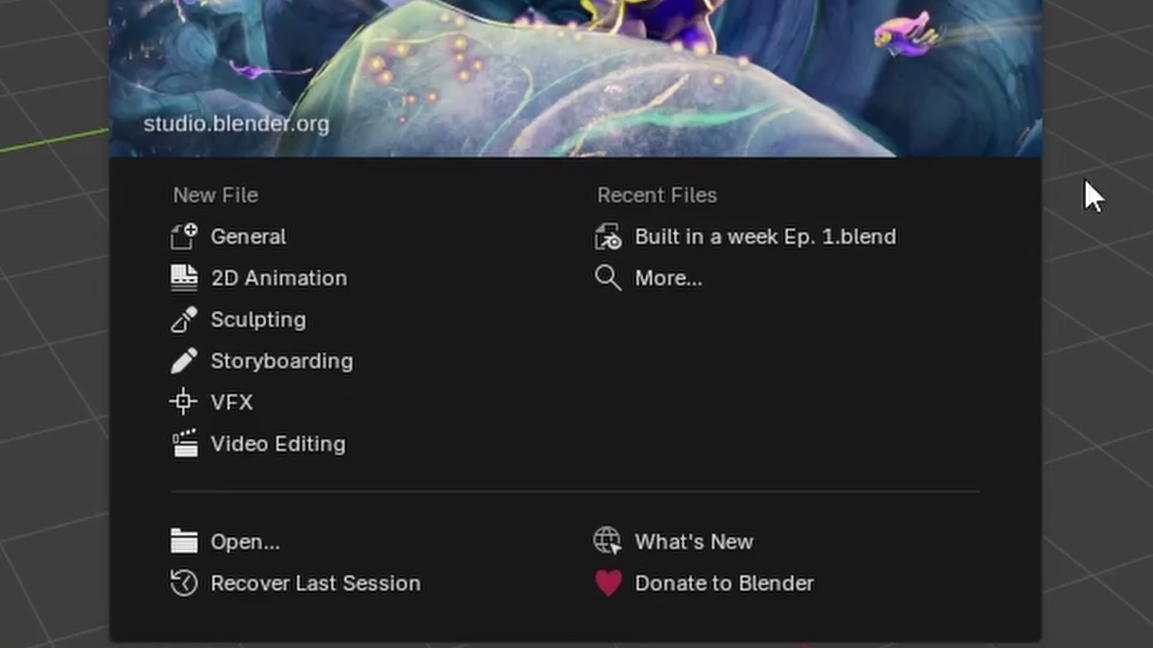
Switch to Blender, open the recent file Built in a week Ep. 1.blend and show the viewport in material preview shading
{"action": "left_click", "coordinate": [834, 247]}
{"action": "key", "text": "z"}
{"action": "left_click", "coordinate": [528, 268]}
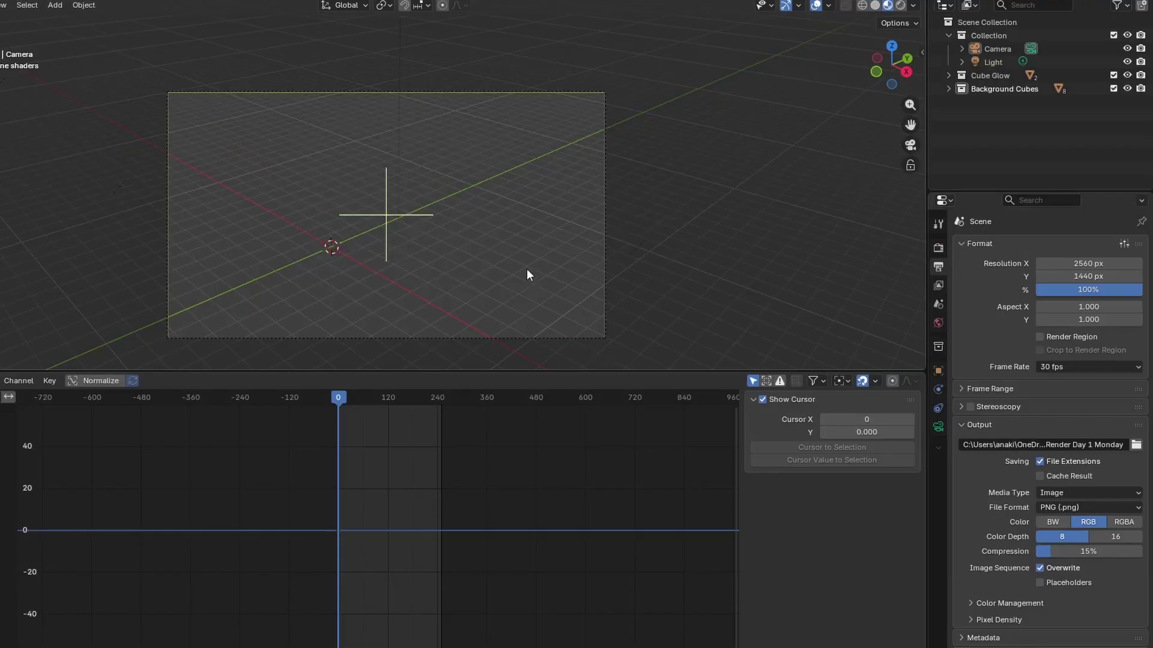
Frame the Background Cubes collection and hide the Cube Glow collection and the collection holding the camera and light
{"action": "left_click", "coordinate": [984, 89]}
{"action": "key", "text": "KP_Decimal"}
{"action": "middle_click_drag", "start_coordinate": [560, 103], "coordinate": [309, 72]}
{"action": "left_click", "coordinate": [1127, 75]}
{"action": "key", "text": "KP_Subtract"}
{"action": "left_click", "coordinate": [1127, 35]}
Select all the background cubes in the viewport and delete them
{"action": "scroll", "coordinate": [309, 72], "scroll_direction": "down", "scroll_amount": 2}
{"action": "left_click_drag", "start_coordinate": [241, 35], "coordinate": [585, 259]}
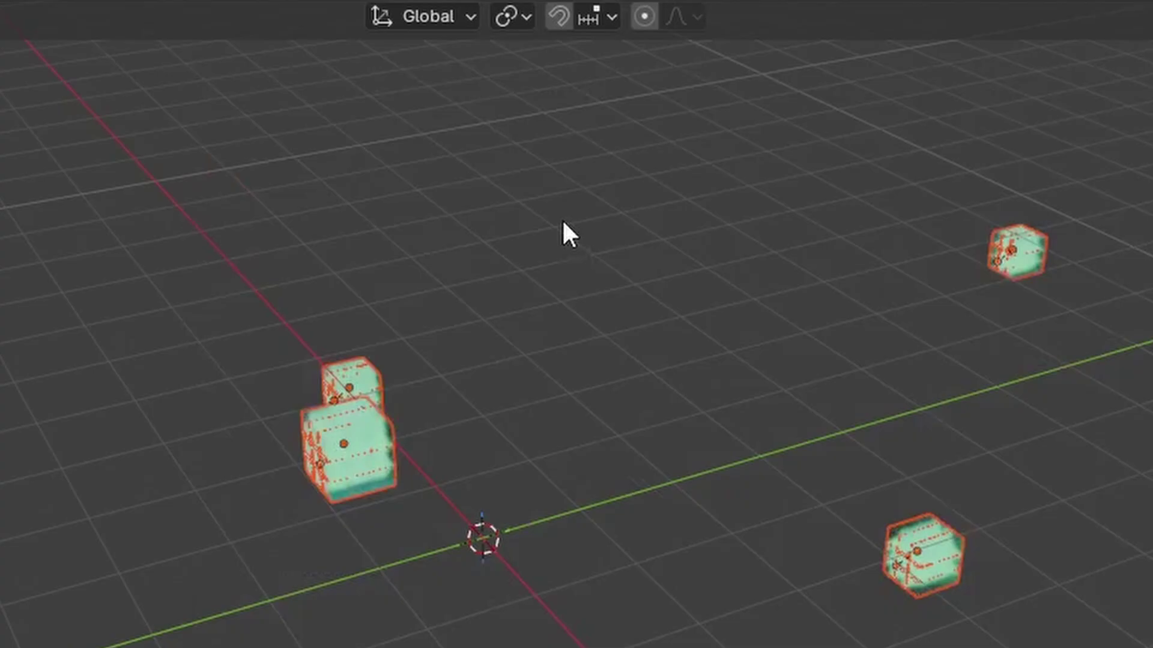
{"action": "key", "text": "x"}
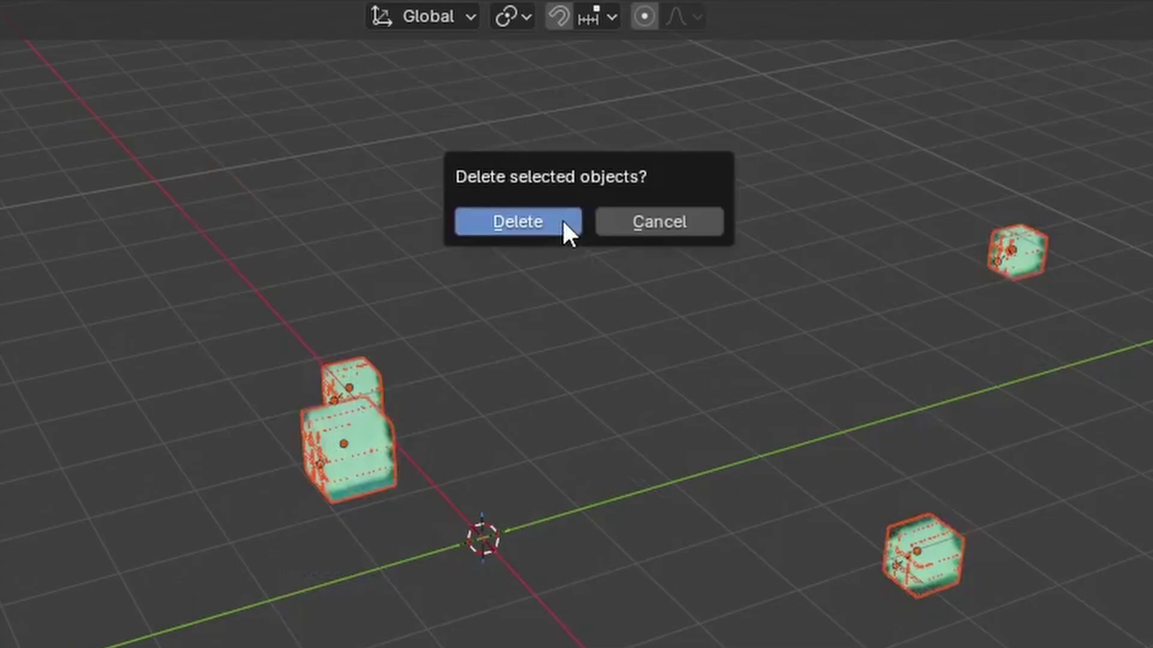
{"action": "left_click", "coordinate": [564, 221]}
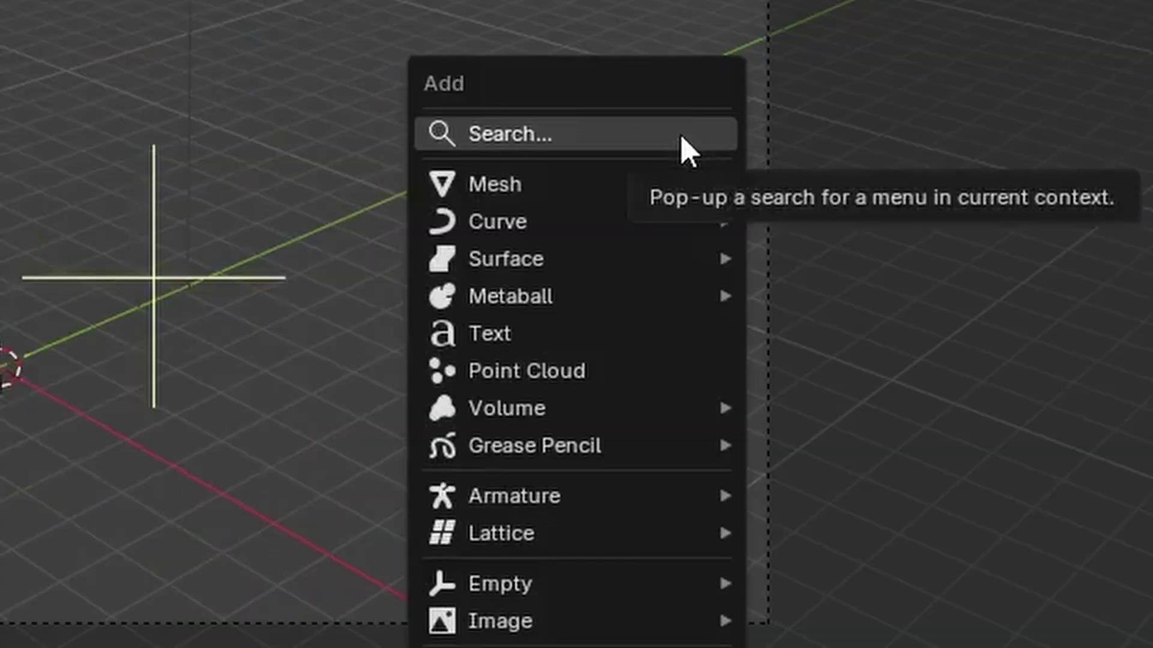
Add a plane at the origin and stack Array modifiers on it to tile it into a floor
{"action": "mouse_move", "coordinate": [728, 176]}
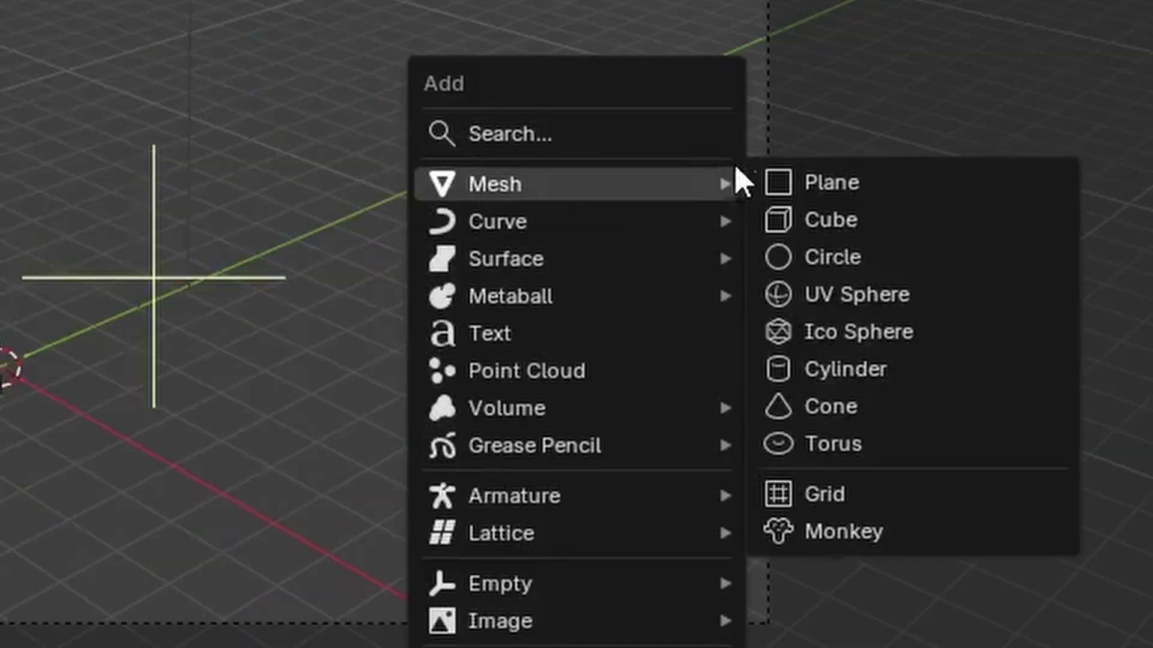
{"action": "left_click", "coordinate": [878, 191]}
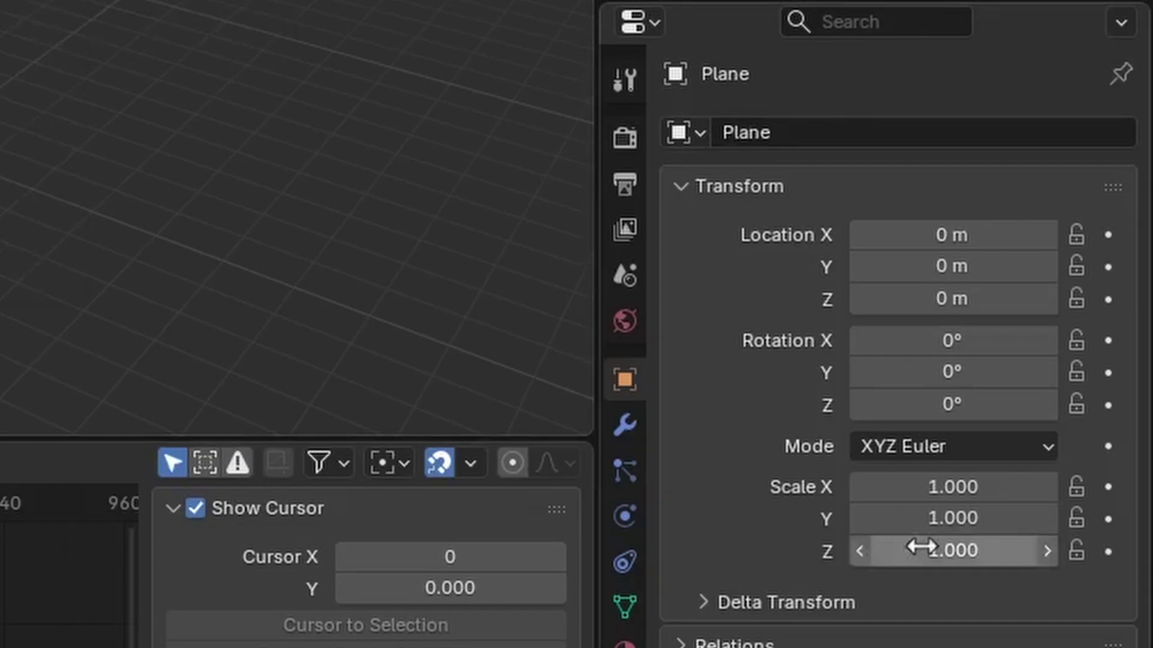
{"action": "left_click", "coordinate": [620, 425]}
{"action": "left_click", "coordinate": [773, 132]}
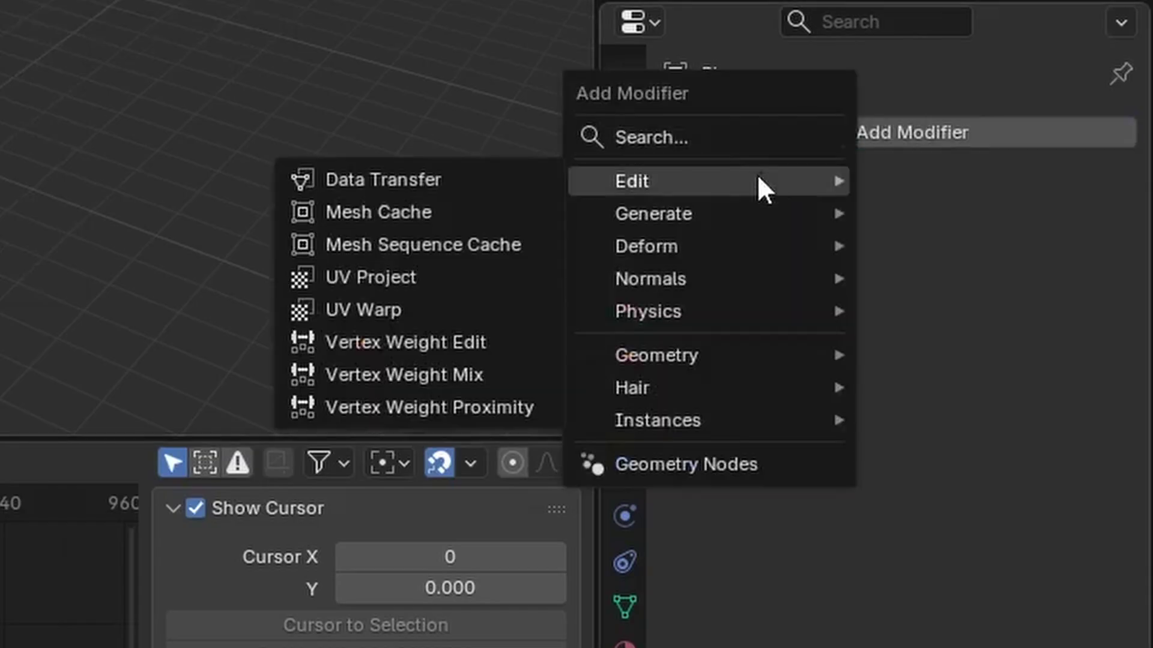
{"action": "mouse_move", "coordinate": [696, 218]}
{"action": "left_click", "coordinate": [439, 212]}
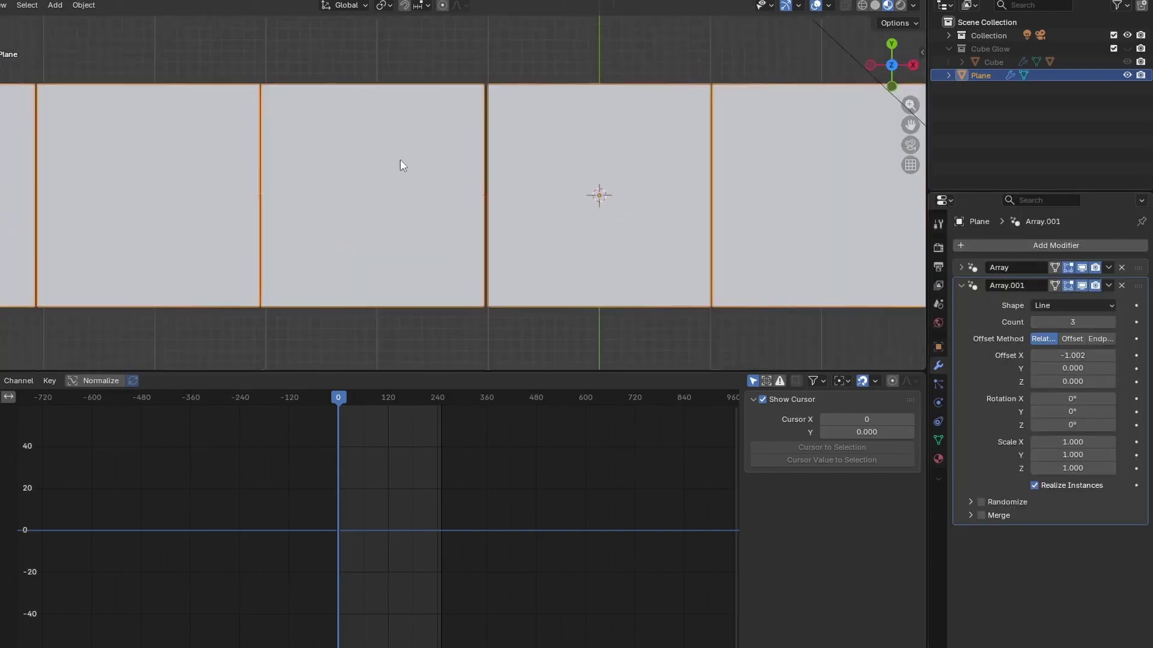
{"action": "left_click", "coordinate": [993, 245]}
{"action": "mouse_move", "coordinate": [993, 244]}
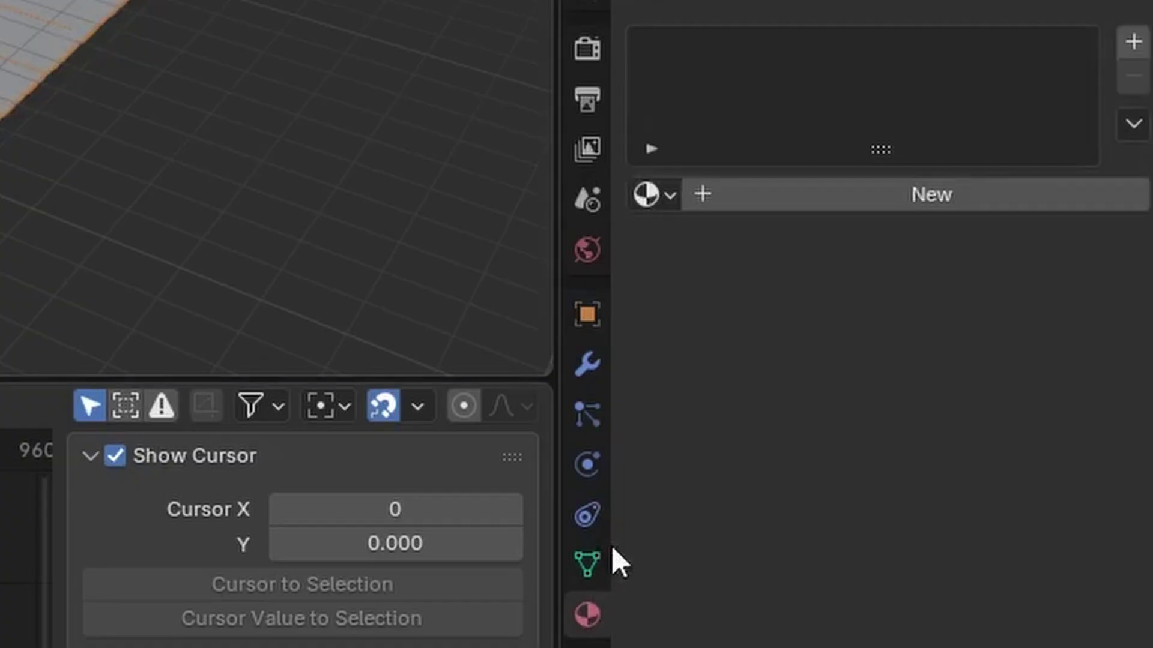
Assign the existing Background Cube material to the tiled plane and rename the material Floor
{"action": "left_click", "coordinate": [646, 194]}
{"action": "scroll", "coordinate": [690, 420], "scroll_direction": "down", "scroll_amount": 3}
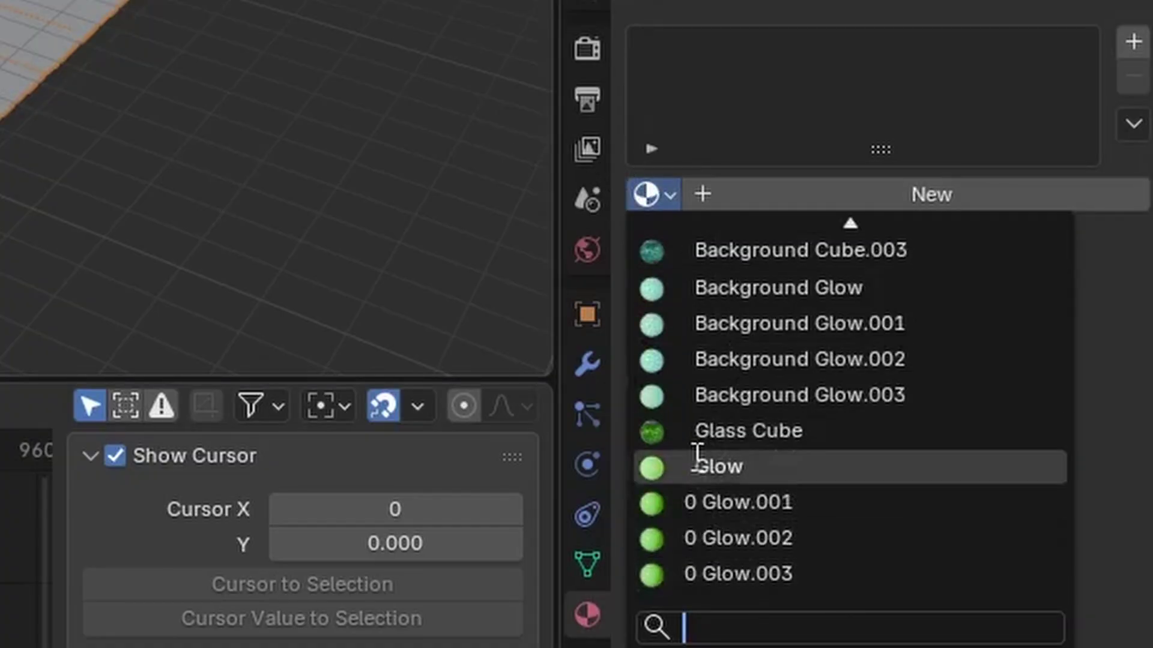
{"action": "left_click", "coordinate": [720, 430]}
{"action": "left_click", "coordinate": [649, 194]}
{"action": "left_click", "coordinate": [710, 245]}
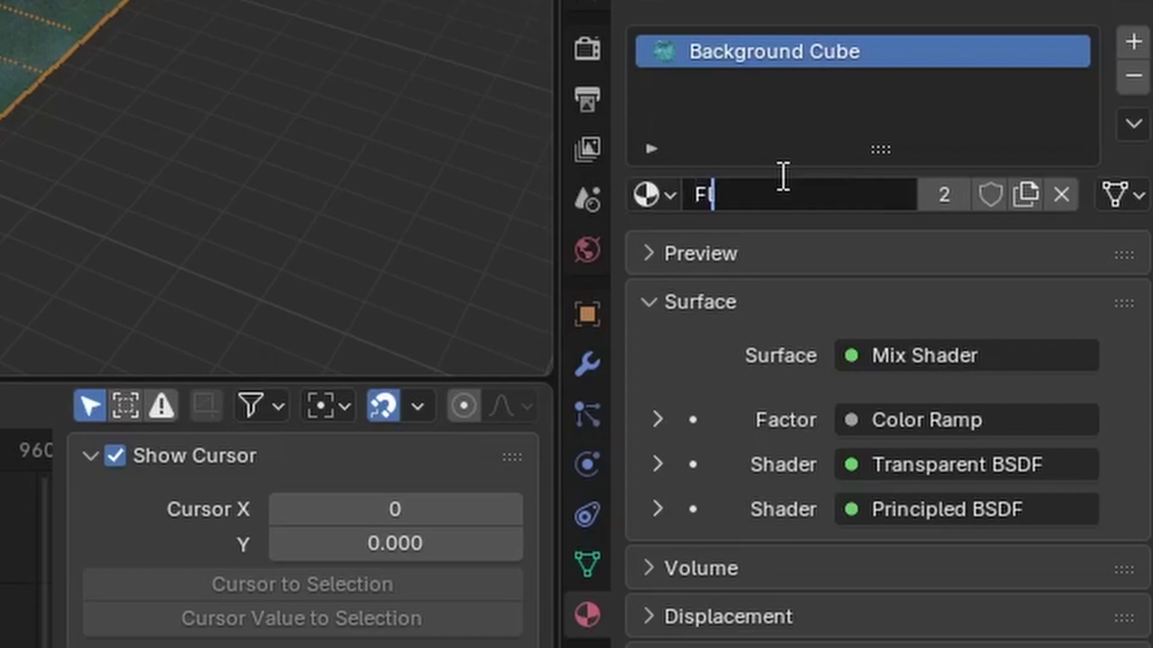
Examine the Floor material's surface settings, including its Color Ramp factor, Transparent BSDF and Principled BSDF inputs
{"action": "left_click", "coordinate": [661, 305]}
{"action": "left_click", "coordinate": [662, 257]}
{"action": "left_click", "coordinate": [661, 257]}
{"action": "left_click", "coordinate": [651, 305]}
{"action": "left_click", "coordinate": [656, 508]}
{"action": "left_click", "coordinate": [657, 423]}
{"action": "scroll", "coordinate": [824, 149], "scroll_direction": "down", "scroll_amount": 8}
{"action": "scroll", "coordinate": [728, 548], "scroll_direction": "up", "scroll_amount": 4}
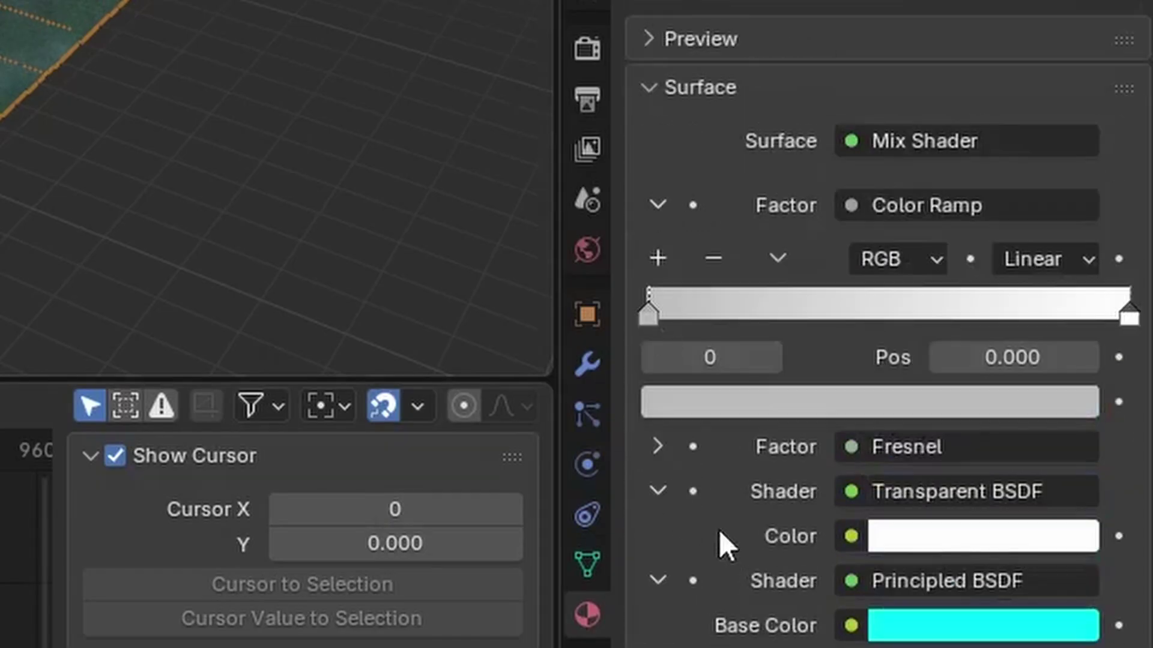
{"action": "scroll", "coordinate": [721, 549], "scroll_direction": "down", "scroll_amount": 8}
Show the Floor material's node tree in the Shader Editor and change the Principled BSDF's Base Color to white
{"action": "left_click", "coordinate": [16, 304]}
{"action": "left_click", "coordinate": [62, 402]}
{"action": "middle_click_drag", "start_coordinate": [540, 393], "coordinate": [467, 433]}
{"action": "left_click", "coordinate": [1068, 227]}
{"action": "left_click", "coordinate": [1062, 65]}
Set the Floor material's Color Ramp stop to pure white with a value of 1.000
{"action": "left_click", "coordinate": [438, 402]}
{"action": "left_click_drag", "start_coordinate": [458, 279], "coordinate": [458, 241]}
{"action": "left_click", "coordinate": [629, 35]}
{"action": "scroll", "coordinate": [560, 146], "scroll_direction": "up", "scroll_amount": 2}
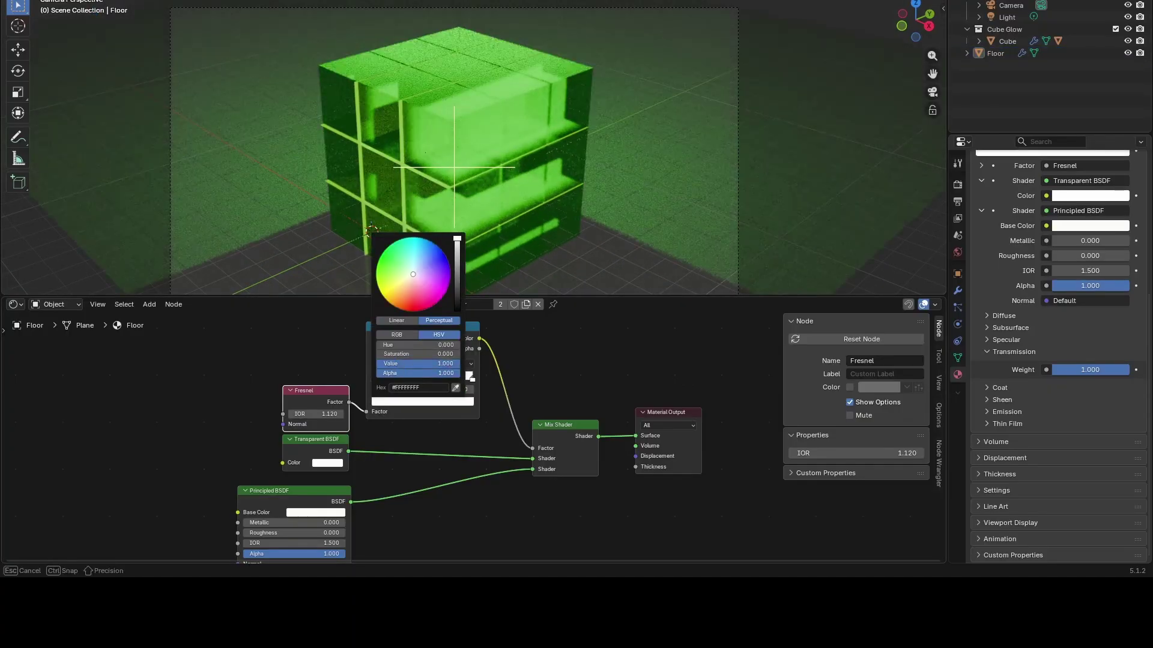
Set the point light's Z location to 31.614 m and open its light colour for editing
{"action": "scroll", "coordinate": [498, 185], "scroll_direction": "down", "scroll_amount": 2}
{"action": "middle_click_drag", "start_coordinate": [498, 185], "coordinate": [600, 164]}
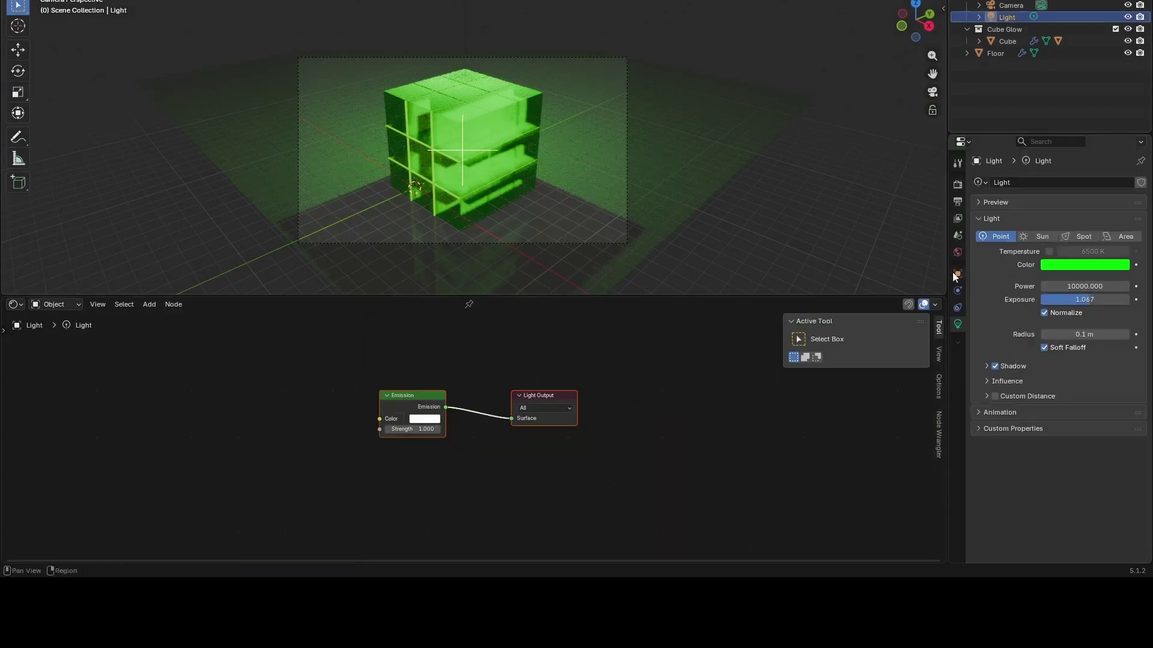
{"action": "left_click", "coordinate": [958, 273]}
{"action": "left_click_drag", "start_coordinate": [1079, 243], "coordinate": [1099, 243]}
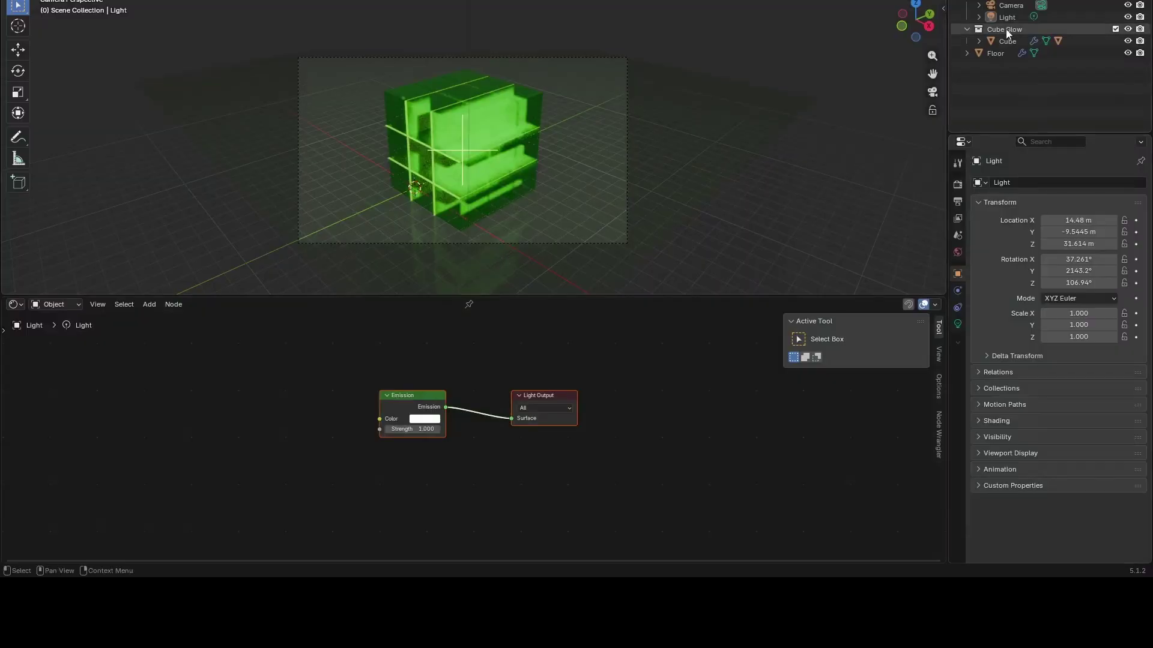
{"action": "left_click", "coordinate": [958, 324]}
{"action": "left_click", "coordinate": [1084, 265]}
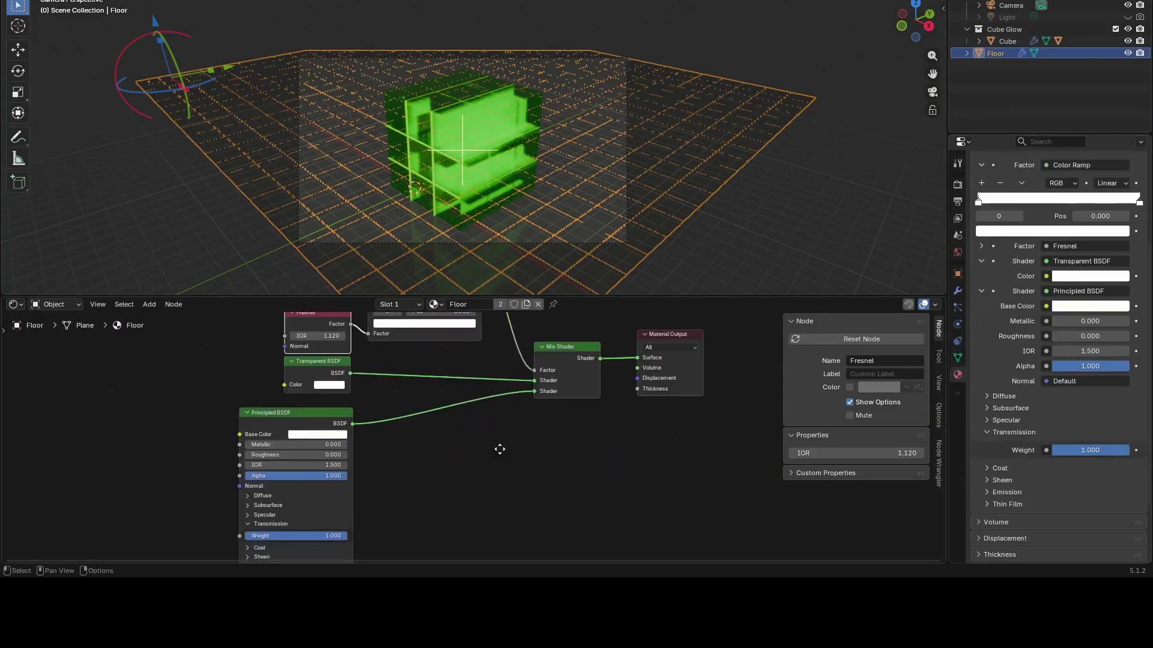
Adjust the shader colour in the Floor material's node tree
{"action": "left_click", "coordinate": [348, 521]}
{"action": "left_click_drag", "start_coordinate": [360, 394], "coordinate": [346, 390]}
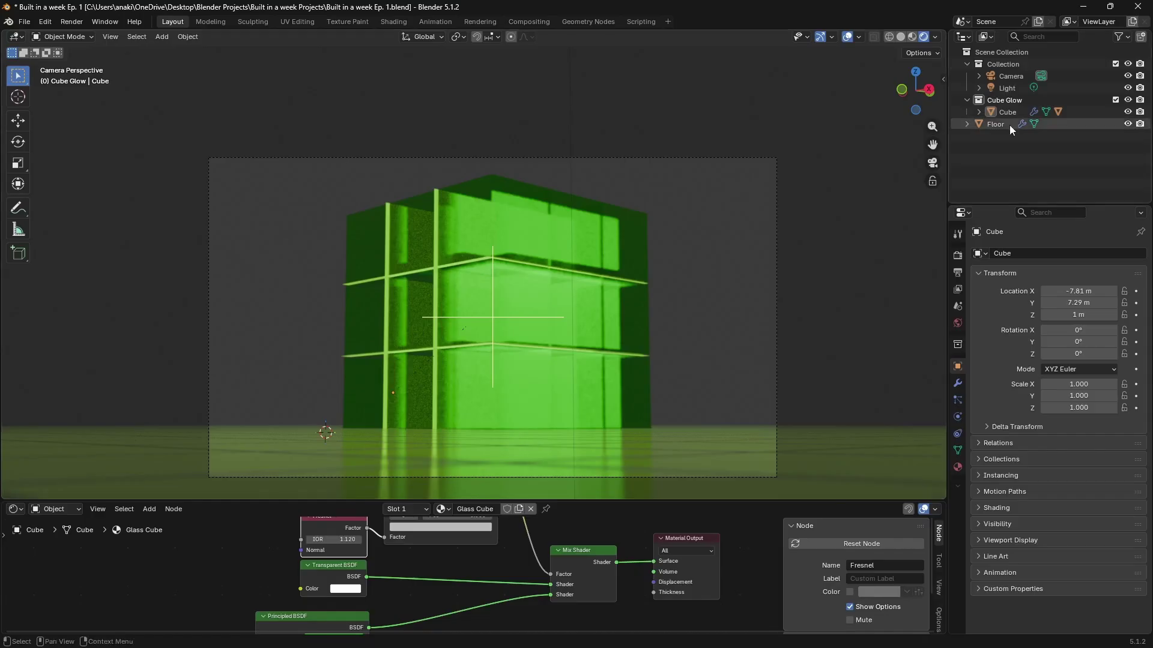
Add a plane to the Cube Glow collection and increase the count of its Array modifier along X
{"action": "middle_click_drag", "start_coordinate": [541, 270], "coordinate": [599, 293]}
{"action": "key", "text": "KP_0"}
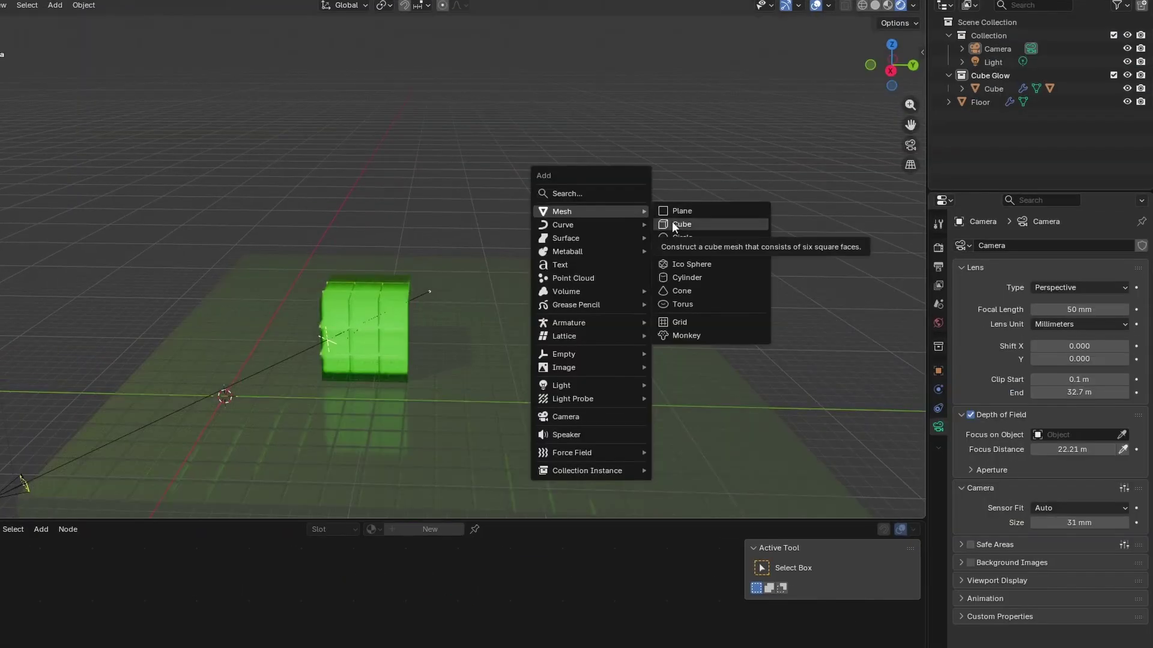
{"action": "left_click", "coordinate": [672, 222]}
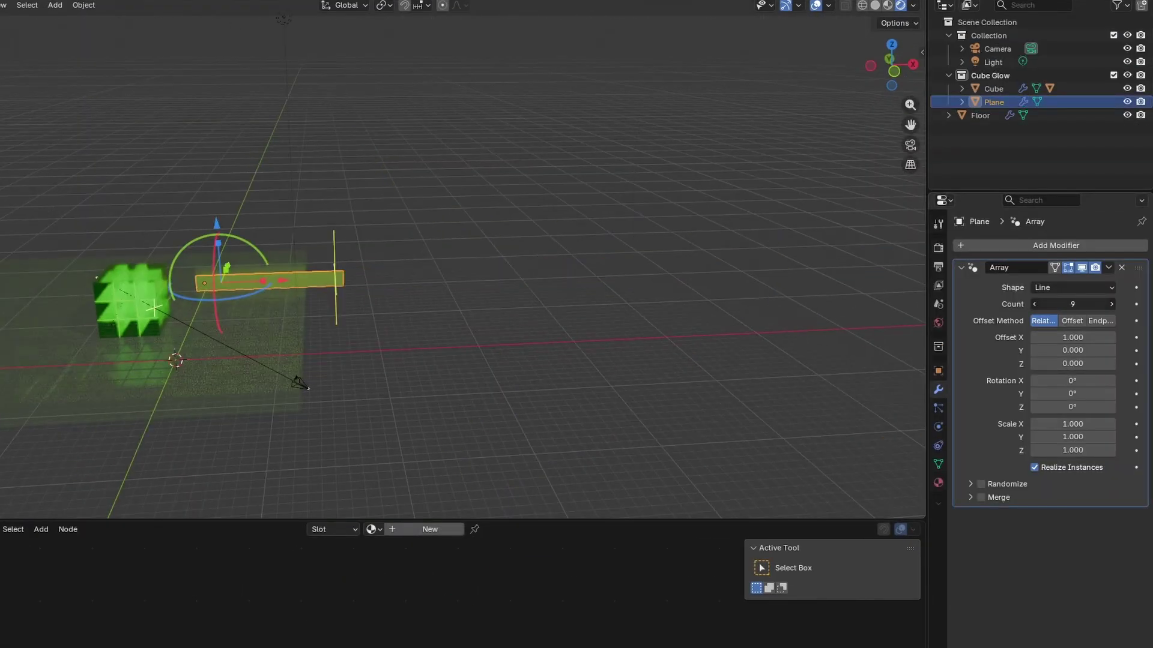
{"action": "left_click_drag", "start_coordinate": [1073, 304], "coordinate": [1105, 304]}
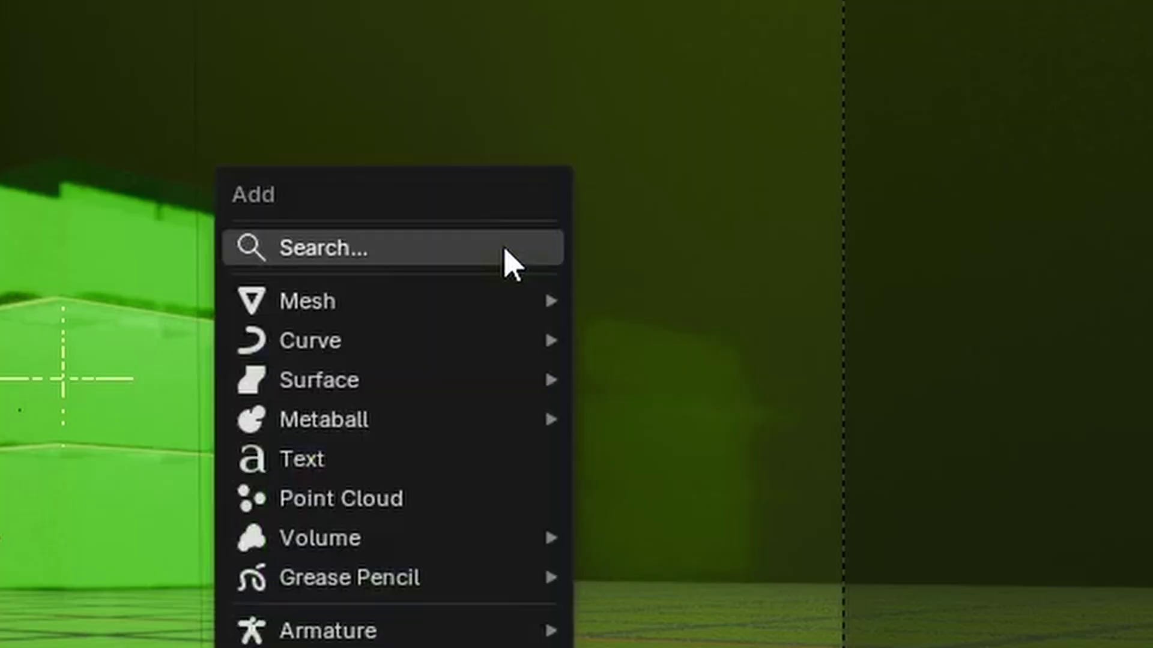
Add another plane, stand it upright with a 90° Y rotation, and give it Array, Solidify and Bevel modifiers
{"action": "mouse_move", "coordinate": [510, 305]}
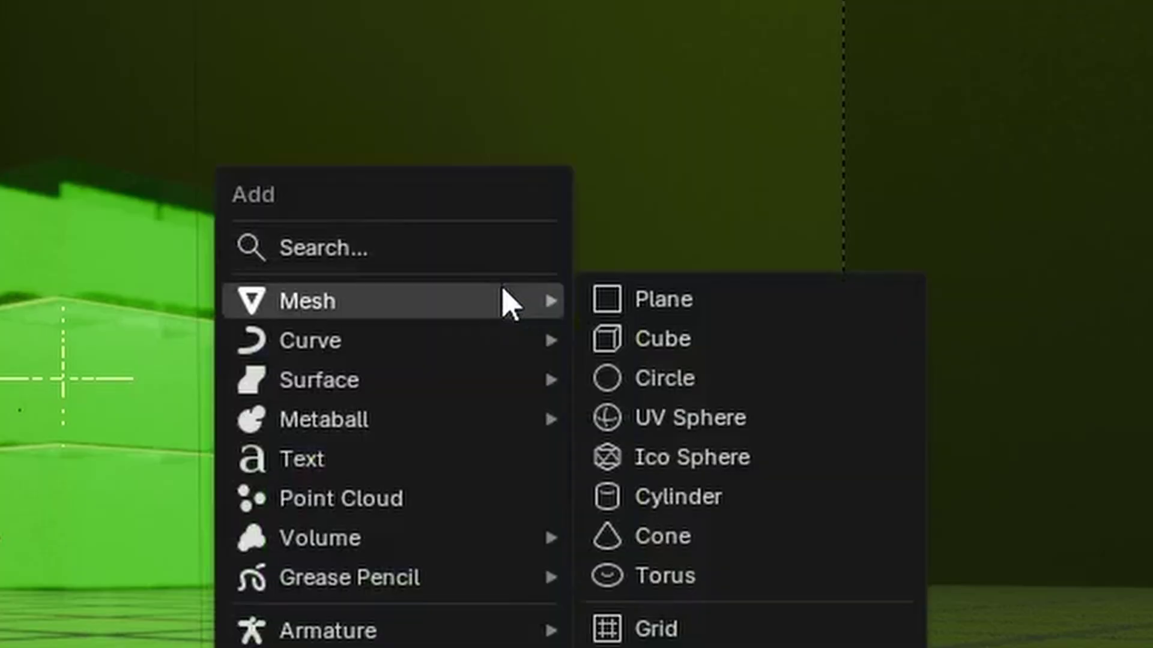
{"action": "left_click", "coordinate": [620, 292]}
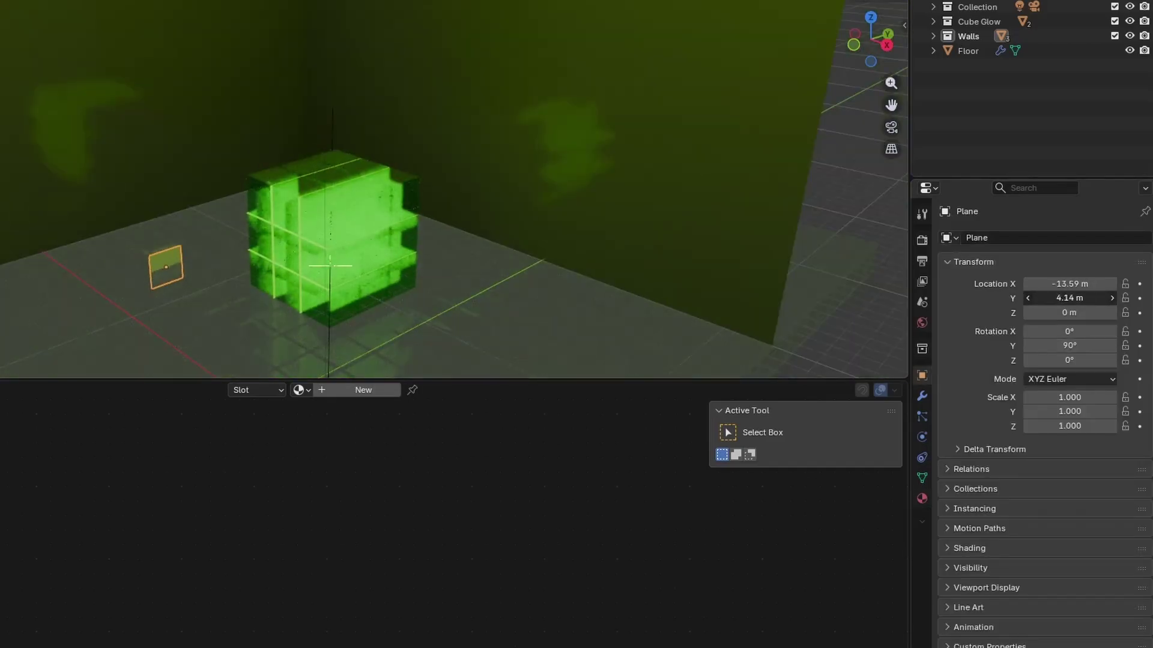
{"action": "left_click", "coordinate": [922, 396]}
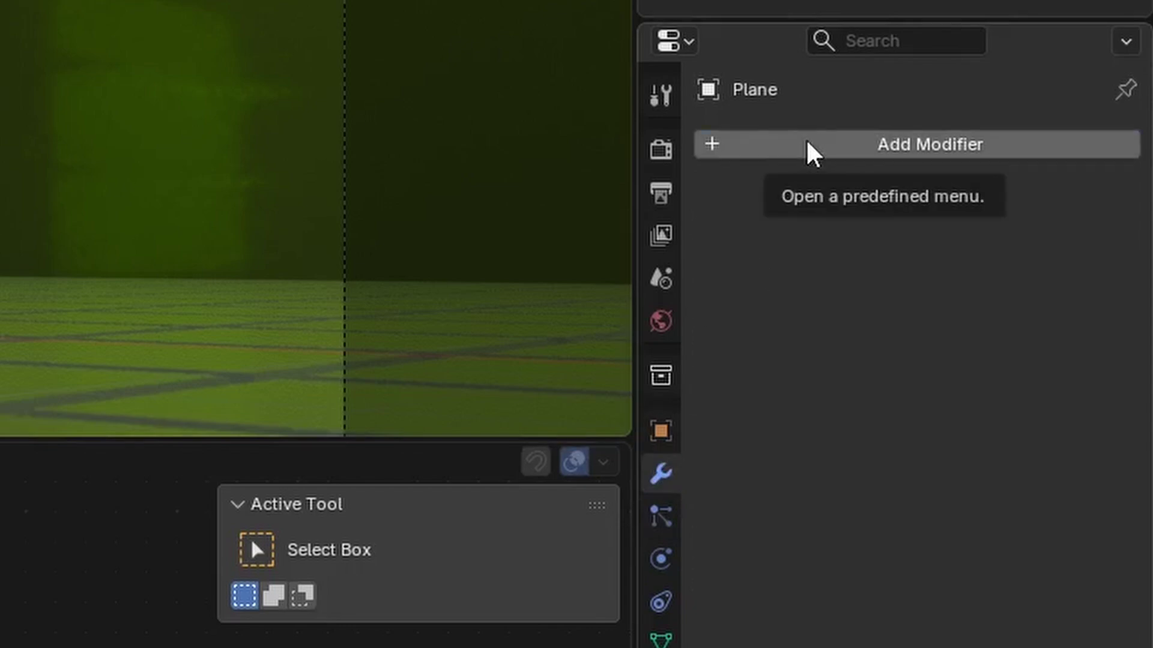
{"action": "left_click", "coordinate": [807, 150]}
{"action": "left_click", "coordinate": [894, 144]}
{"action": "left_click", "coordinate": [811, 145]}
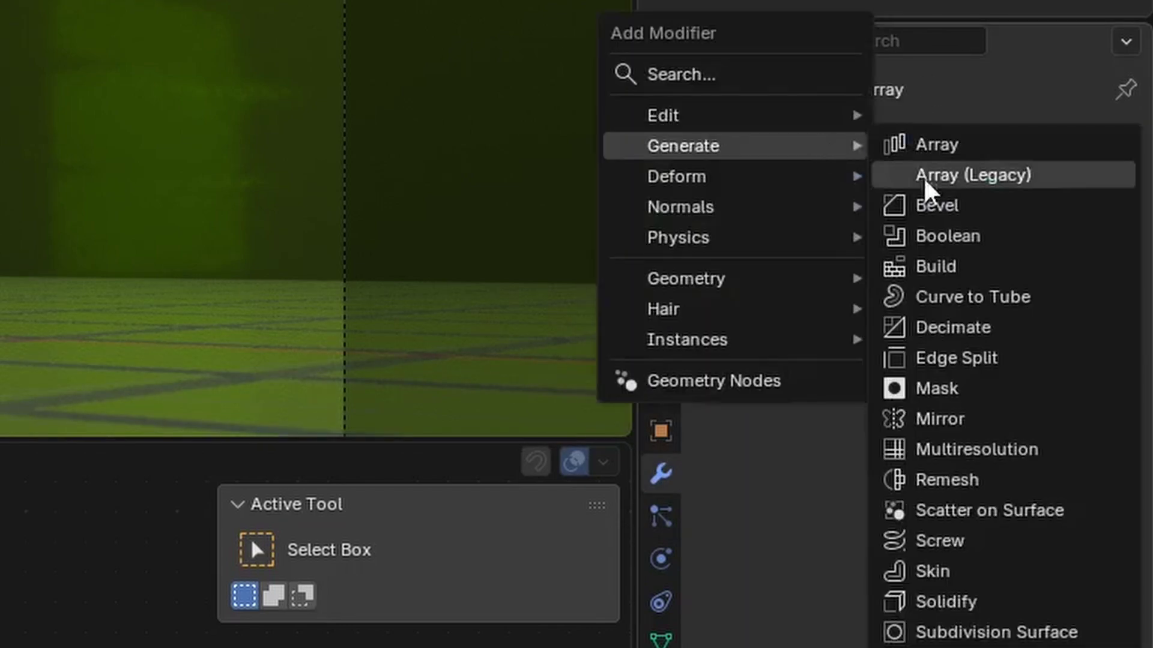
{"action": "left_click", "coordinate": [945, 603]}
{"action": "left_click", "coordinate": [807, 147]}
{"action": "left_click", "coordinate": [942, 207]}
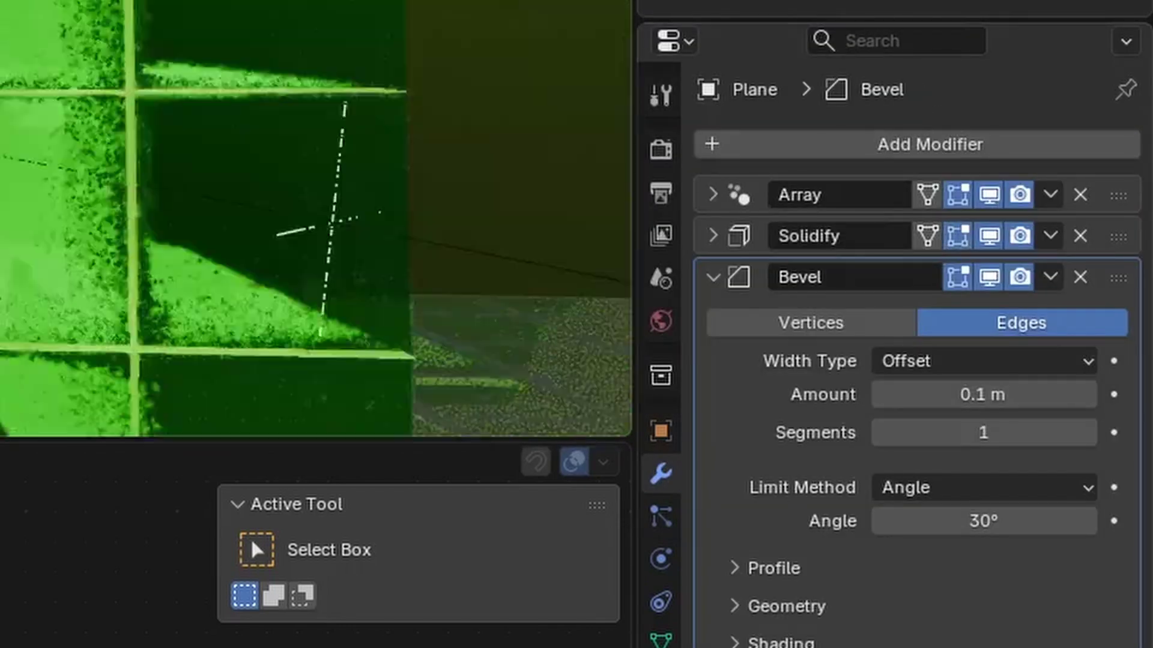
Move the Tile Spectrum R column along X to the opposite side of the glass cube from Tile Spectrum L
{"action": "left_click", "coordinate": [713, 277]}
{"action": "left_click", "coordinate": [728, 198]}
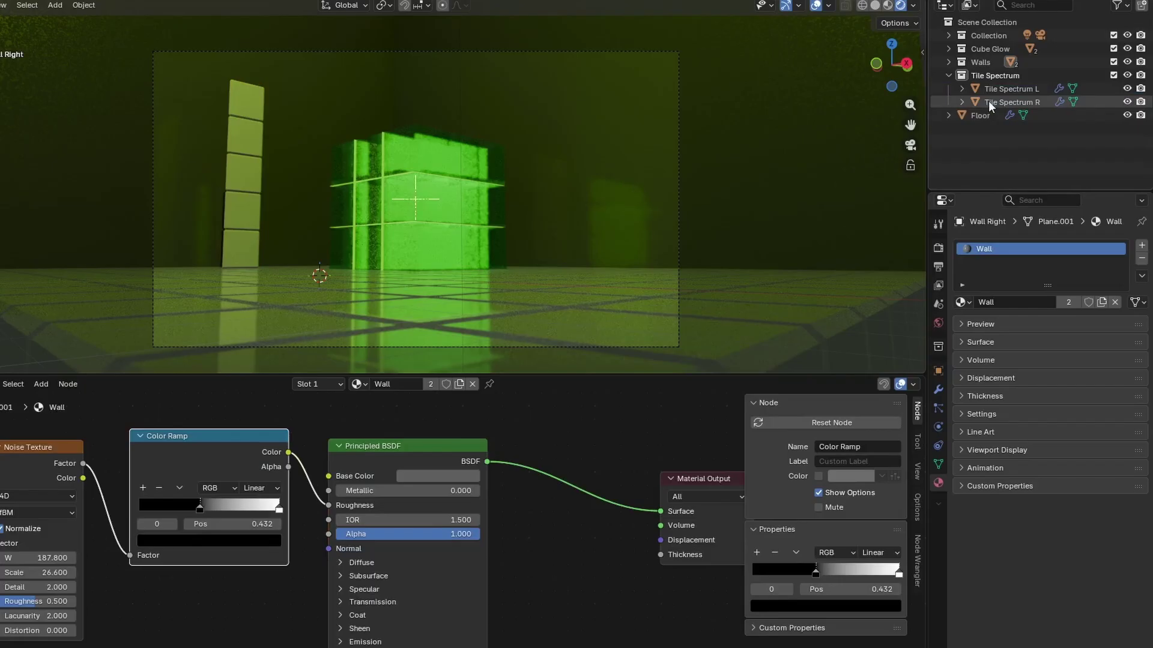
{"action": "left_click", "coordinate": [989, 103]}
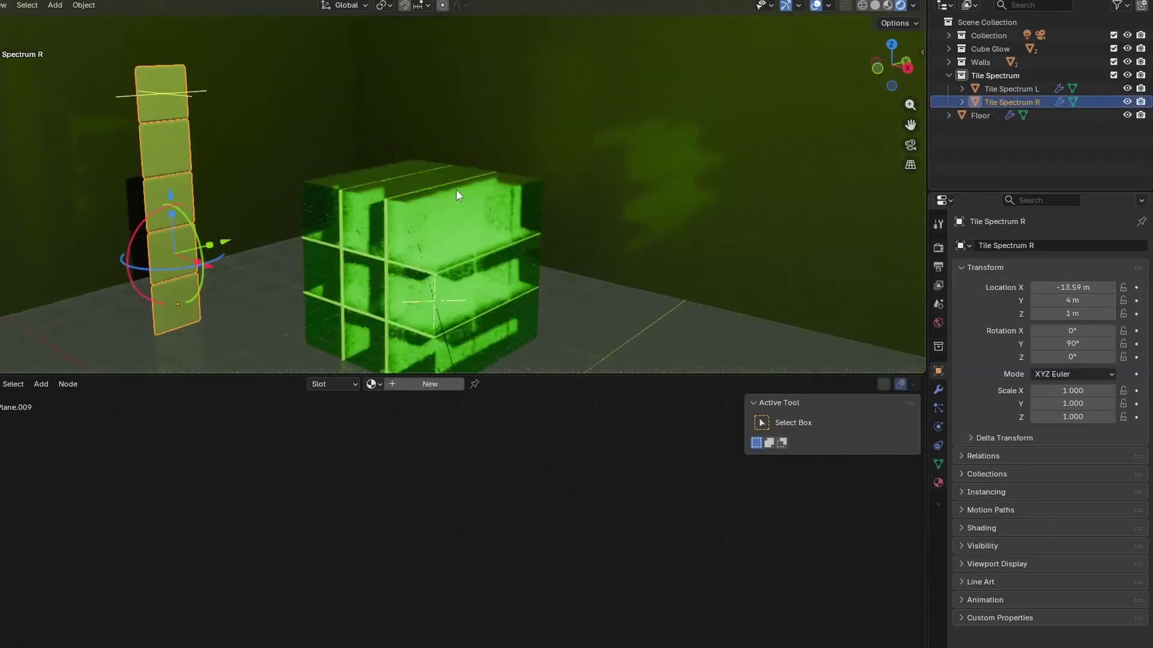
{"action": "left_click_drag", "start_coordinate": [1065, 298], "coordinate": [1128, 299]}
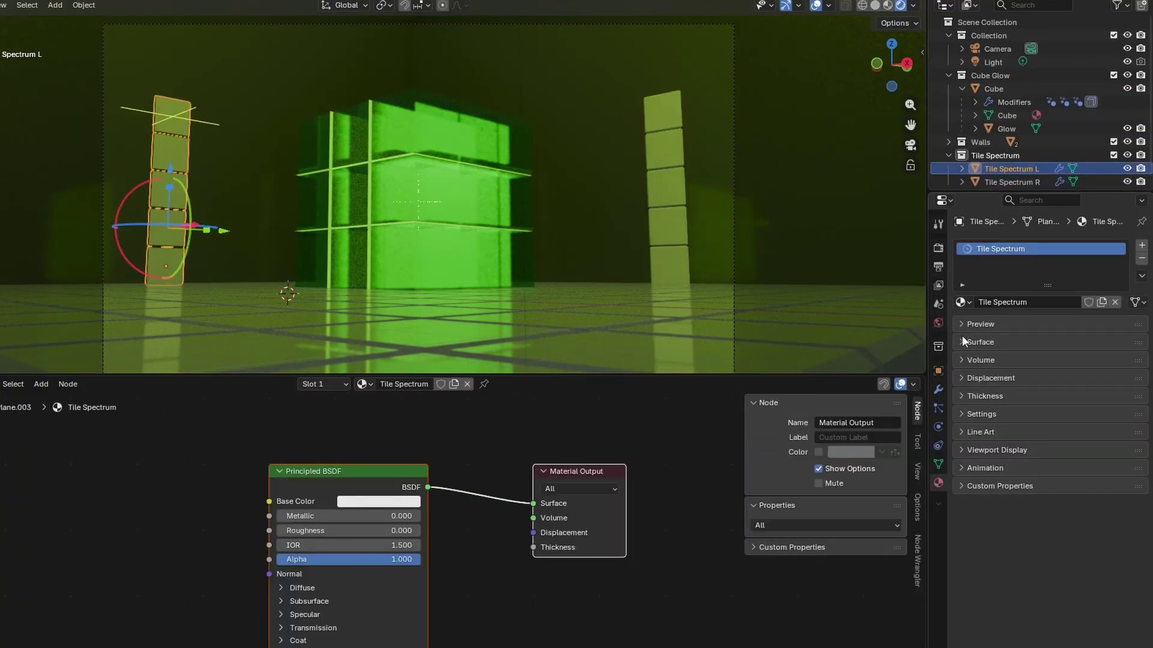
Give the Tile Spectrum material a bright green colour and glow, and assign an existing material to Tile Spectrum R
{"action": "left_click", "coordinate": [980, 341]}
{"action": "scroll", "coordinate": [975, 511], "scroll_direction": "down", "scroll_amount": 2}
{"action": "left_click", "coordinate": [1076, 333]}
{"action": "left_click_drag", "start_coordinate": [1059, 154], "coordinate": [997, 149]}
{"action": "left_click_drag", "start_coordinate": [1059, 366], "coordinate": [999, 349]}
{"action": "left_click", "coordinate": [1091, 536]}
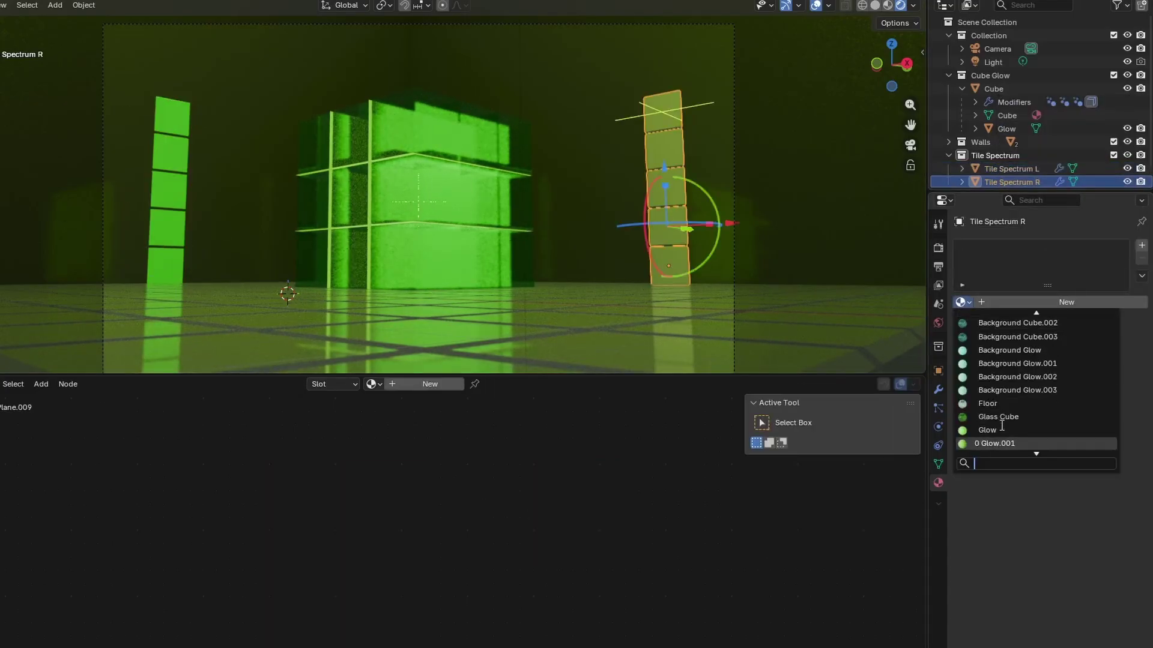
{"action": "left_click", "coordinate": [990, 443]}
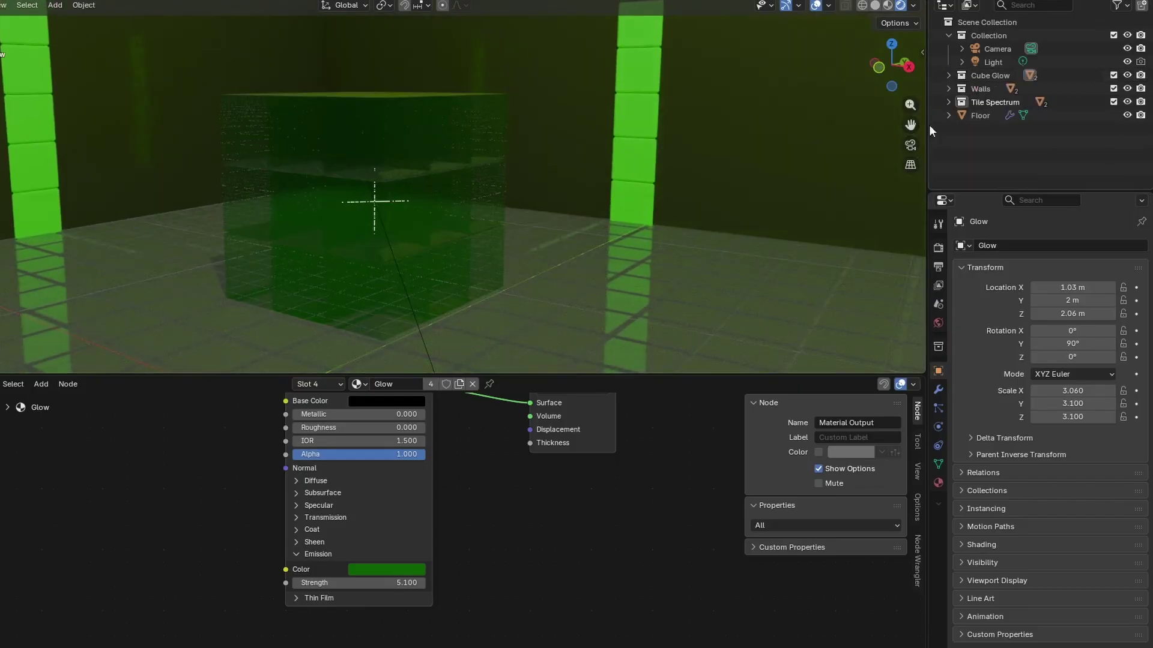
Add a UV sphere and move it to the centre of the glass cube, at X -3.09 m, Y 7.42 m and Z 3.04 m
{"action": "key", "text": "shift+a"}
{"action": "left_click", "coordinate": [587, 185]}
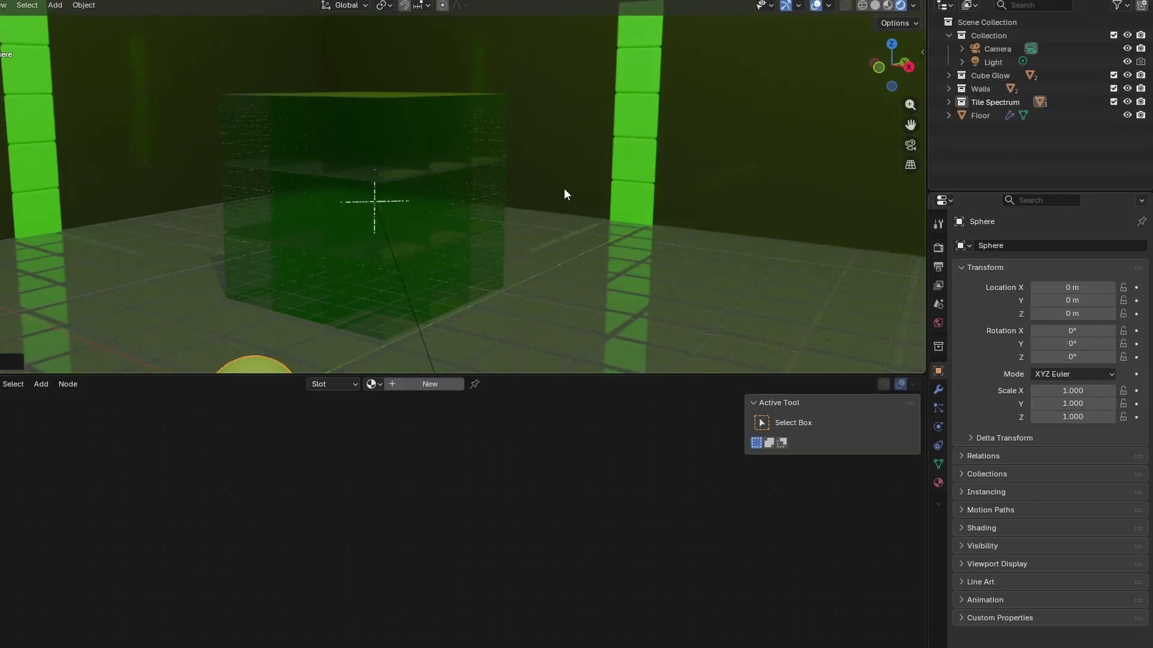
{"action": "middle_click_drag", "start_coordinate": [422, 210], "coordinate": [423, 275]}
{"action": "key", "text": "KP_7"}
{"action": "left_click_drag", "start_coordinate": [1073, 300], "coordinate": [1081, 300]}
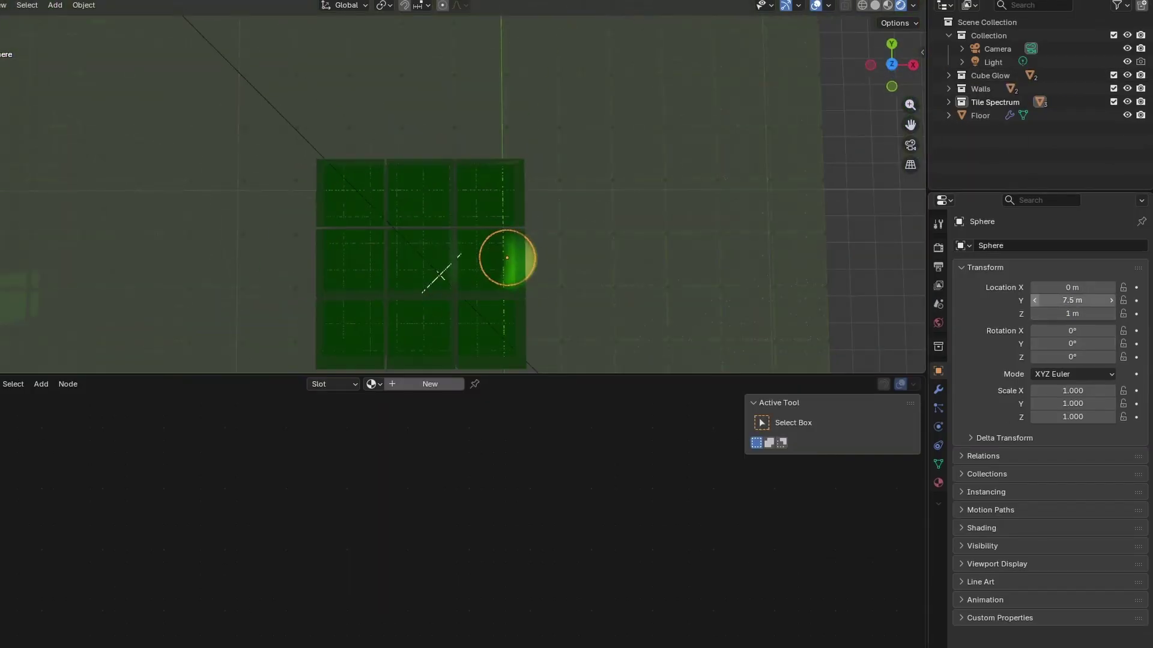
{"action": "key", "text": "KP_0"}
Create a material named Test Core for the sphere and raise its emission strength to 187.7
{"action": "left_click", "coordinate": [937, 482]}
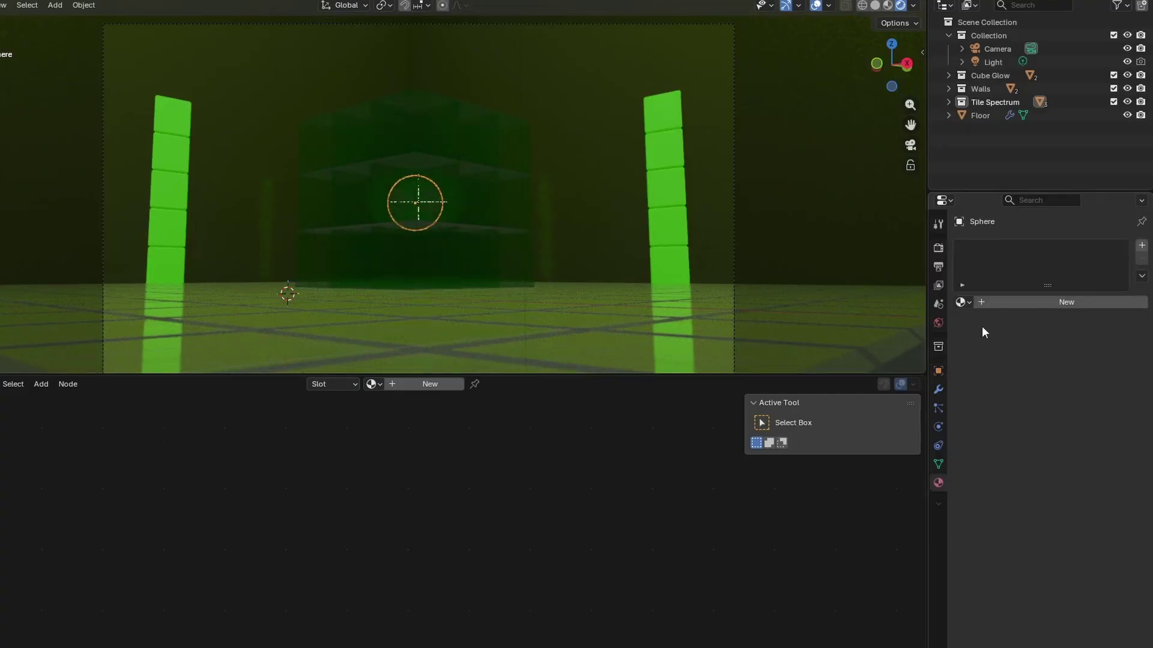
{"action": "left_click", "coordinate": [1029, 301]}
{"action": "double_click", "coordinate": [995, 302]}
{"action": "type", "text": "Tews"}
{"action": "left_click_drag", "start_coordinate": [1084, 603], "coordinate": [1122, 603]}
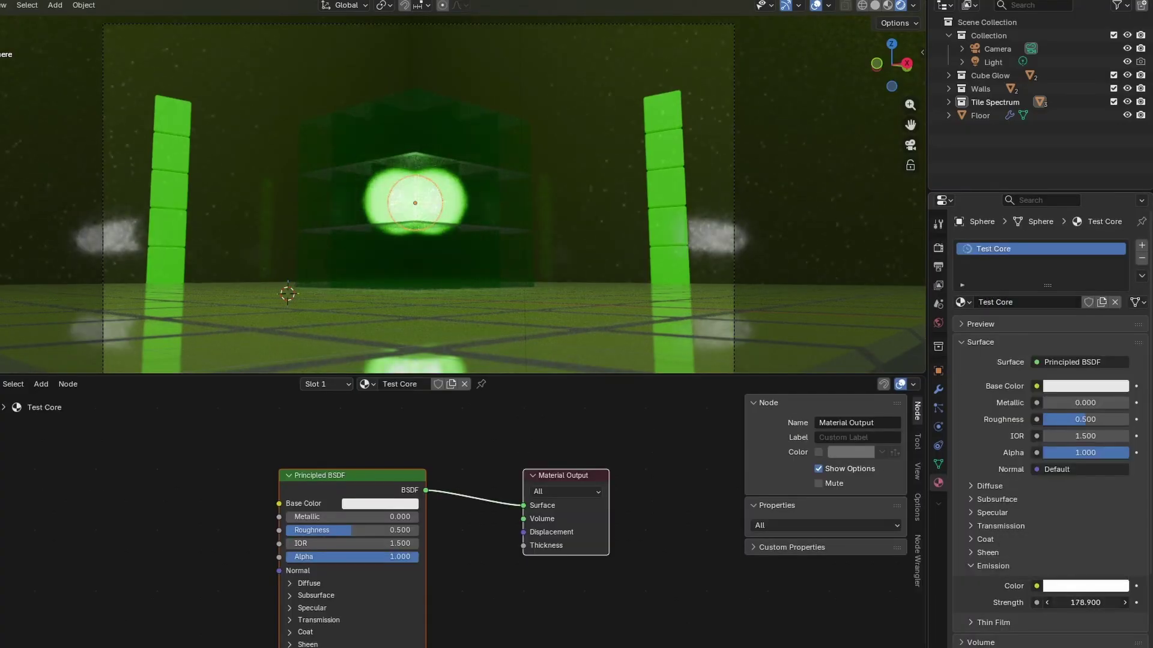
Scale the sphere up to 2.717 inside the glass cube
{"action": "key", "text": "s"}
{"action": "left_click", "coordinate": [461, 169]}
{"action": "middle_click_drag", "start_coordinate": [461, 180], "coordinate": [337, 268]}
{"action": "key", "text": "KP_0"}
Give the Test Core material a bright green emission colour, a black base colour and a roughness of 1.000
{"action": "left_click", "coordinate": [1084, 586]}
{"action": "left_click_drag", "start_coordinate": [1030, 393], "coordinate": [993, 382]}
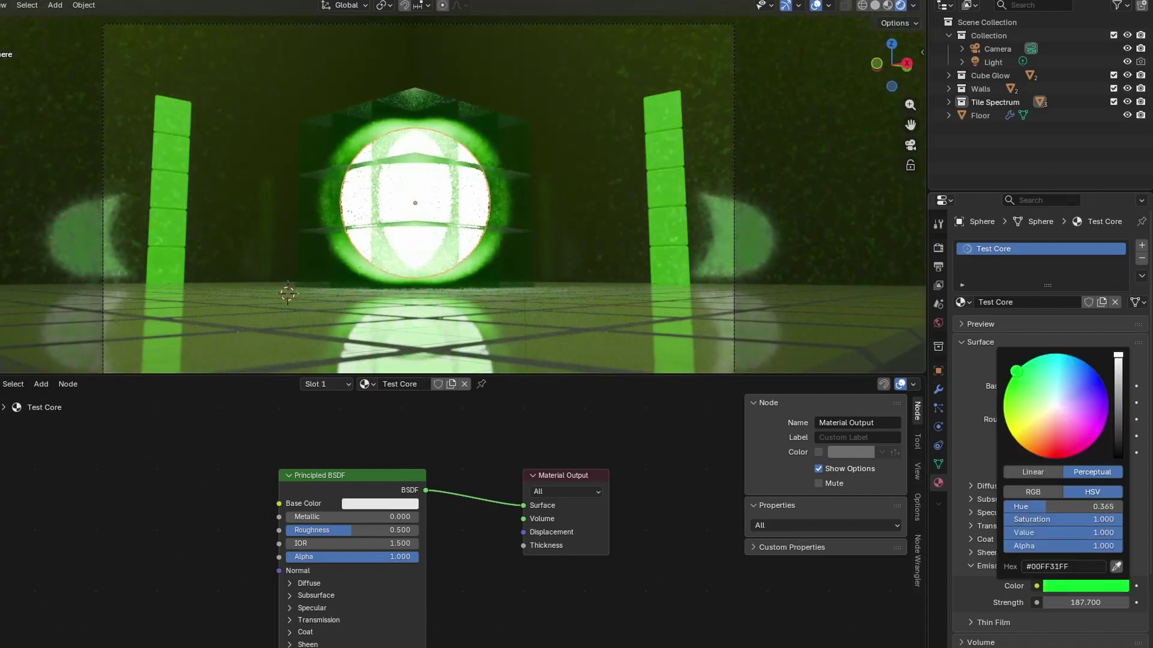
{"action": "left_click", "coordinate": [1066, 388]}
{"action": "left_click_drag", "start_coordinate": [1122, 165], "coordinate": [1121, 264]}
{"action": "left_click_drag", "start_coordinate": [1081, 419], "coordinate": [1129, 420]}
{"action": "scroll", "coordinate": [1007, 553], "scroll_direction": "down", "scroll_amount": 2}
{"action": "left_click", "coordinate": [994, 597]}
{"action": "right_click", "coordinate": [427, 199]}
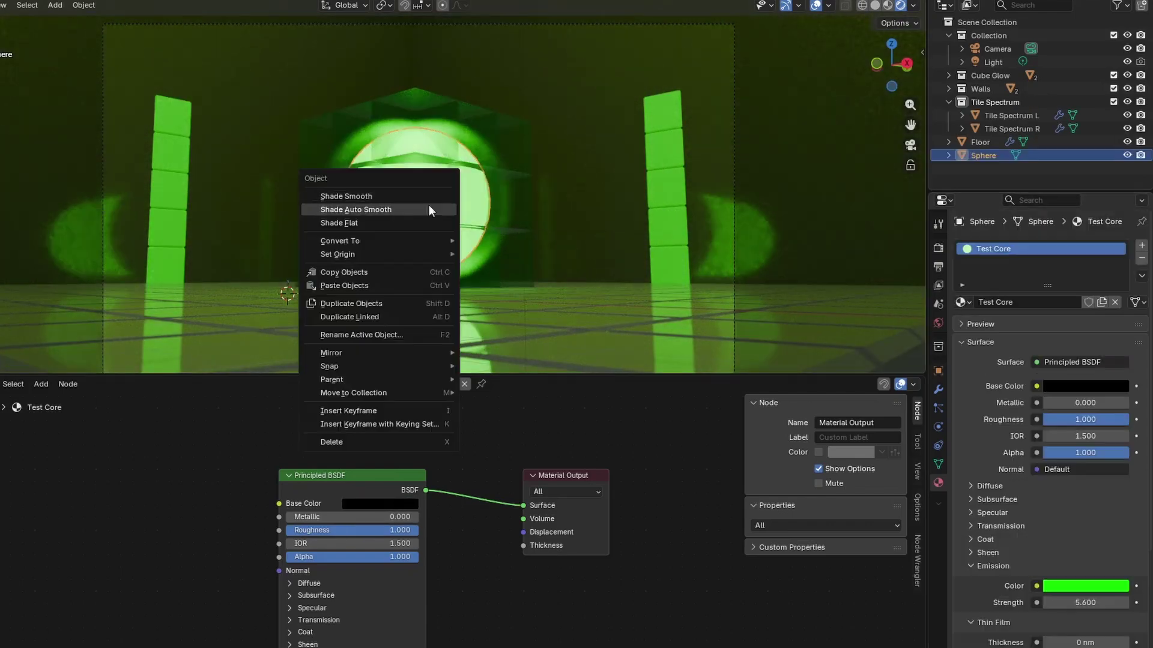
{"action": "key", "text": "Escape"}
Add a cube mesh and copy the sphere's scale to it
{"action": "key", "text": "shift+a"}
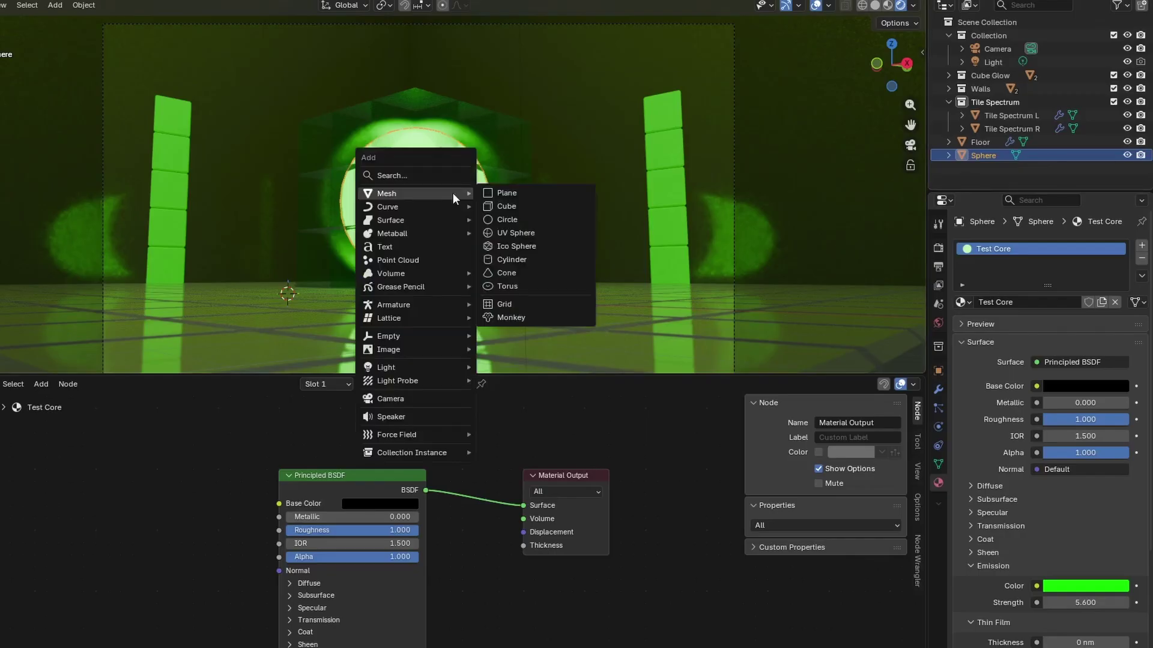
{"action": "left_click", "coordinate": [521, 208]}
{"action": "left_click", "coordinate": [982, 170]}
{"action": "left_click", "coordinate": [991, 144]}
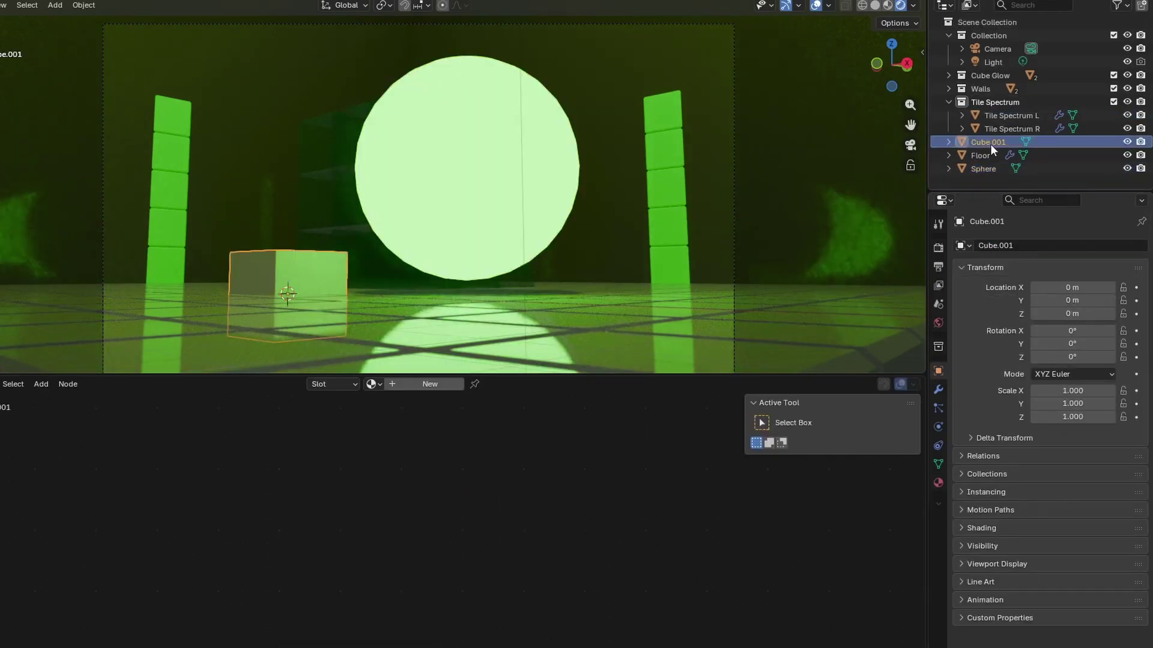
{"action": "left_click", "coordinate": [982, 168]}
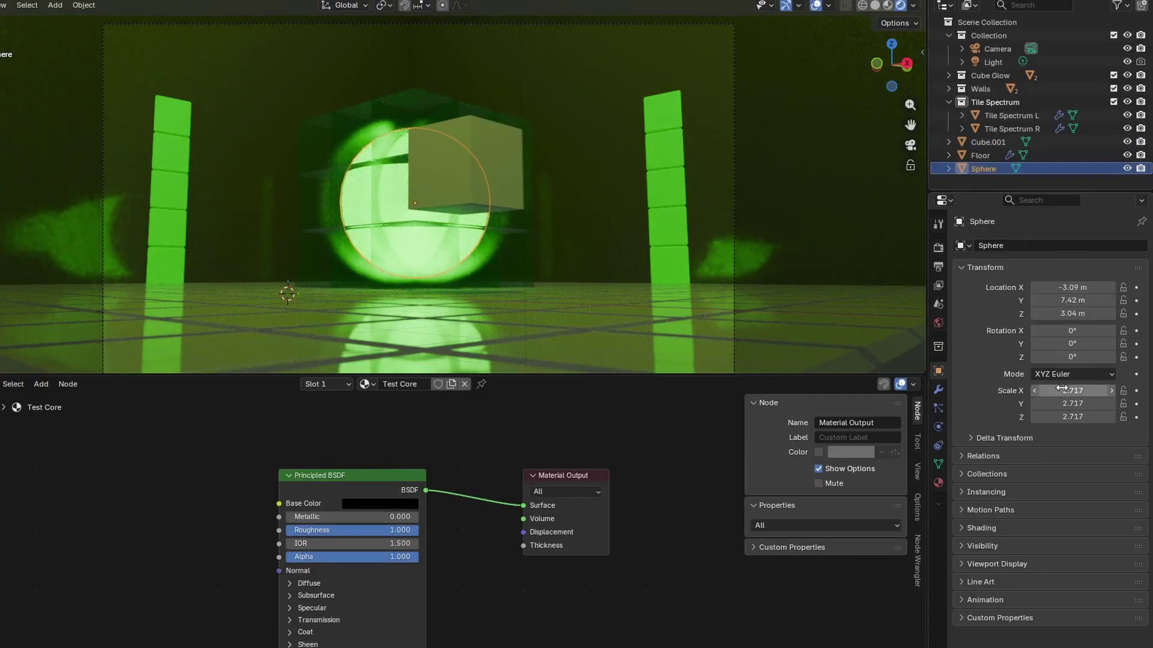
{"action": "left_click", "coordinate": [988, 143]}
{"action": "left_click_drag", "start_coordinate": [1072, 391], "coordinate": [1072, 416]}
{"action": "key", "text": "ctrl+v"}
Match the new cube's X and Y location to the sphere's, and select the object listed below it
{"action": "left_click", "coordinate": [984, 169]}
{"action": "left_click", "coordinate": [987, 142]}
{"action": "double_click", "coordinate": [1064, 287]}
{"action": "double_click", "coordinate": [1077, 300]}
{"action": "left_click", "coordinate": [989, 169]}
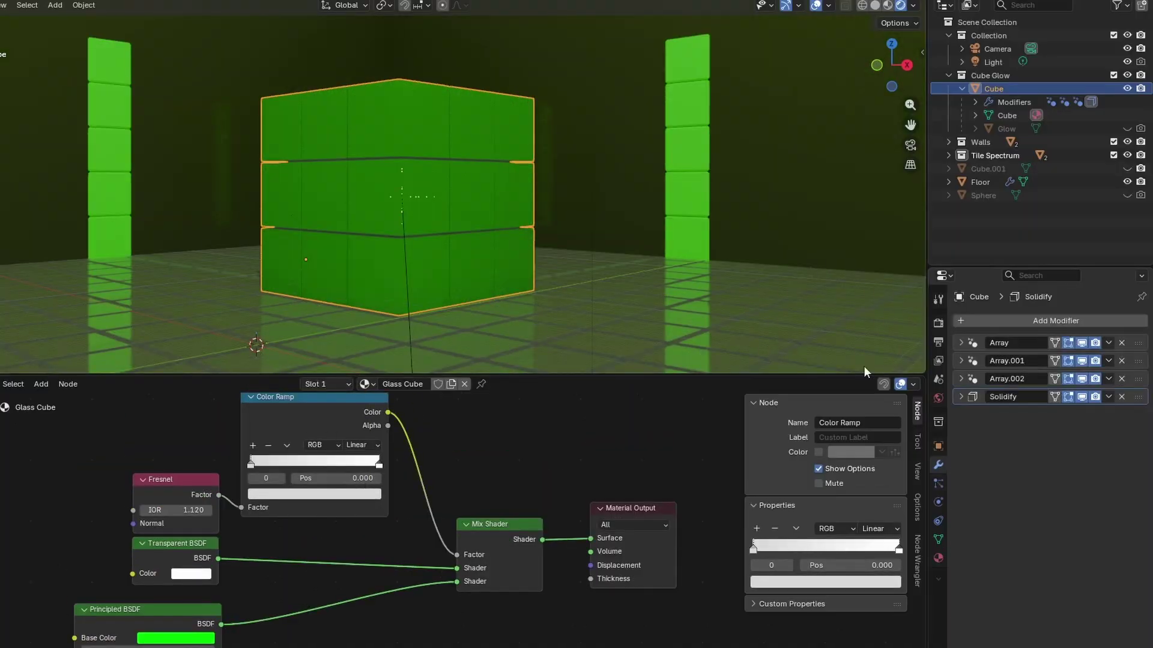
Add another modifier to the glass cube, and adjust the X and Y location of the newly added Cube.002
{"action": "left_click", "coordinate": [1055, 320]}
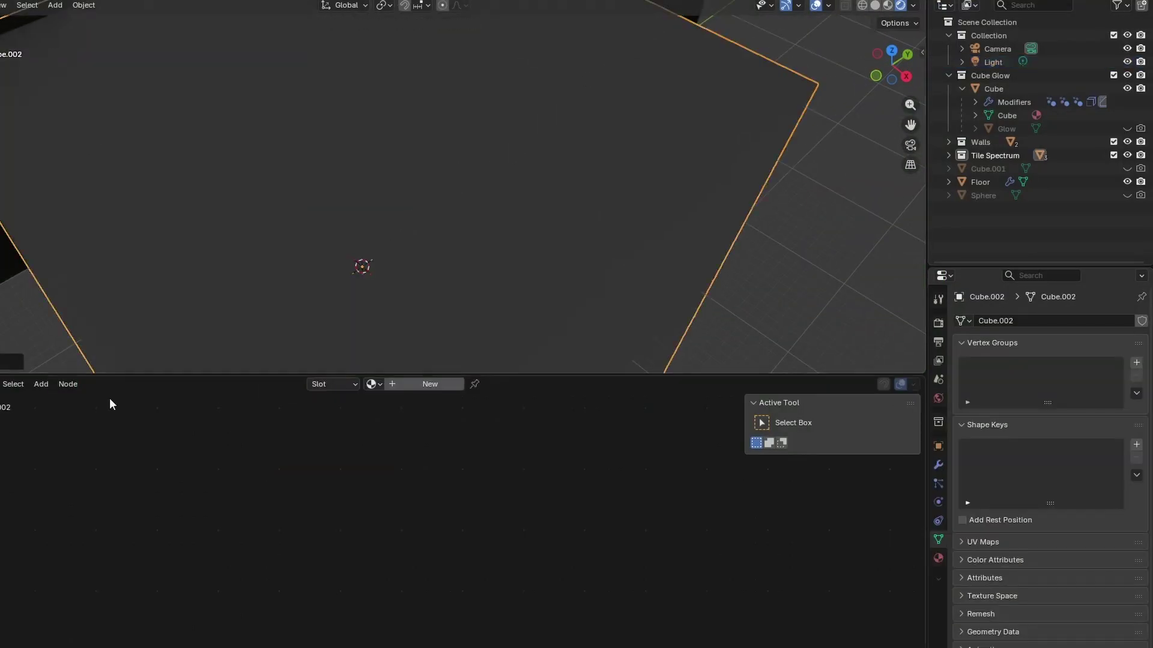
{"action": "left_click_drag", "start_coordinate": [1072, 363], "coordinate": [1022, 362]}
{"action": "left_click_drag", "start_coordinate": [1073, 376], "coordinate": [1065, 375]}
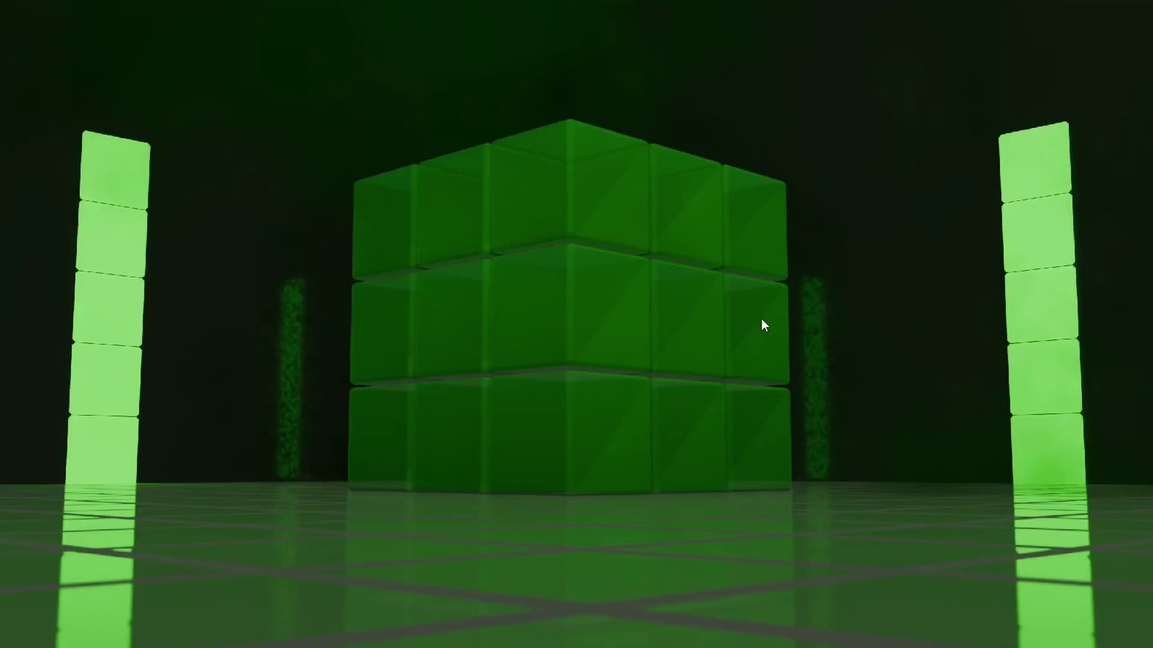
Adjust the area light's Y and Z location so it sits behind the glass cube
{"action": "left_click_drag", "start_coordinate": [1056, 376], "coordinate": [1068, 375]}
{"action": "left_click_drag", "start_coordinate": [1070, 389], "coordinate": [1062, 389]}
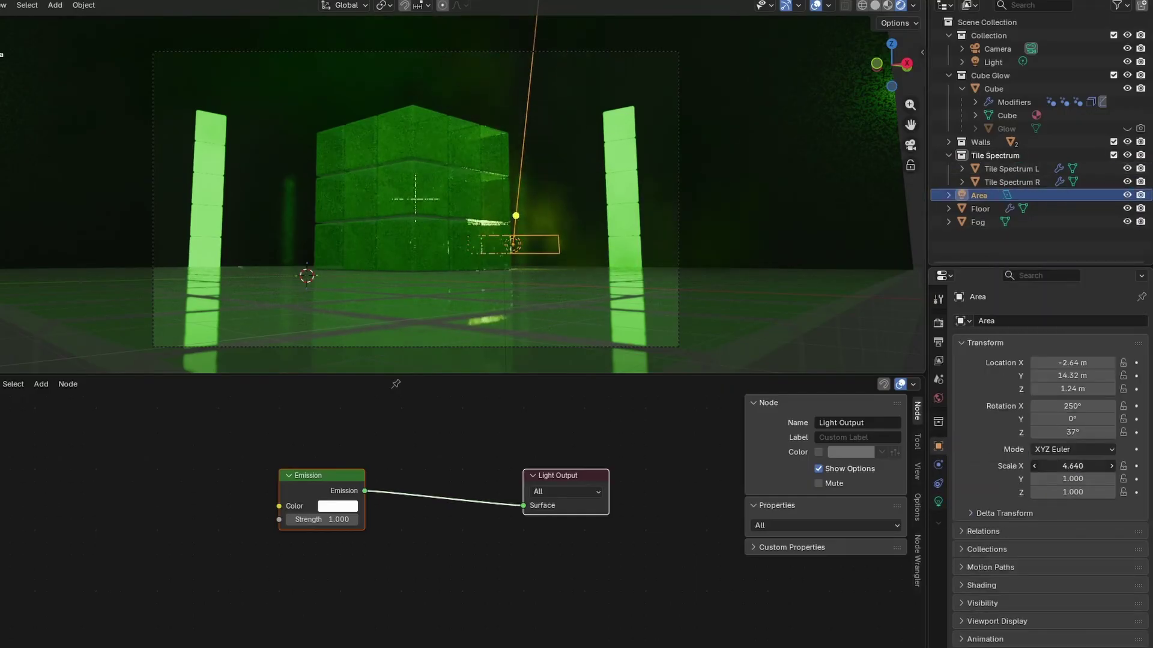
{"action": "left_click_drag", "start_coordinate": [1074, 375], "coordinate": [1087, 376]}
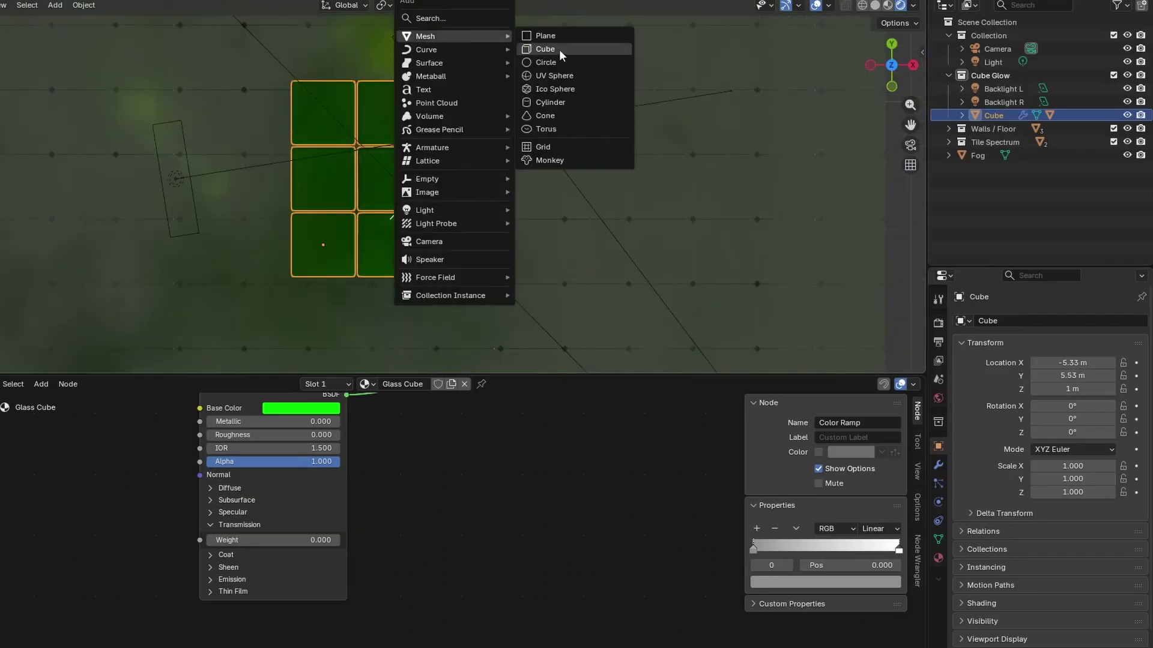
Add a cube to the Cube Glow collection, move it to X -1.17 m, Y 5.44 m, and resize it to fit one block of the glass cube
{"action": "left_click", "coordinate": [559, 46]}
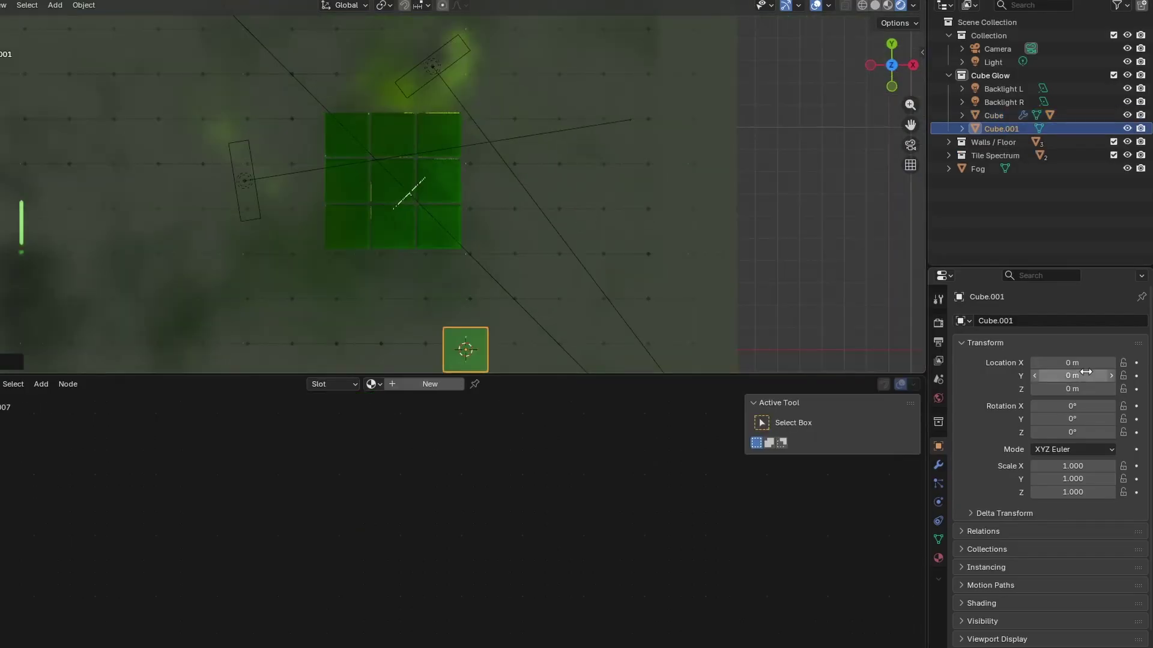
{"action": "type", "text": "0.5"}
{"action": "key", "text": "Return"}
{"action": "scroll", "coordinate": [587, 242], "scroll_direction": "up", "scroll_amount": 4}
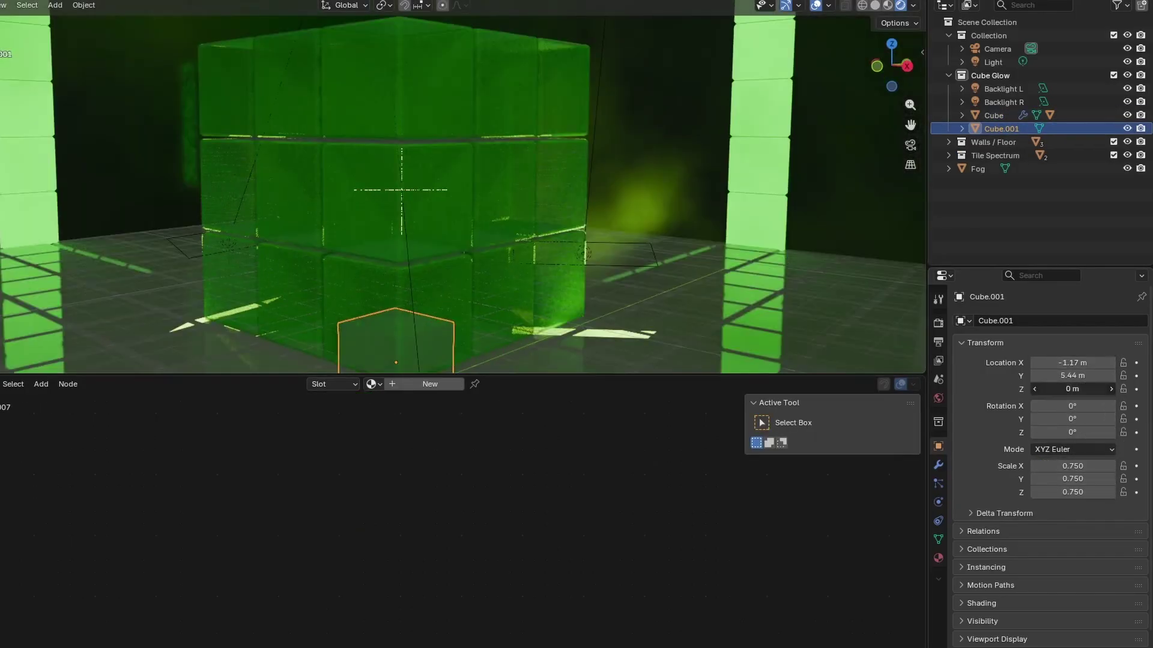
{"action": "key", "text": "s"}
{"action": "left_click", "coordinate": [638, 274]}
{"action": "key", "text": "KP_7"}
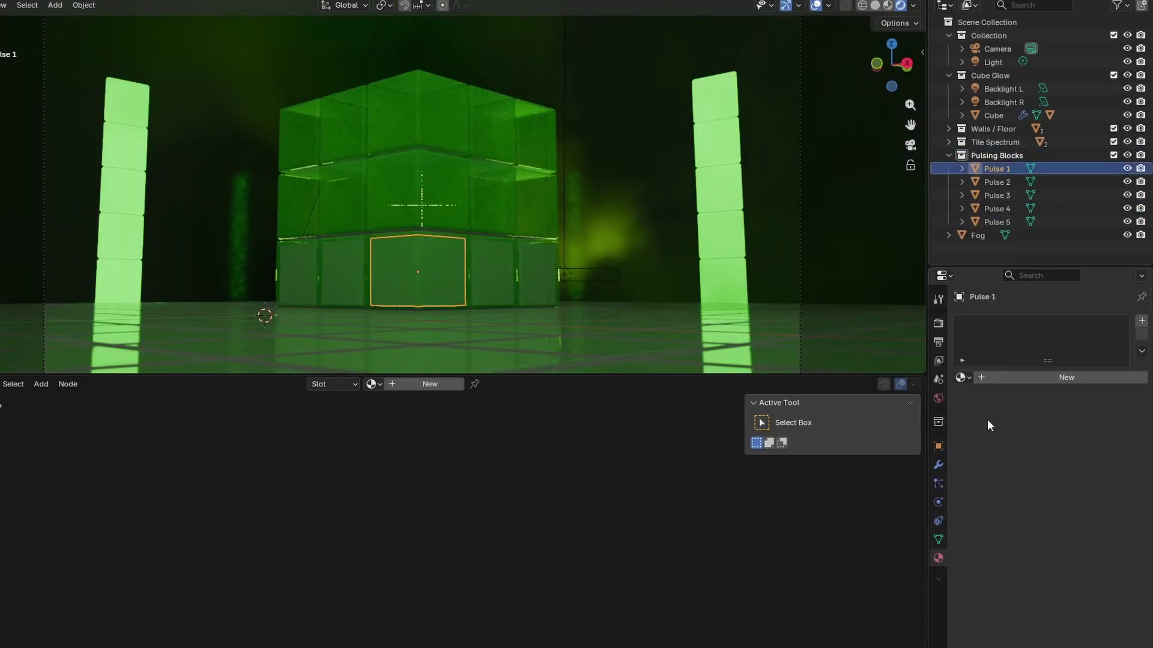
Paste a cyan emission colour into the Pulse Cube 1 material of Pulse 1 and adjust its shader settings
{"action": "scroll", "coordinate": [990, 471], "scroll_direction": "down", "scroll_amount": 5}
{"action": "key", "text": "ctrl+v"}
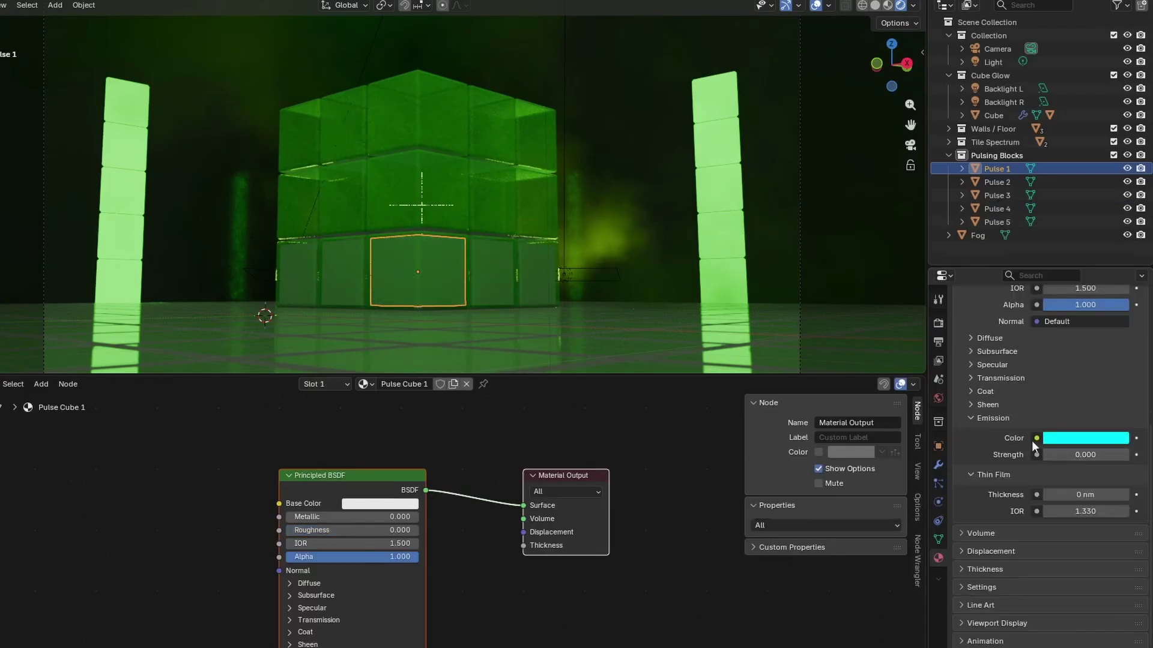
{"action": "left_click_drag", "start_coordinate": [352, 558], "coordinate": [369, 558]}
Set the Quadratic Bézier node's resolution to 400 and feed its curve through a Transform Geometry node
{"action": "left_click", "coordinate": [440, 518]}
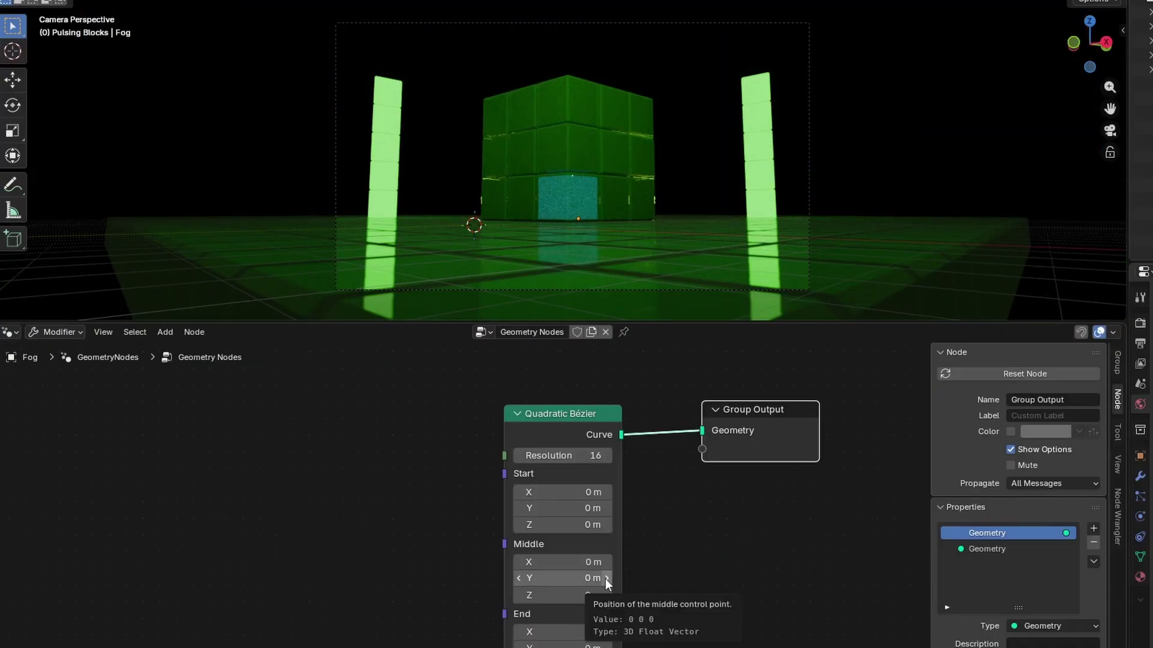
{"action": "left_click", "coordinate": [543, 456]}
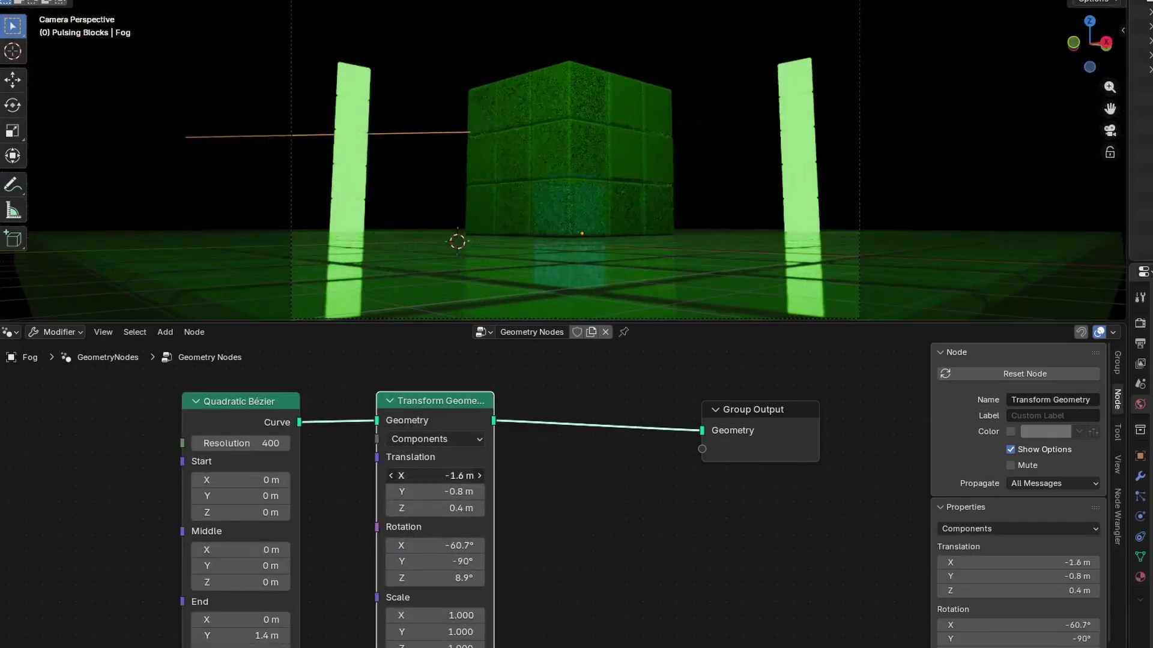
{"action": "left_click_drag", "start_coordinate": [349, 403], "coordinate": [698, 632]}
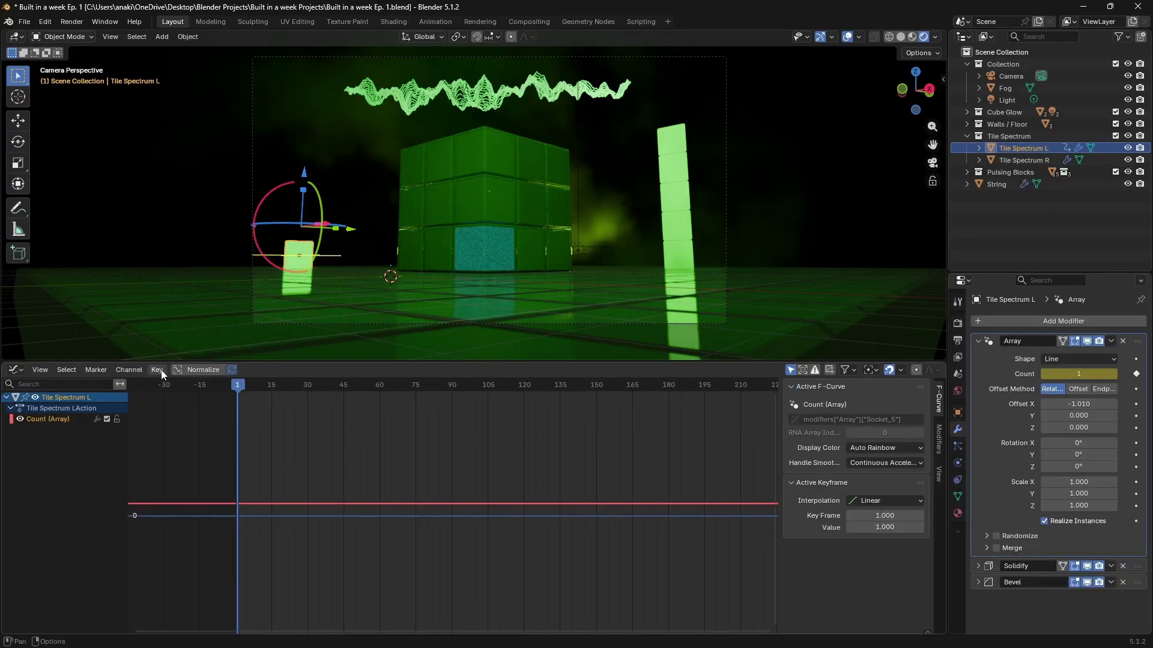
Run Sound to Samples on the Array Count channel of Tile Spectrum L
{"action": "left_click", "coordinate": [157, 369]}
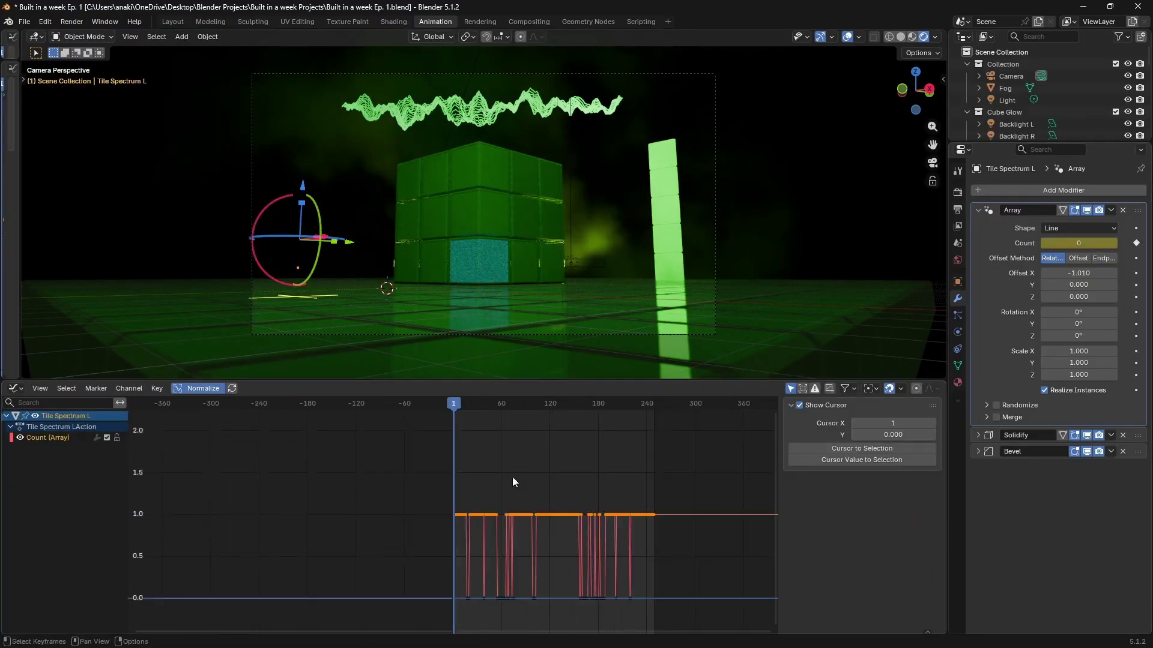
{"action": "left_click", "coordinate": [65, 388]}
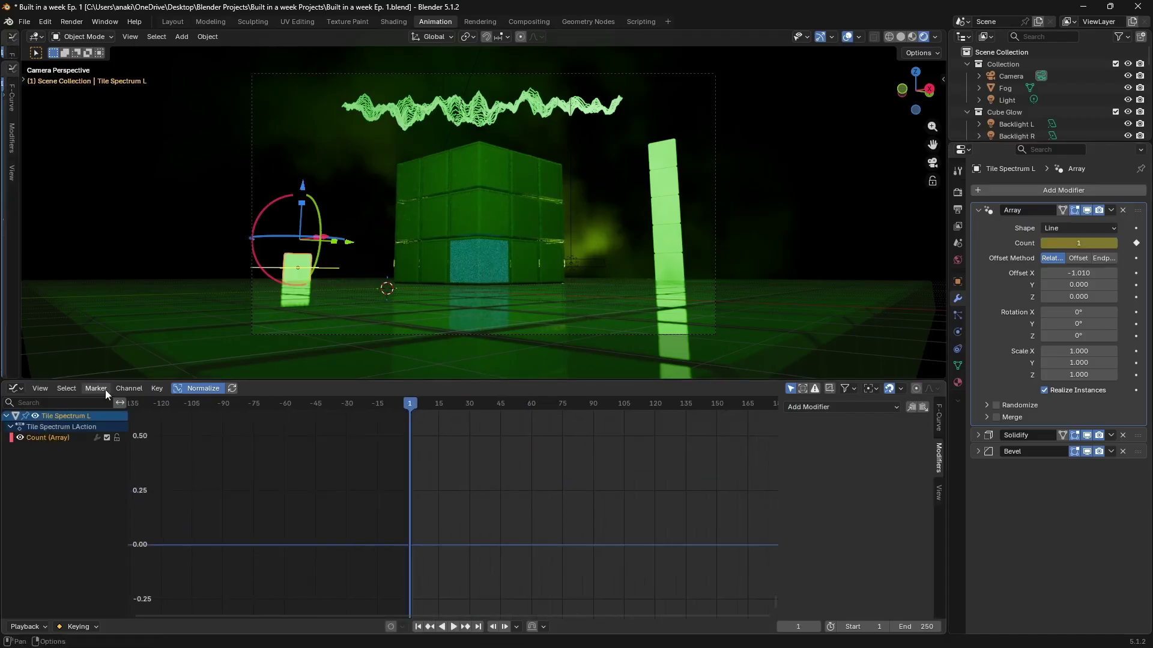
{"action": "left_click", "coordinate": [129, 389]}
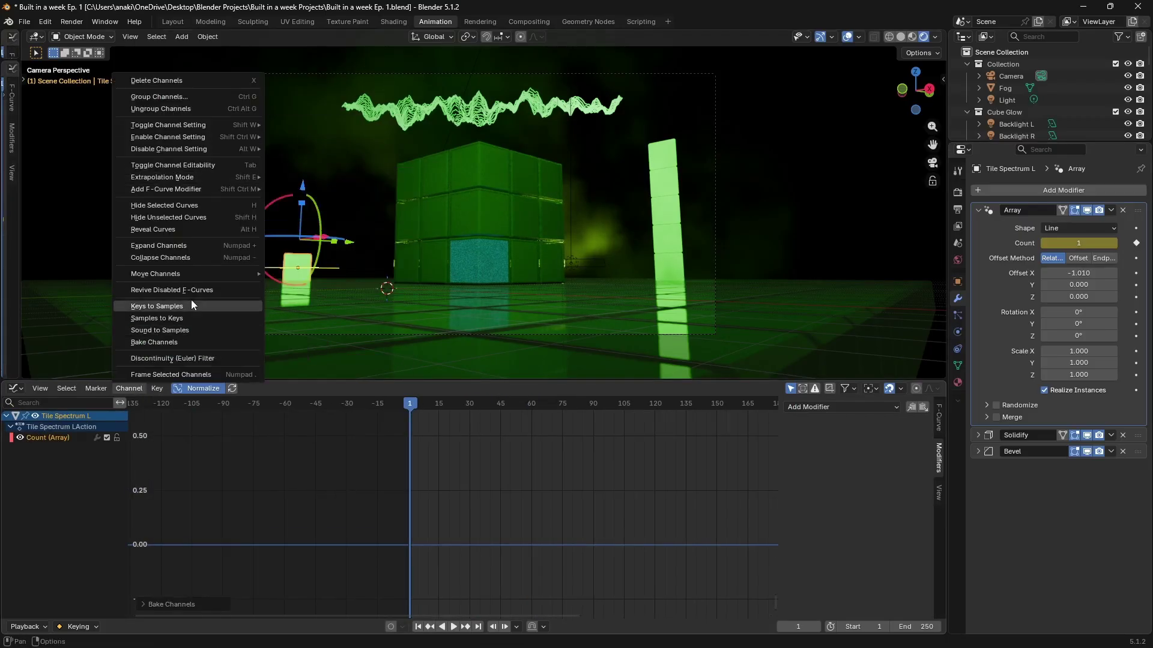
{"action": "left_click", "coordinate": [159, 330]}
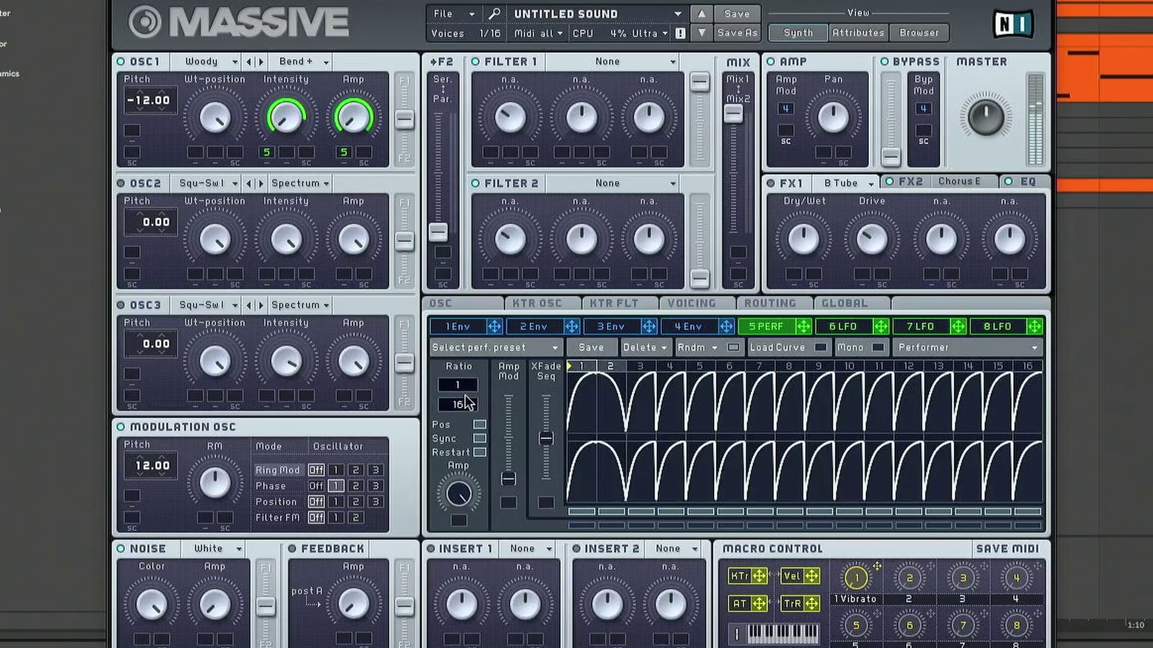
In Ableton Live, lower the denominator of Massive's performer ratio and lower the MODS-DEN automation segment before bar 35
{"action": "left_click_drag", "start_coordinate": [466, 393], "coordinate": [466, 405]}
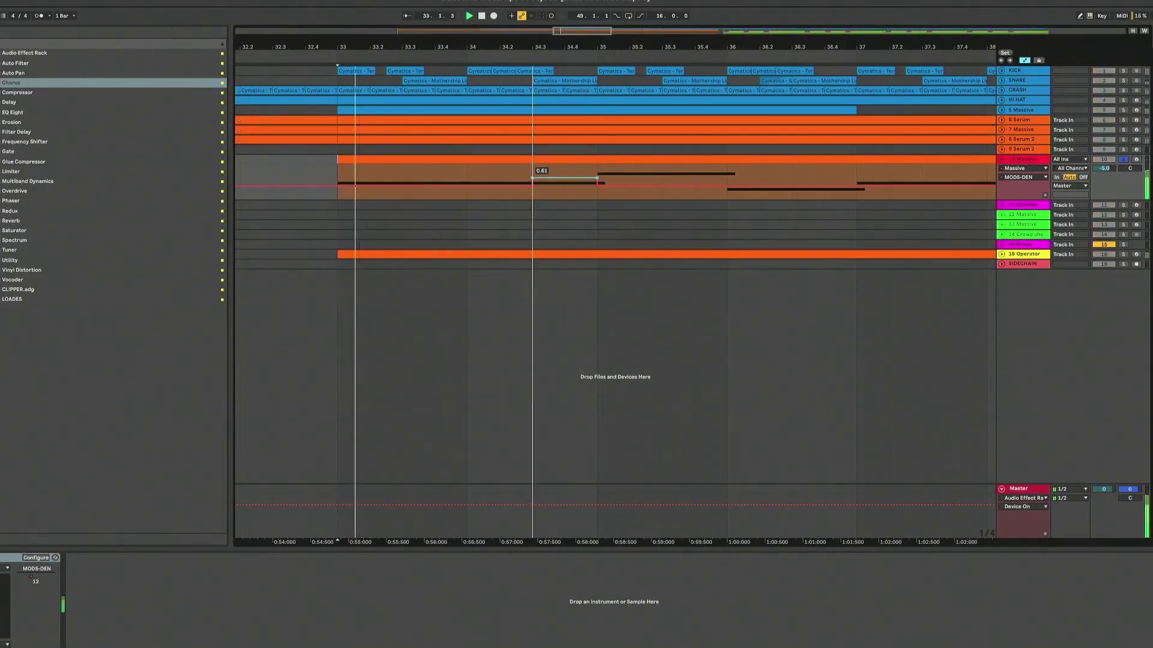
{"action": "left_click_drag", "start_coordinate": [588, 174], "coordinate": [587, 191]}
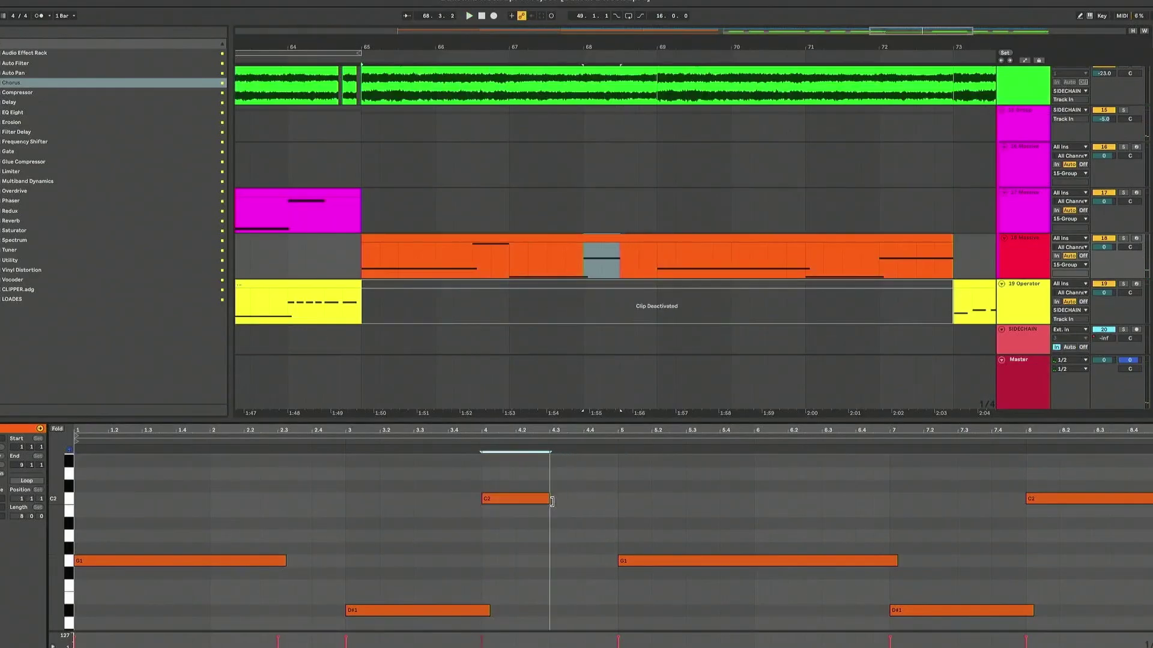
Transpose the short note at 4.3 in the orange Massive clip up one octave
{"action": "key", "text": "shift+Up"}
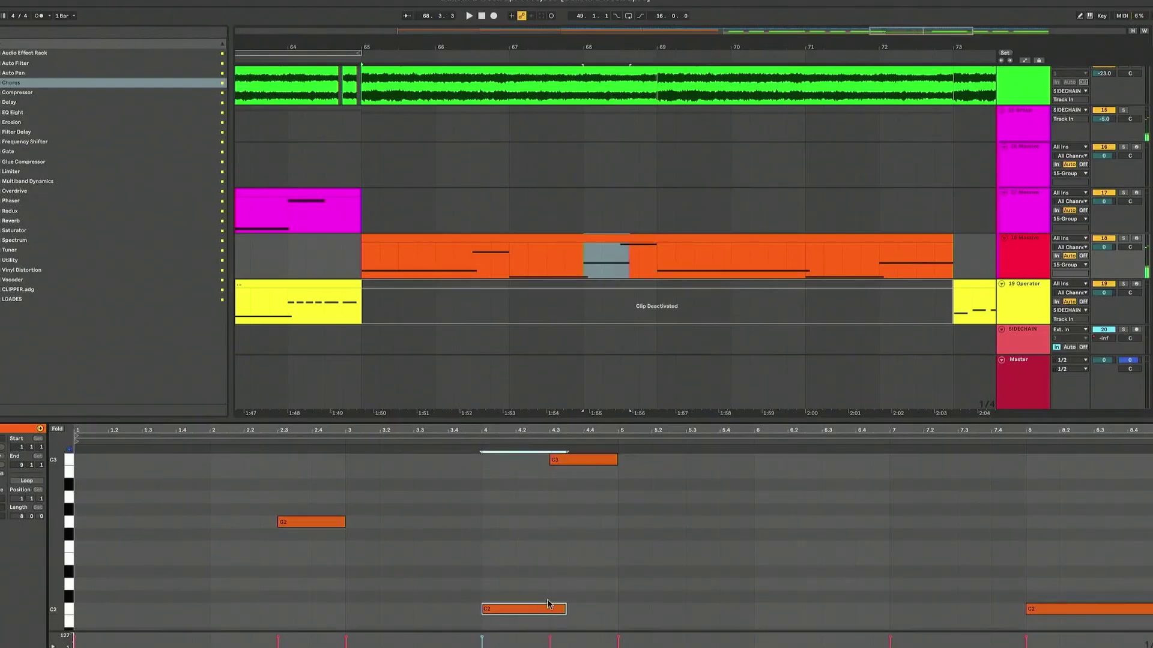
{"action": "left_click", "coordinate": [480, 491]}
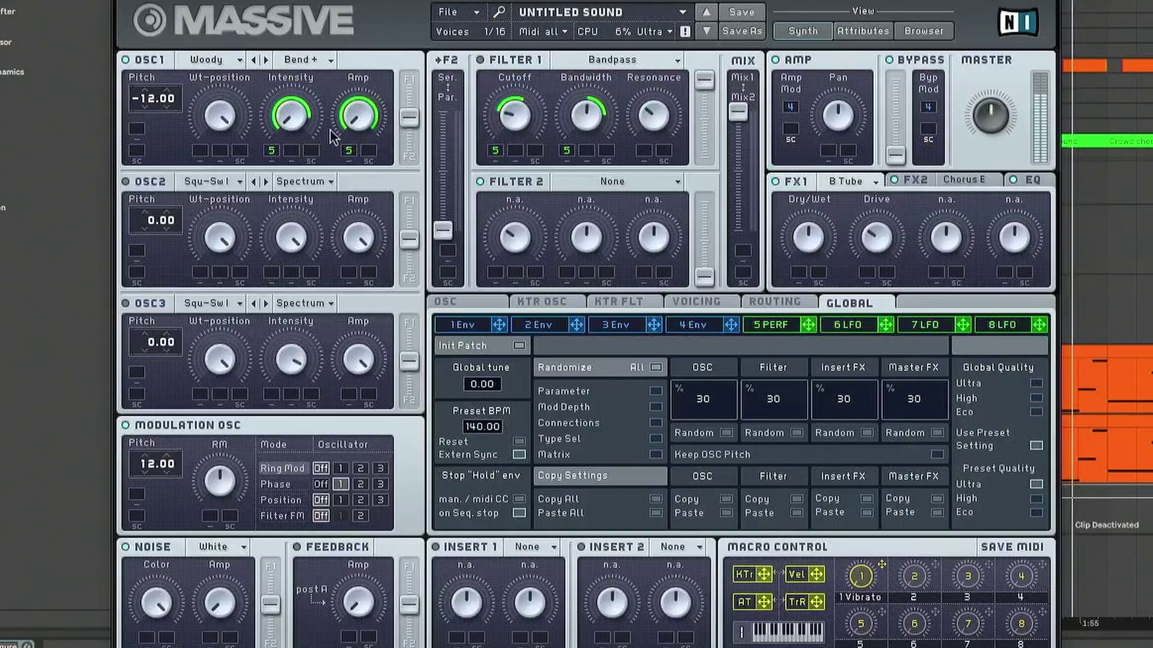
Turn off Massive's OSC1, turn on OSC2 with a different wavetable, and lower its Wt-position
{"action": "left_click", "coordinate": [125, 60]}
{"action": "left_click", "coordinate": [125, 182]}
{"action": "left_click", "coordinate": [203, 182]}
{"action": "left_click", "coordinate": [290, 232]}
{"action": "left_click_drag", "start_coordinate": [219, 238], "coordinate": [178, 452]}
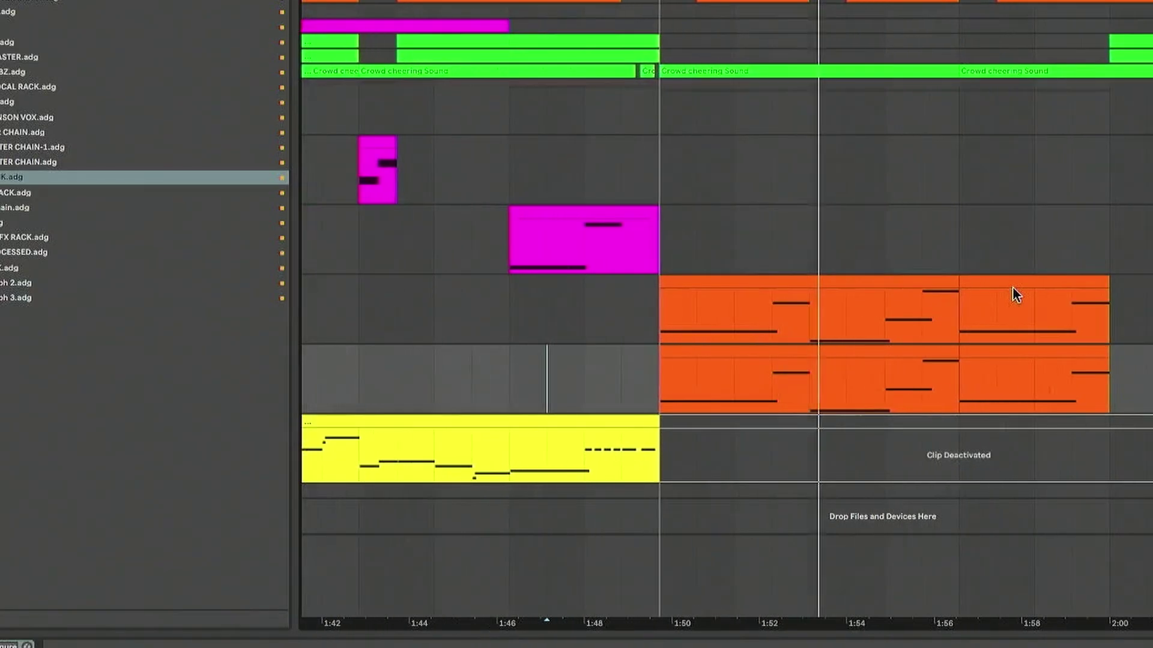
Select the arrangement section from bar 89 onward, and pull down track 5 Massive's volume automation at the end of its clip
{"action": "scroll", "coordinate": [905, 224], "scroll_direction": "up", "scroll_amount": 2, "text": "ctrl"}
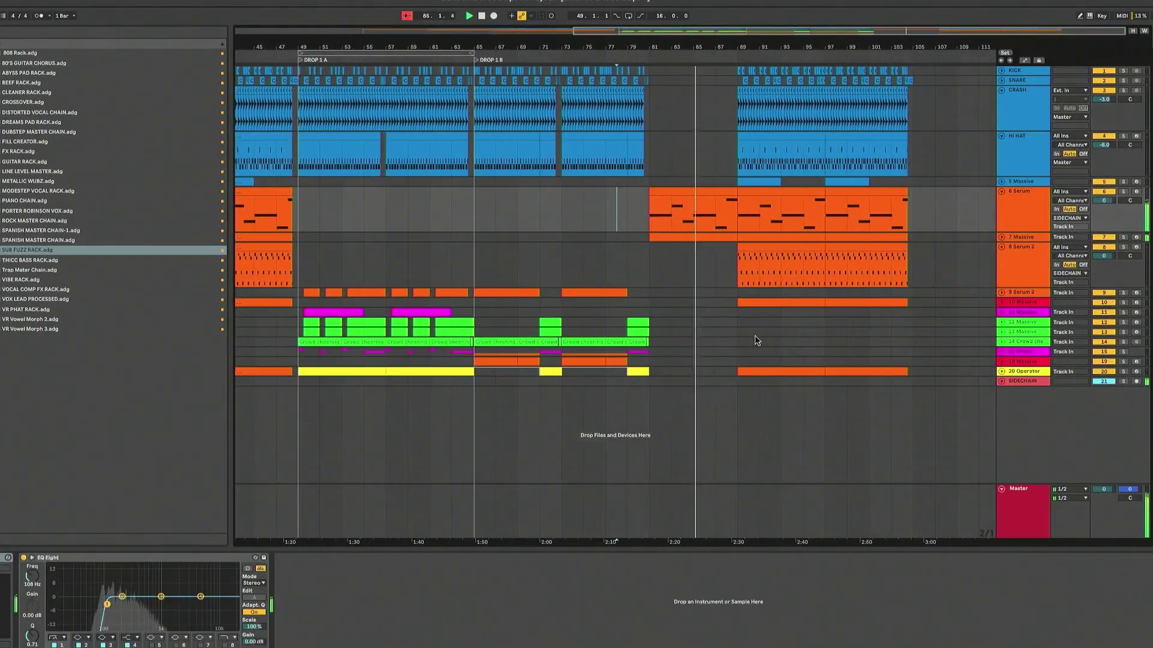
{"action": "left_click_drag", "start_coordinate": [737, 60], "coordinate": [953, 58]}
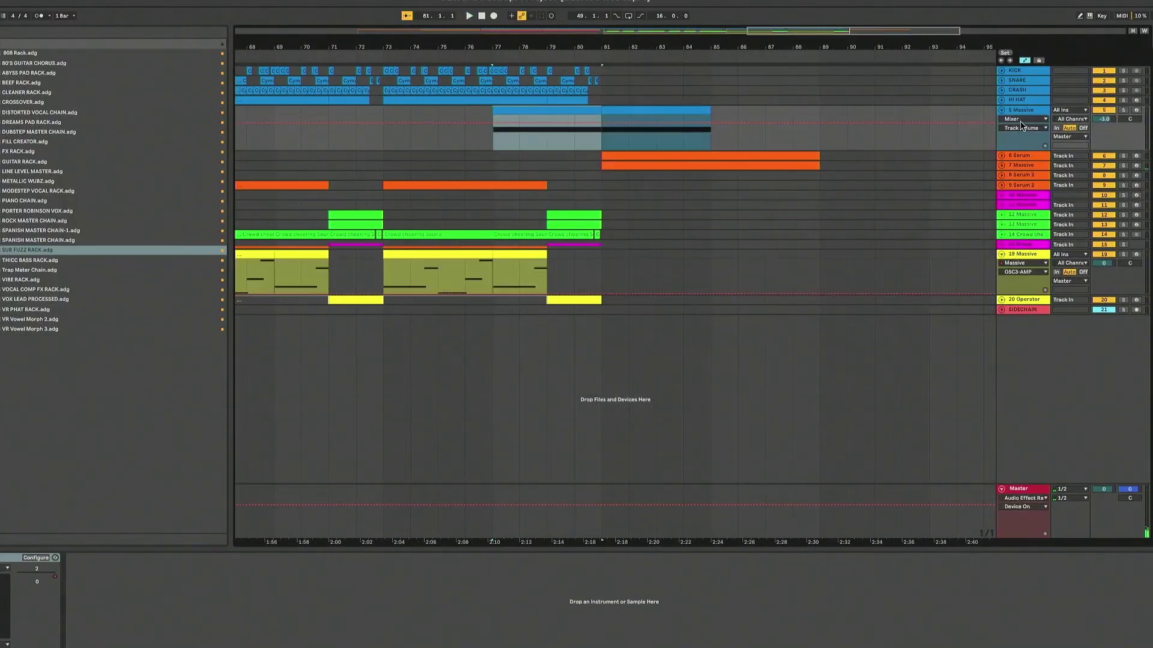
{"action": "left_click_drag", "start_coordinate": [702, 115], "coordinate": [705, 149]}
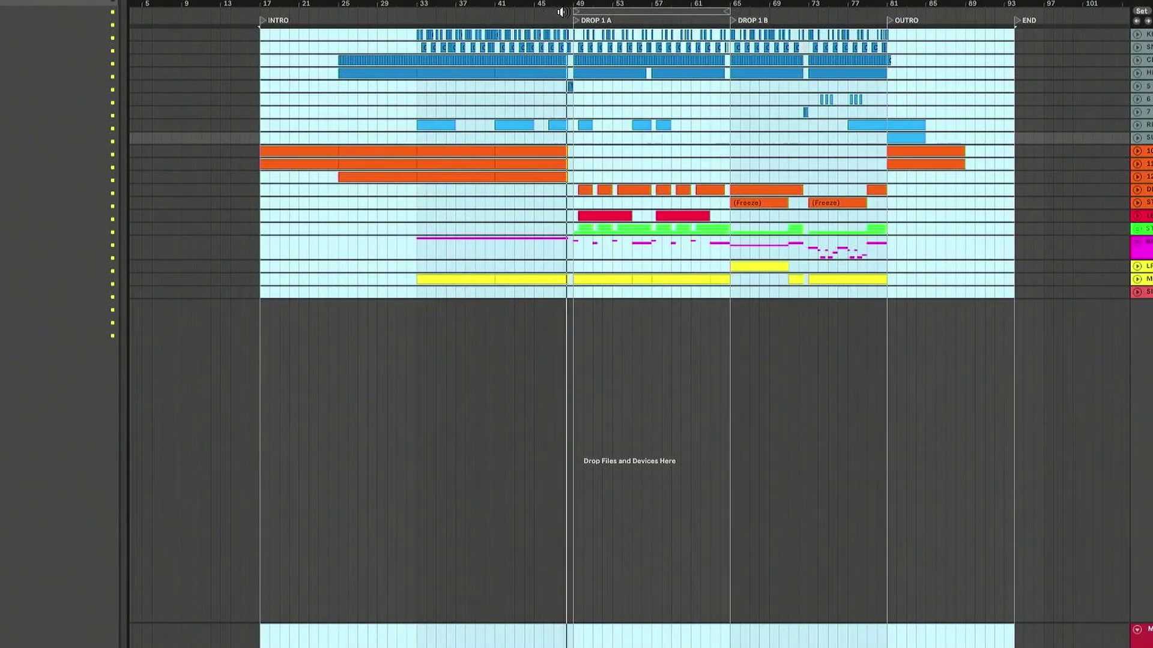
Export the selected arrangement as audio named Built in a Week Ep. 1 Project into a new Friday folder inside Bounced
{"action": "key", "text": "super+shift+r"}
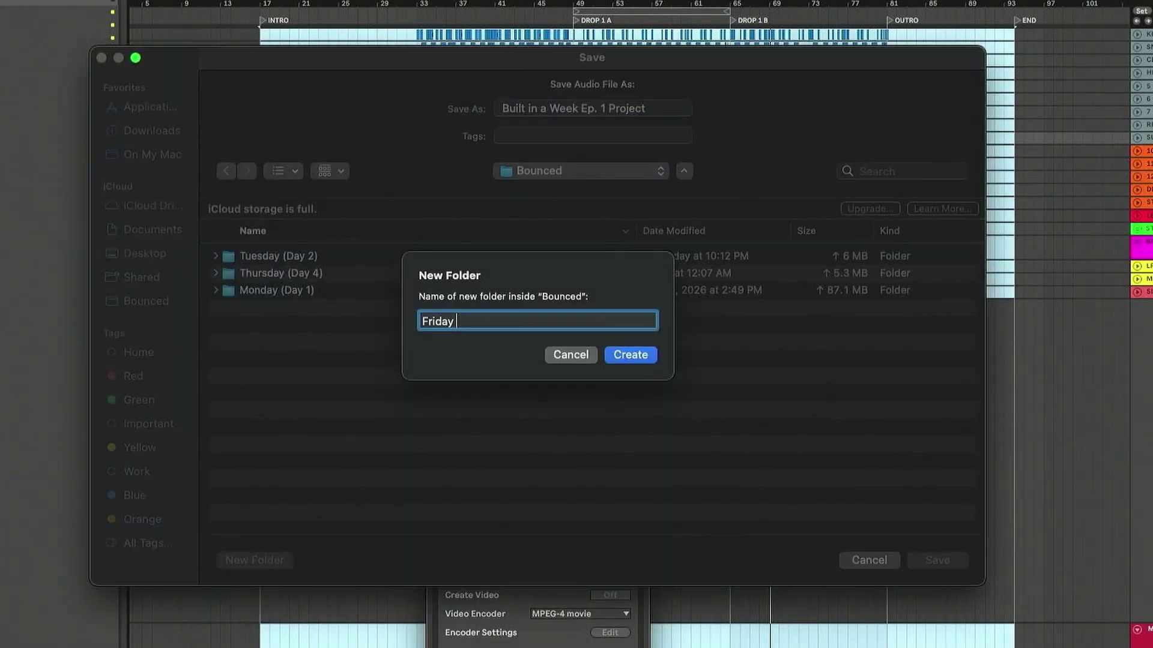
{"action": "left_click", "coordinate": [630, 356]}
{"action": "key", "text": "Return"}
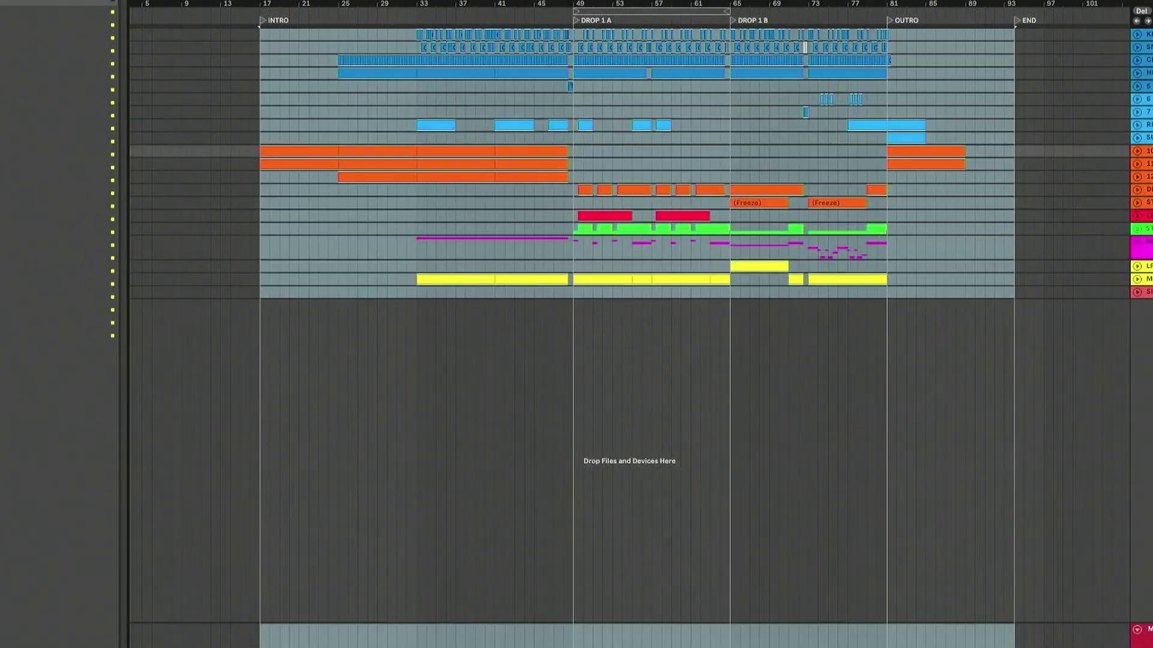